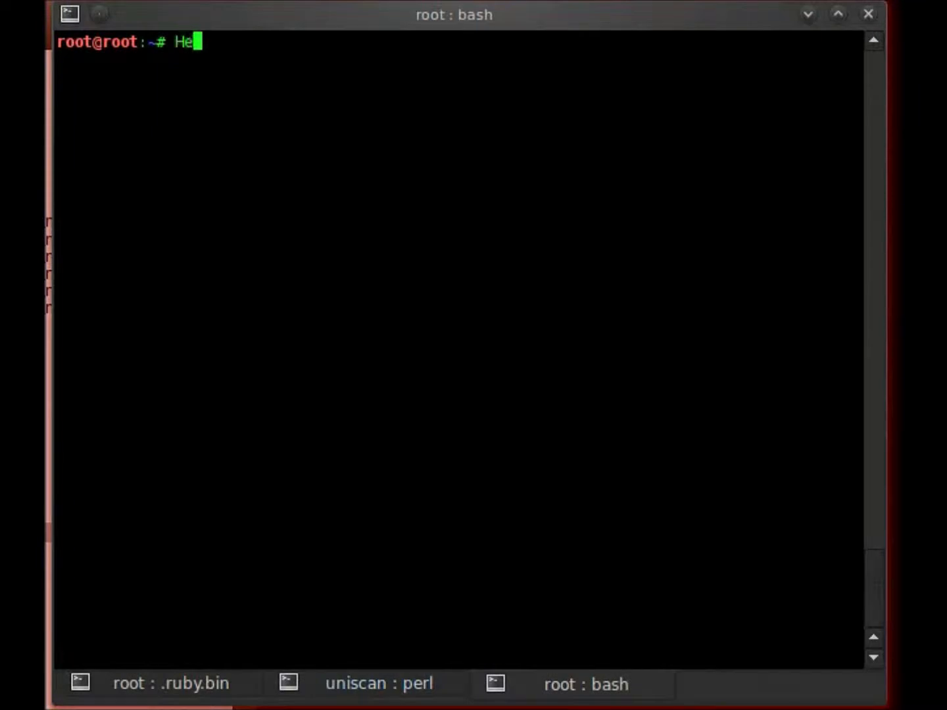
text(llo all :))
Greet with 'Hello all :)', then note that the last video used the Joomla version scanner.
key(Return)
text(c)
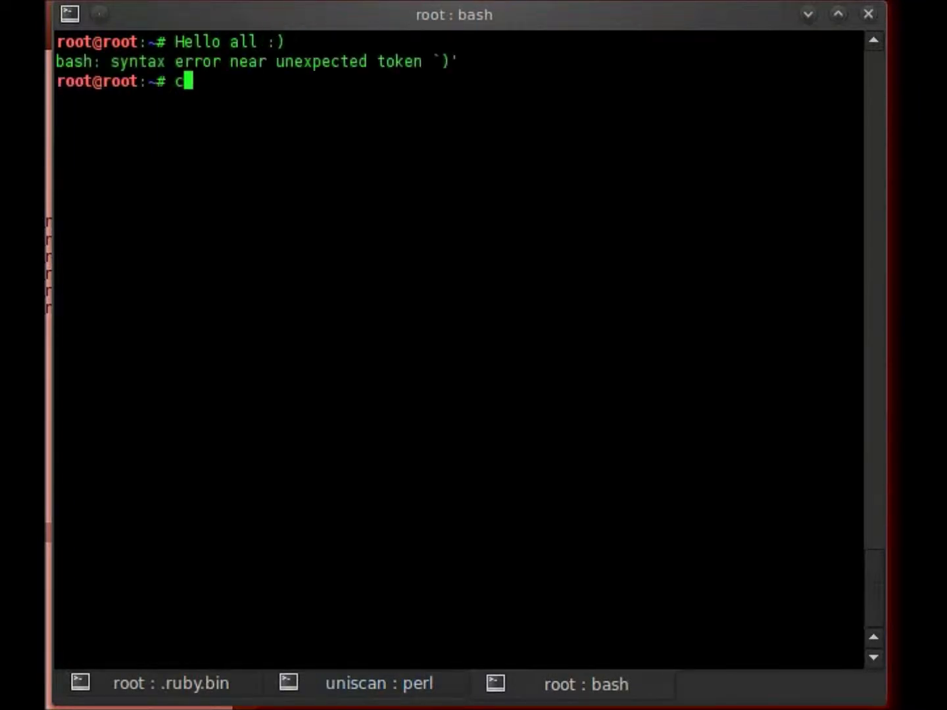
text(lear)
key(Return)
text(In the )
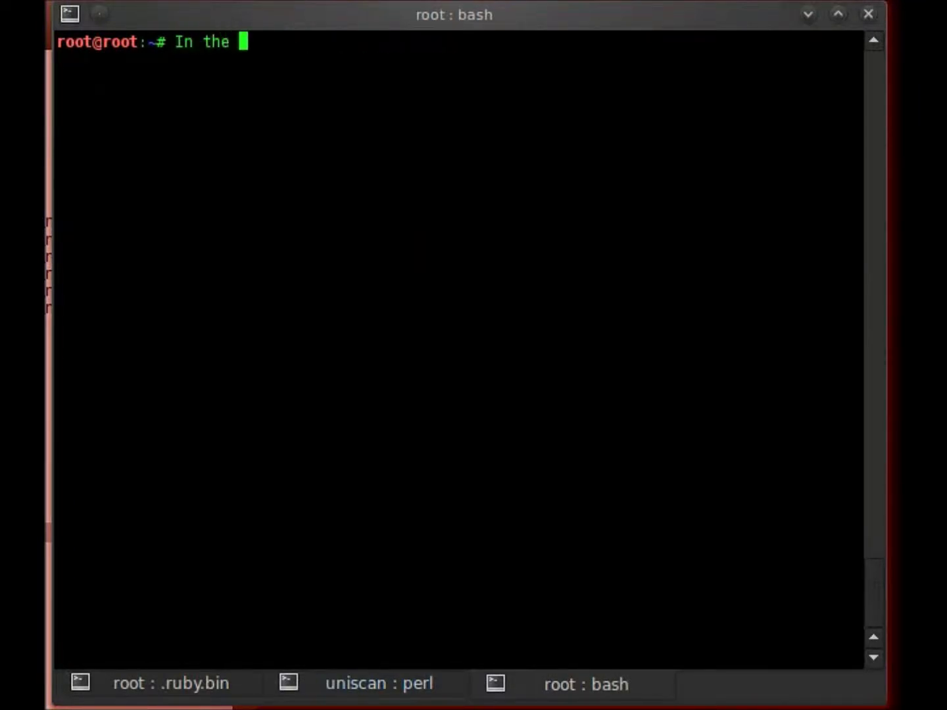
text(previous )
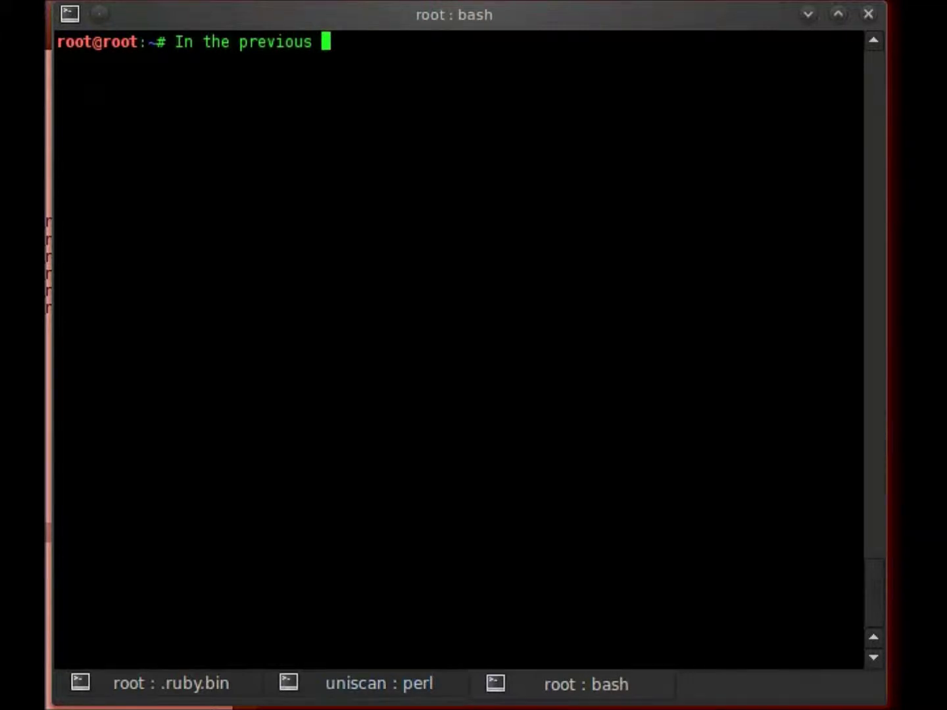
text(metasploit joom)
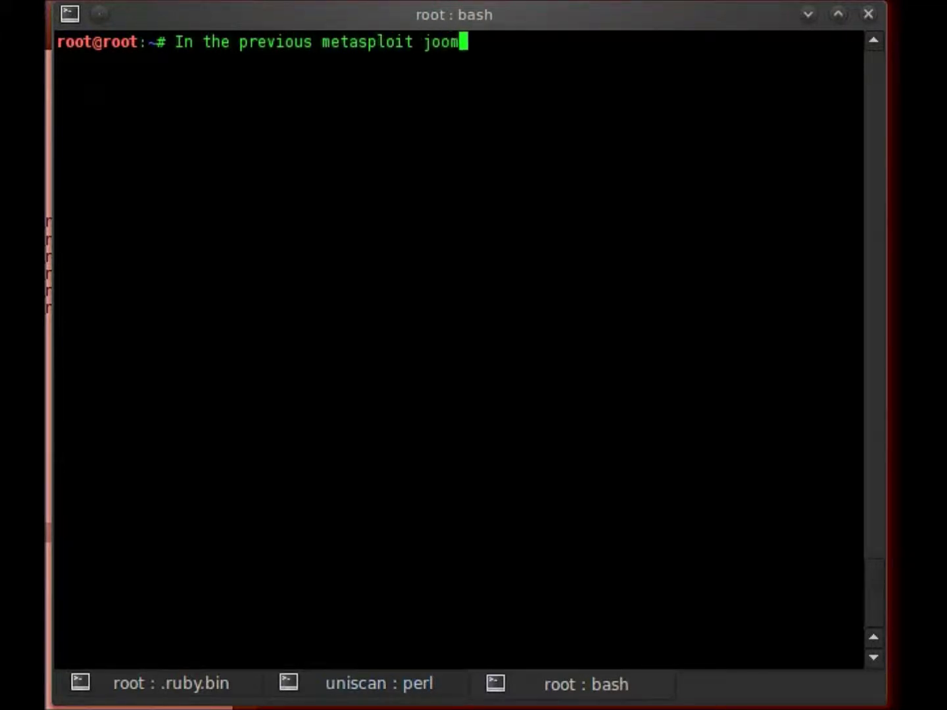
text(a related video,)
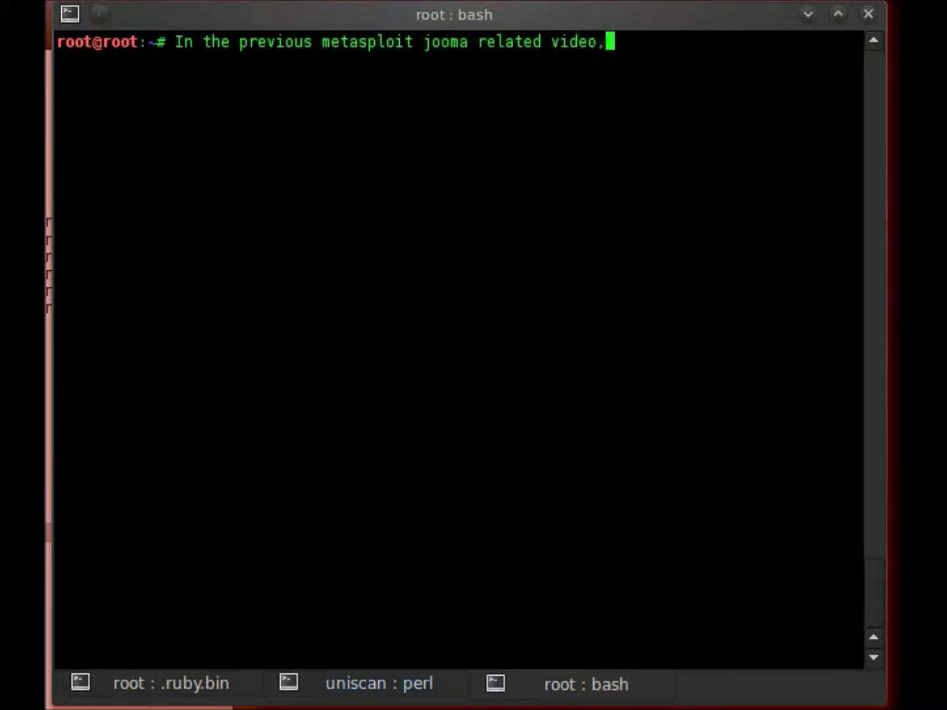
text( i showed u how )
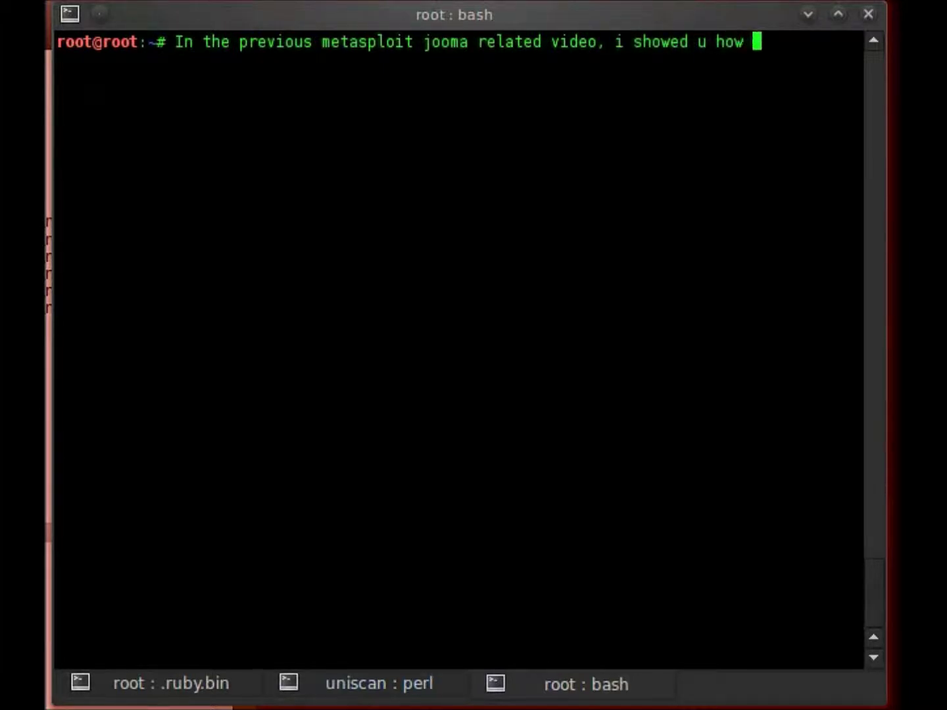
text(to enumerates)
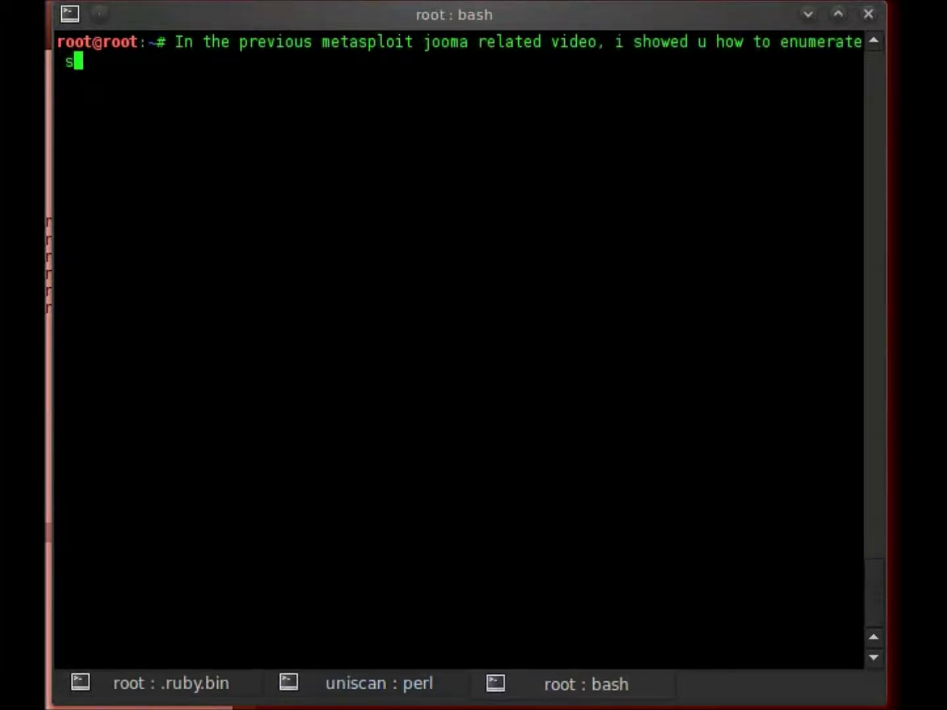
key(BackSpace)
text(joom )
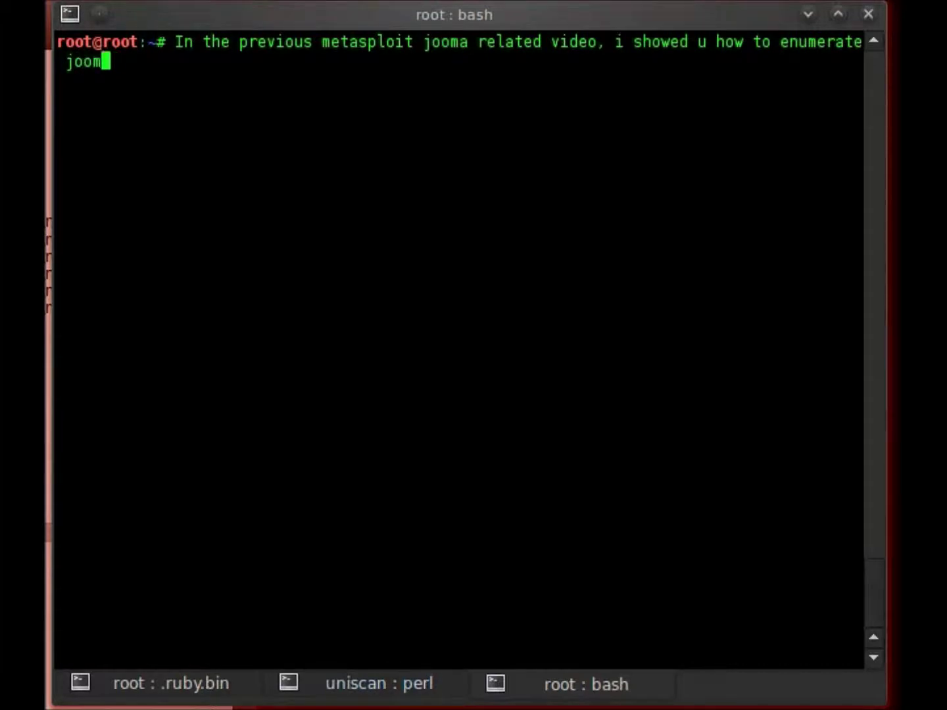
text(la versions using)
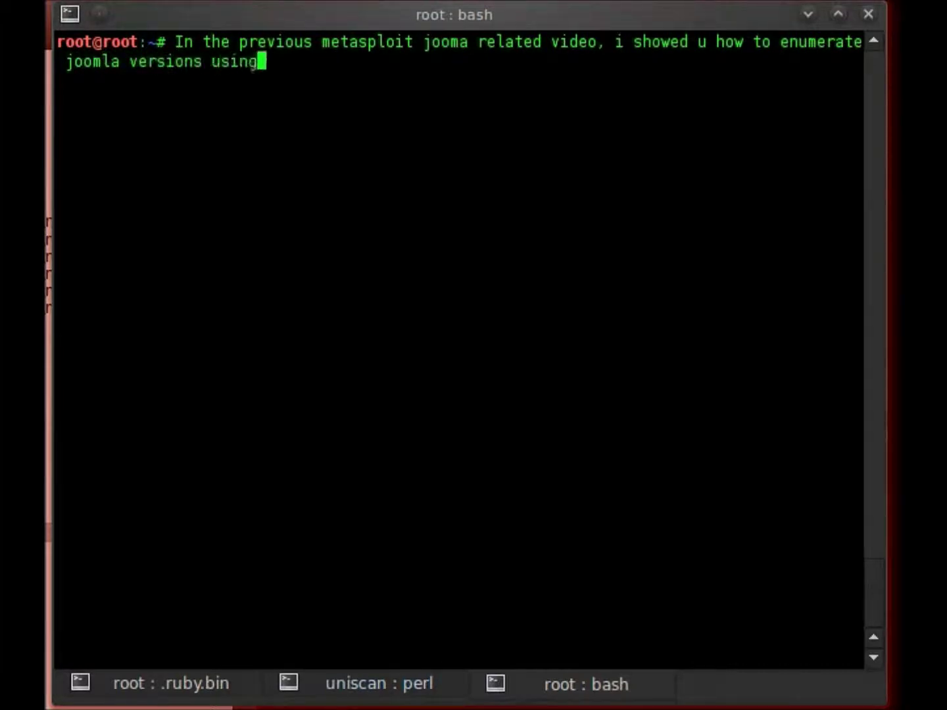
text( joomla versi)
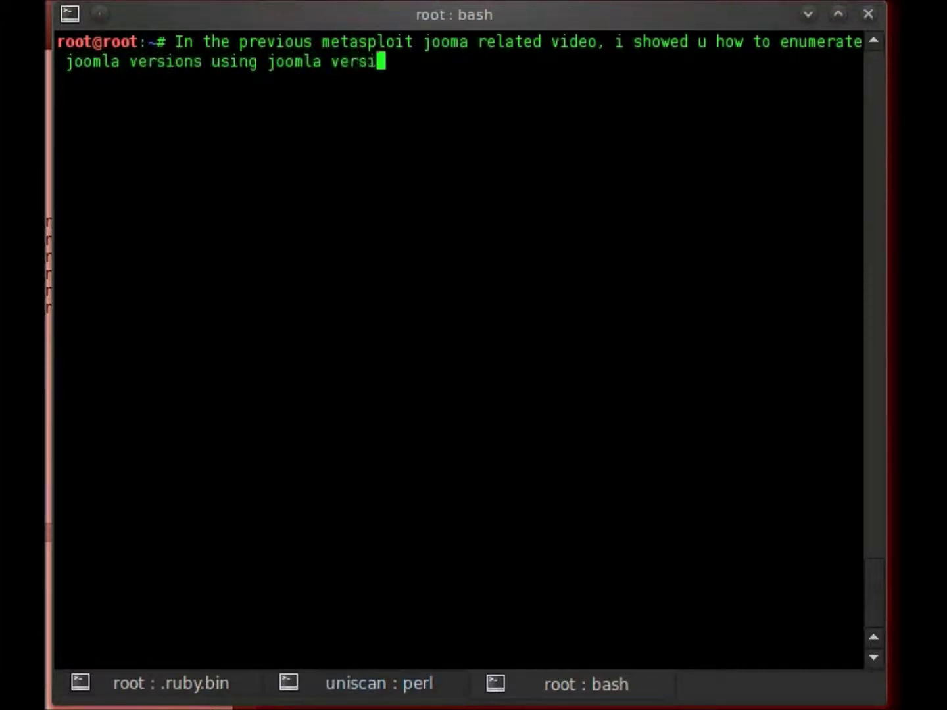
text(on scanner.)
key(Return)
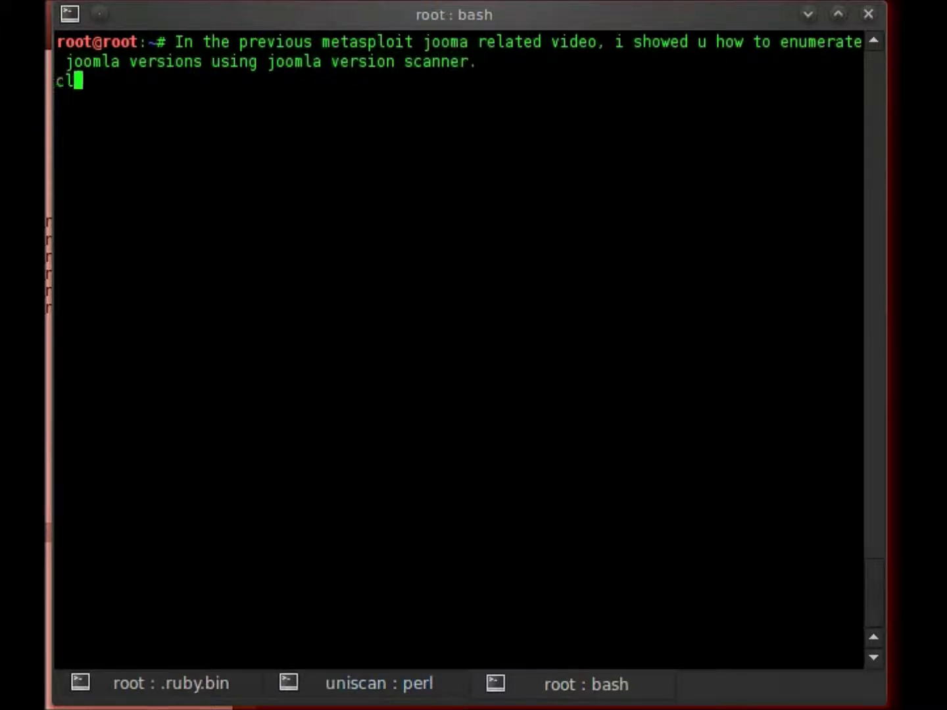
text(clear)
key(Return)
text(tO)
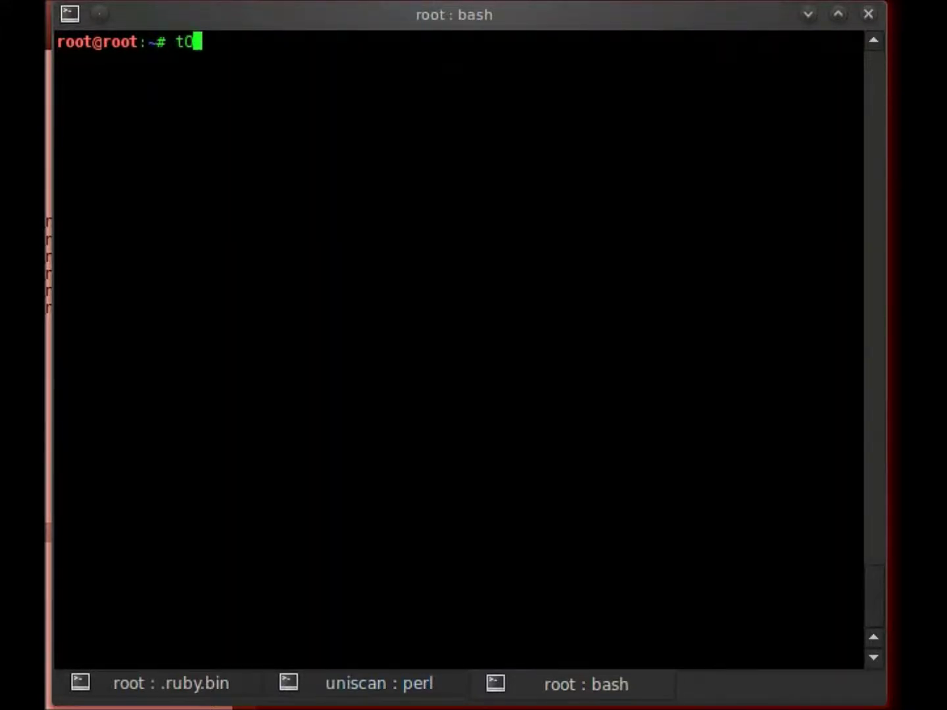
Type and enter a corrected note introducing today's Metasploit Joomla plugin-enumeration auxiliary.
key(BackSpace)
key(BackSpace)
text(Today i wish)
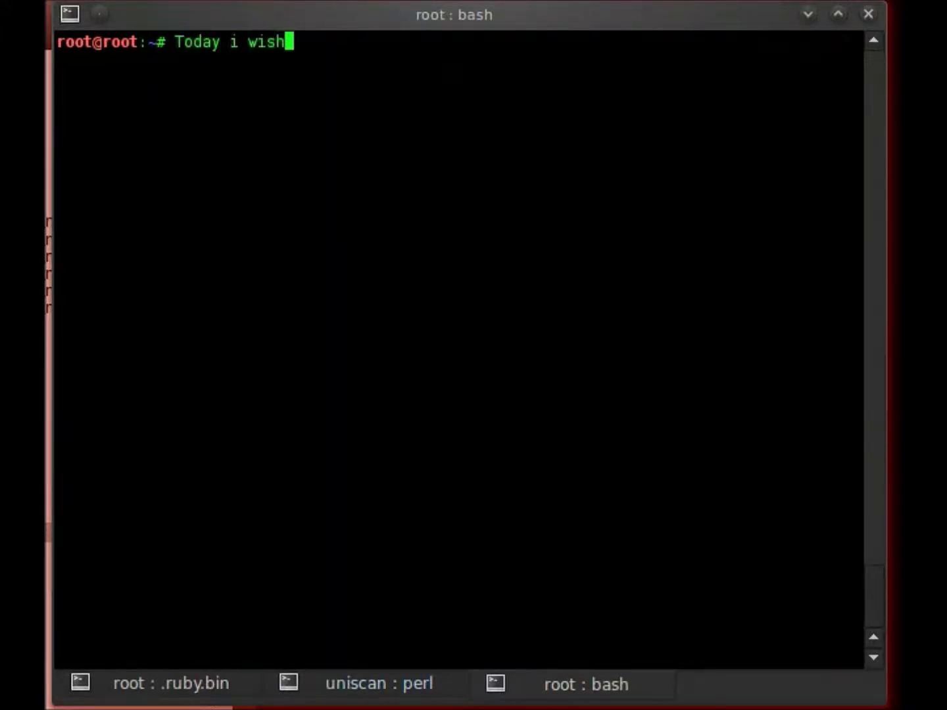
text( to continue that lesson and sh)
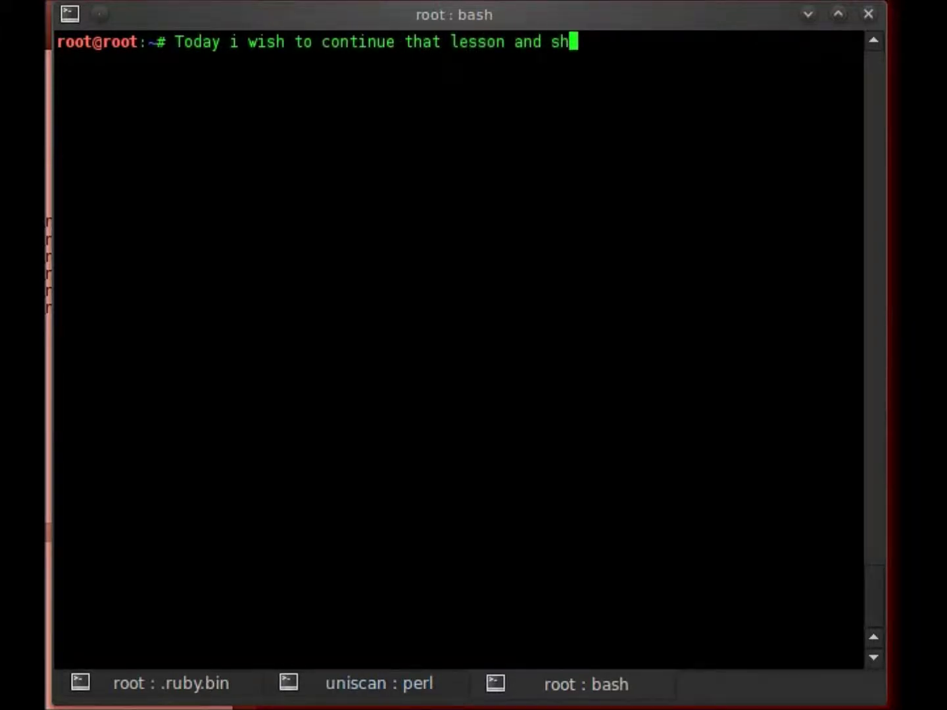
key(BackSpace)
key(BackSpace)
text(introduce you)
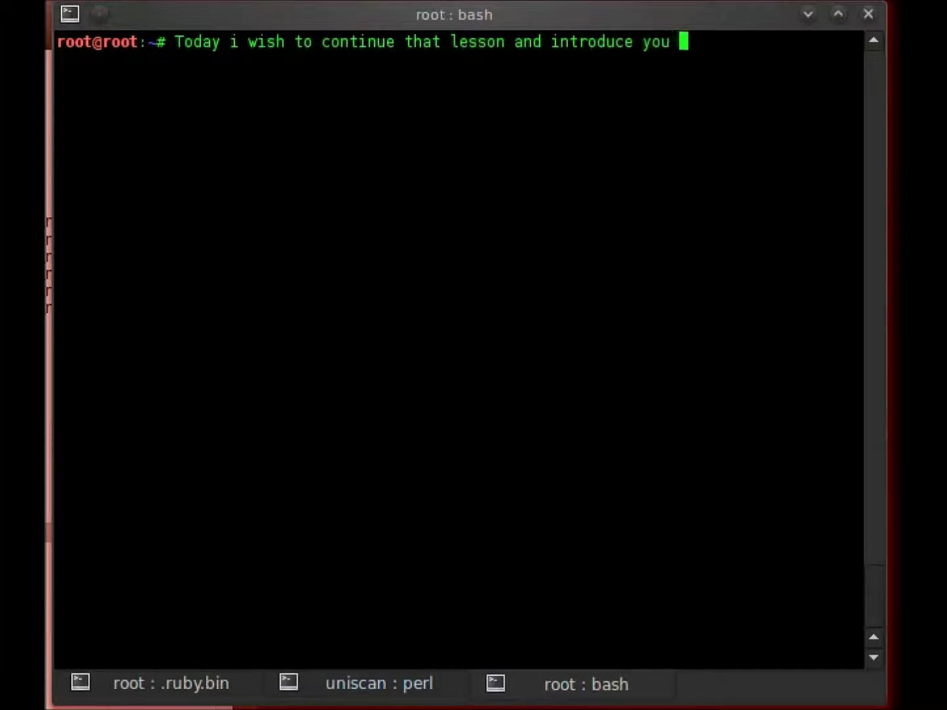
key(BackSpace)
key(BackSpace)
text(o you anothe)
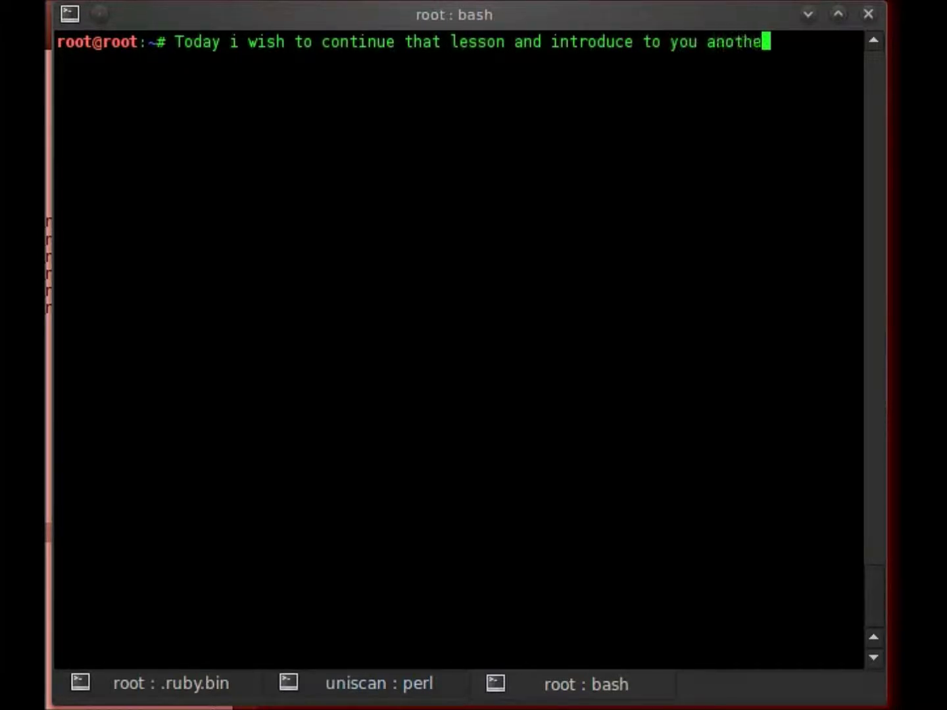
text(r auxiliary f)
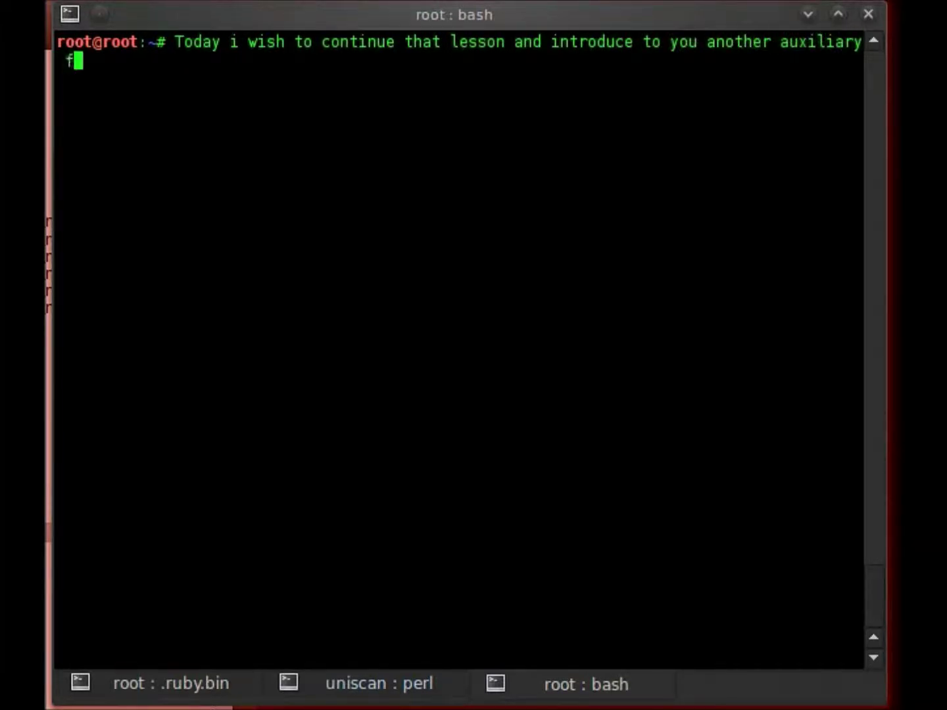
text(rom metasploit)
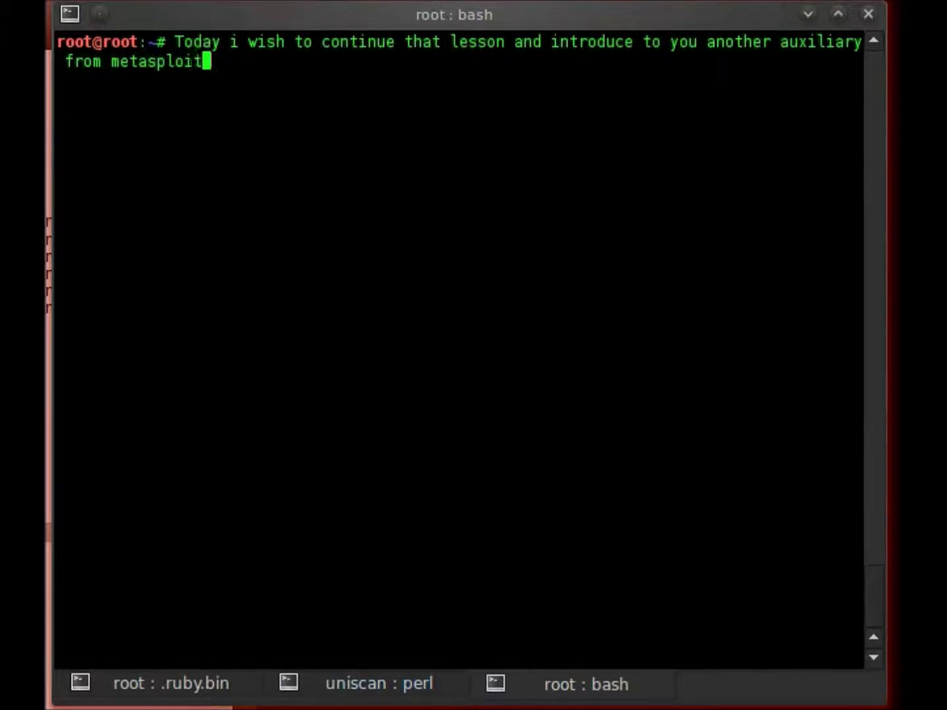
text( that can assist u)
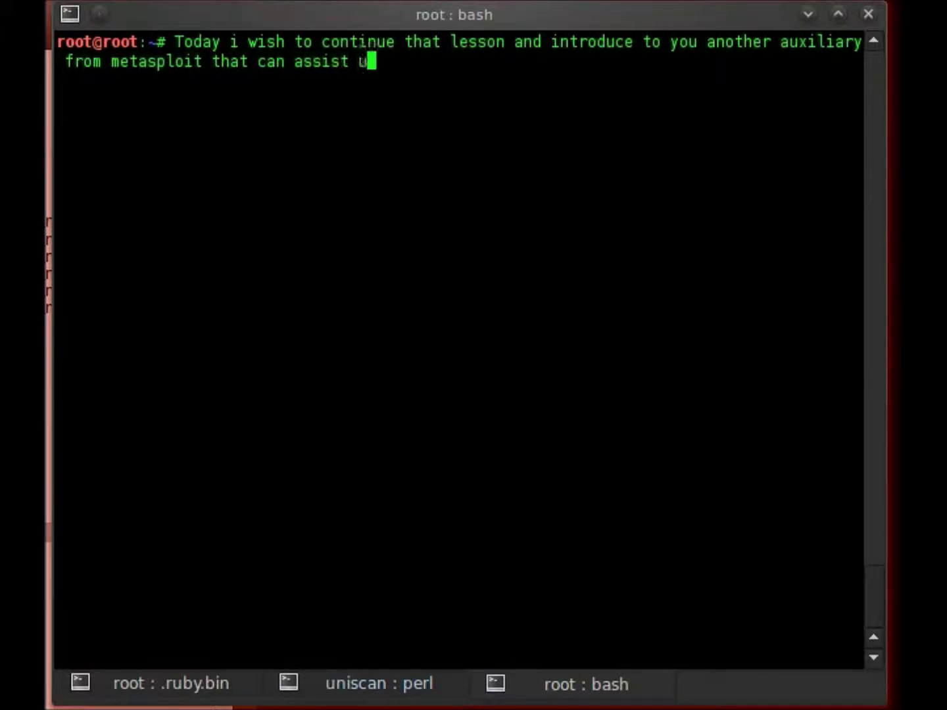
text(s in enumerating j)
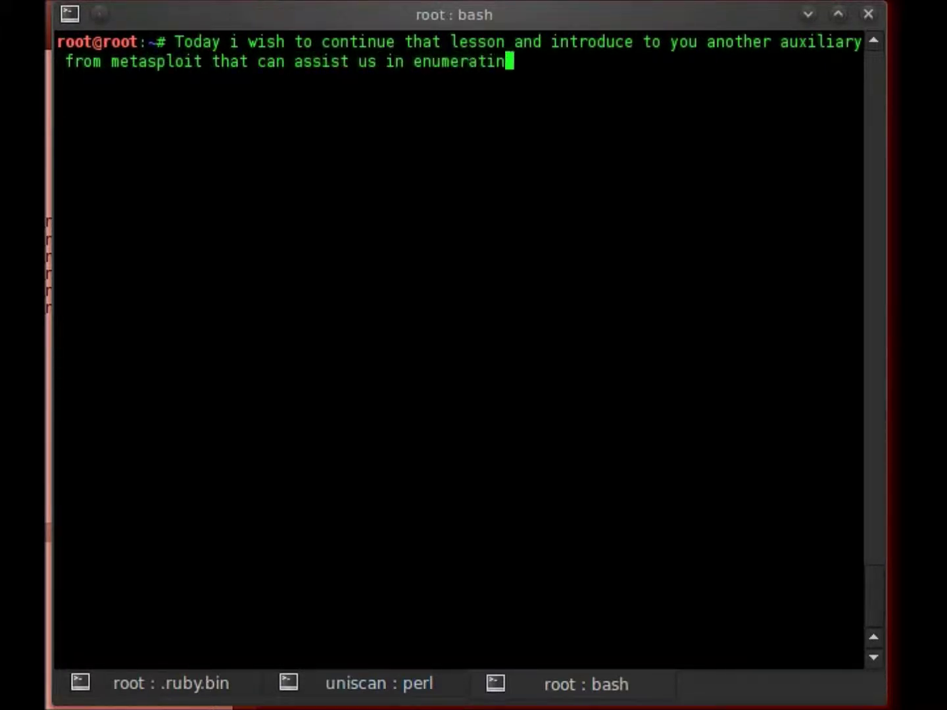
text(oo)
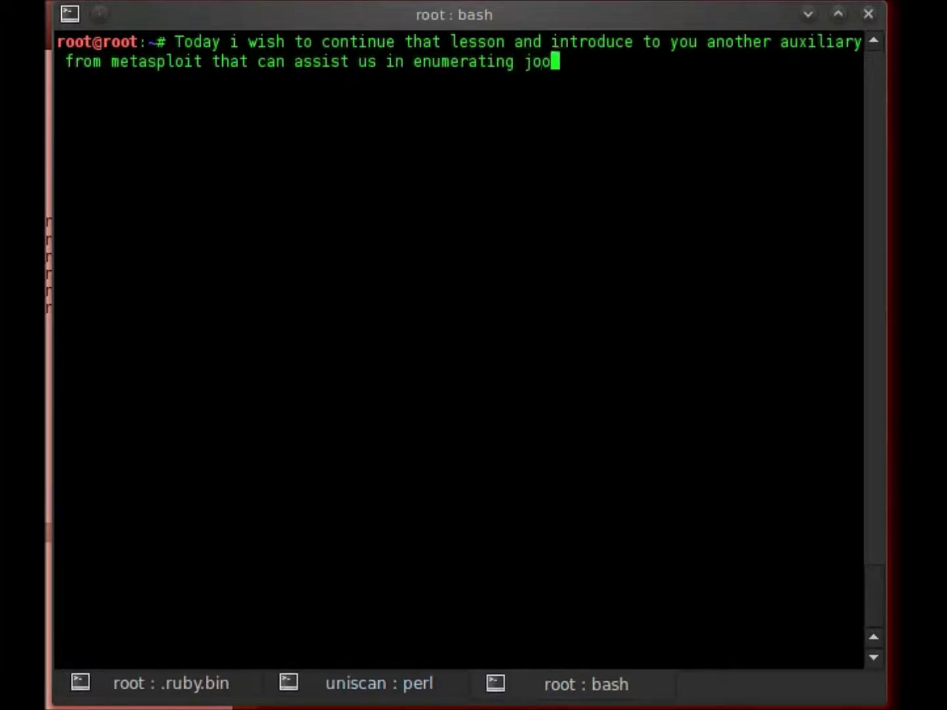
text(mla plugins and )
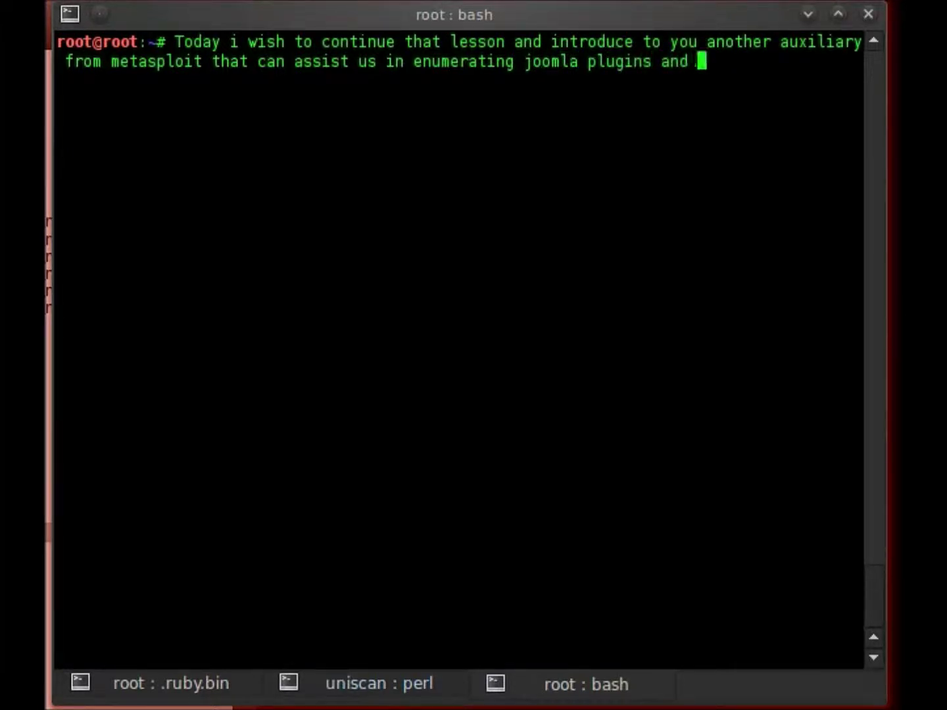
text(their vulnerabili)
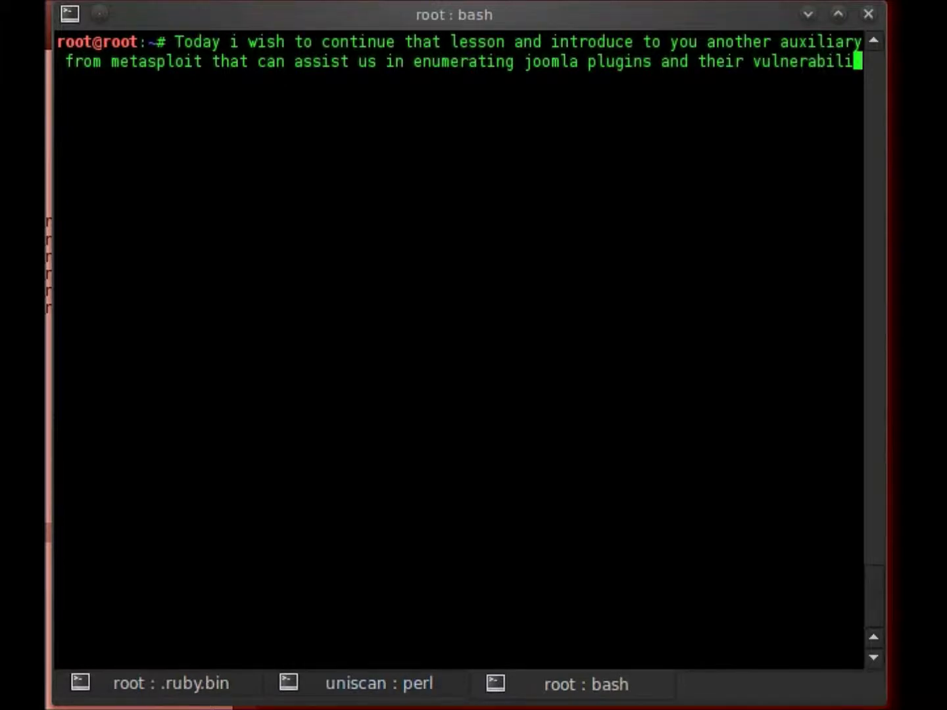
text(ties that exist )
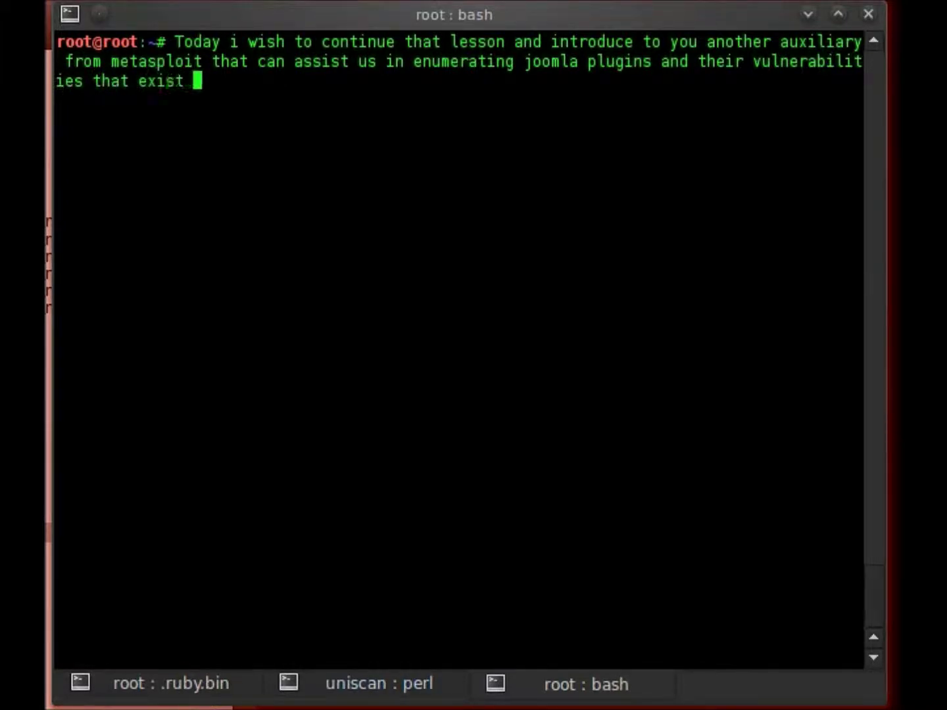
text(on the target ra)
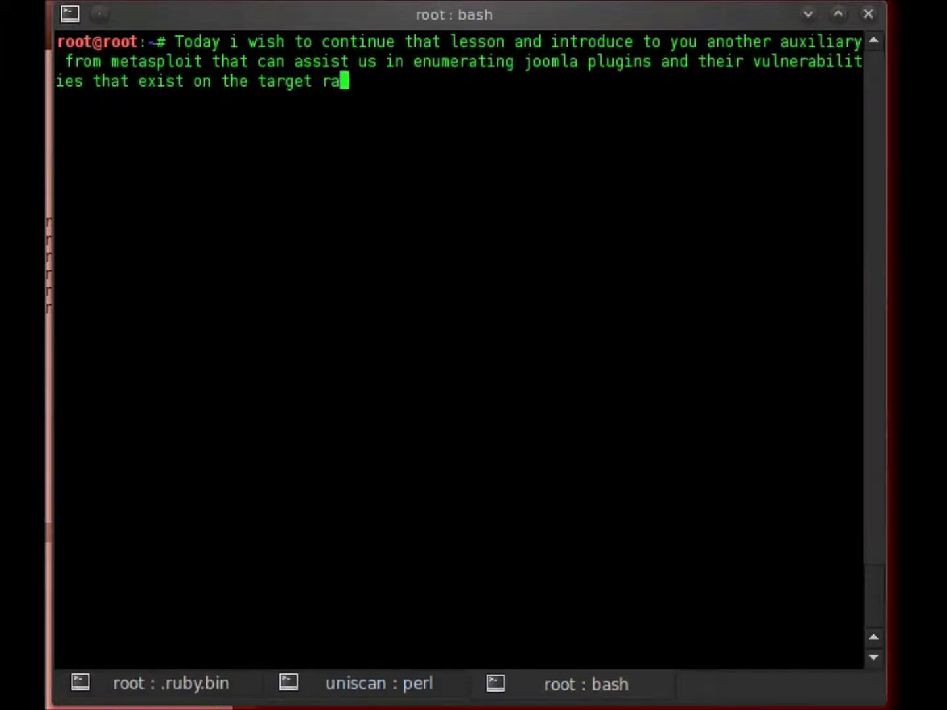
text(nge or target.)
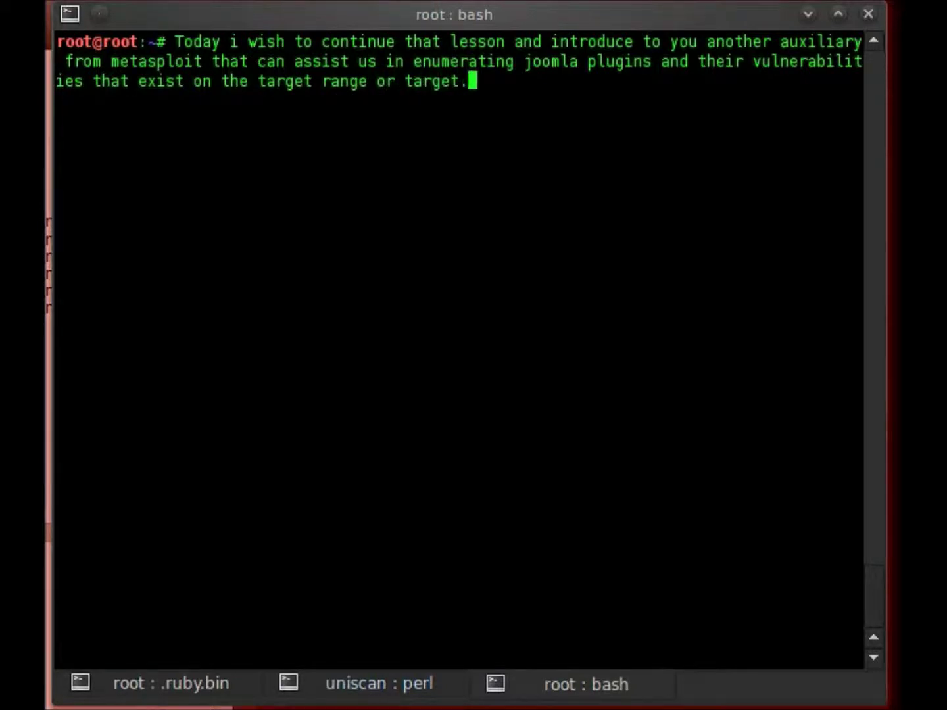
key(Return)
text(clear)
Enter a note comparing this approach with joomscan, then clear the screen.
key(Return)
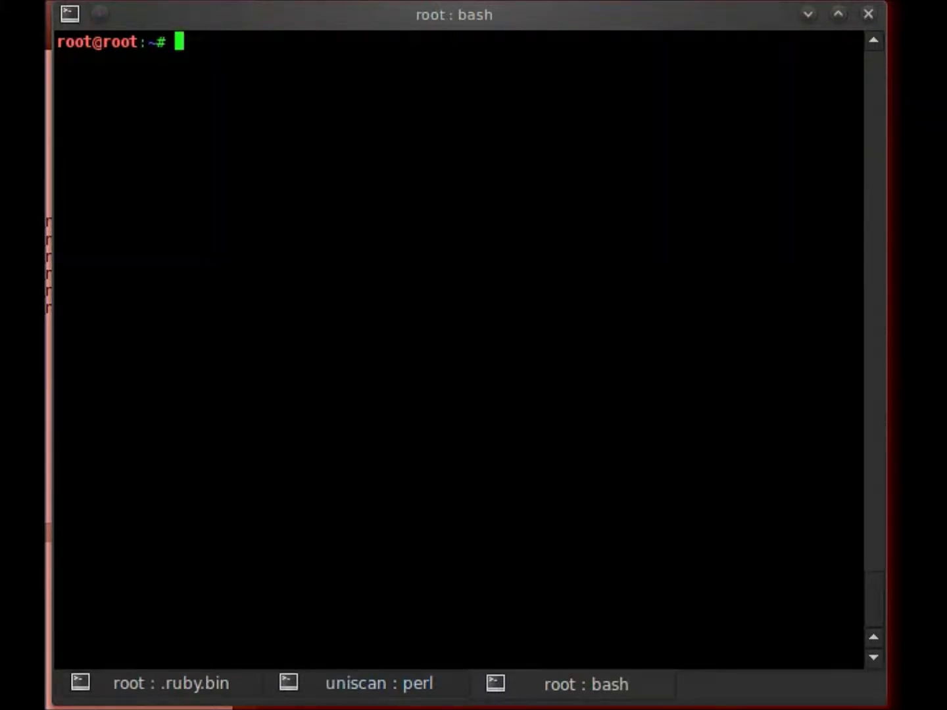
text(his works pret)
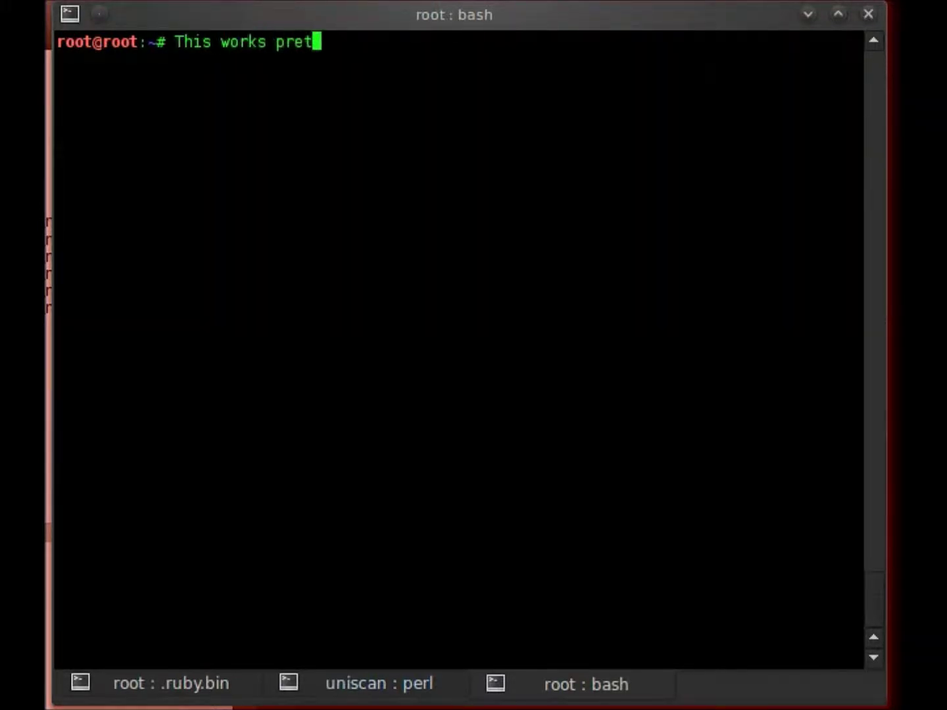
text(ty much like jooms)
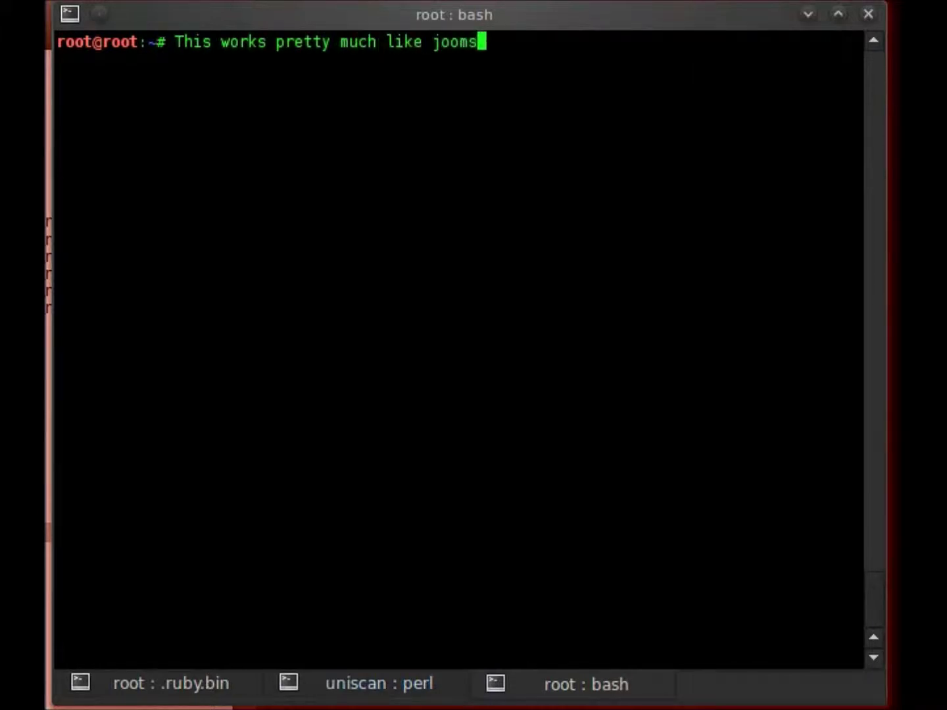
text(can, they b)
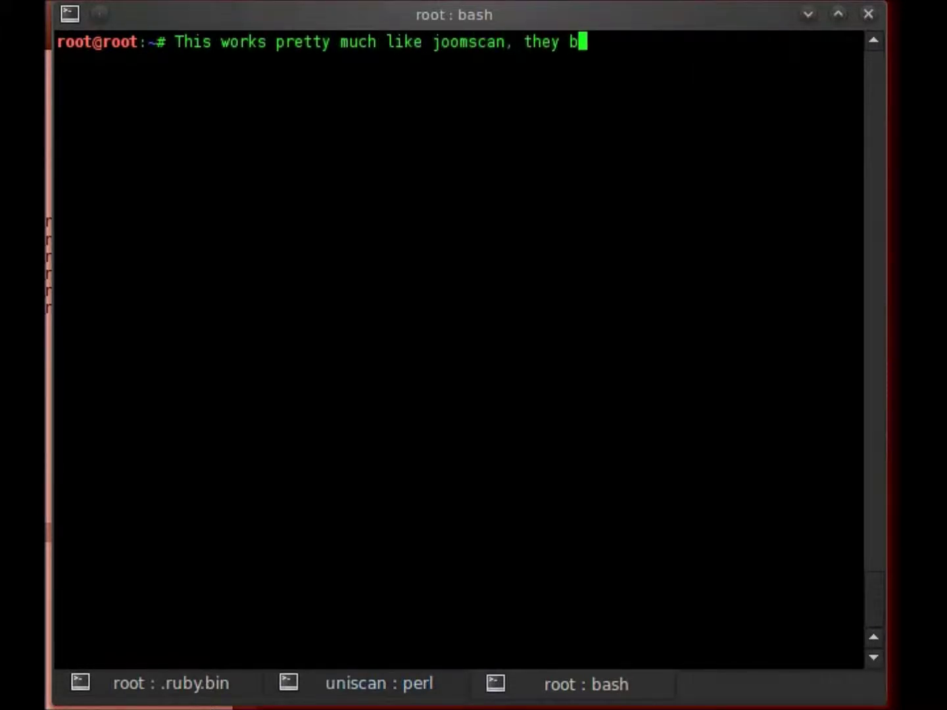
text(oth have their pro)
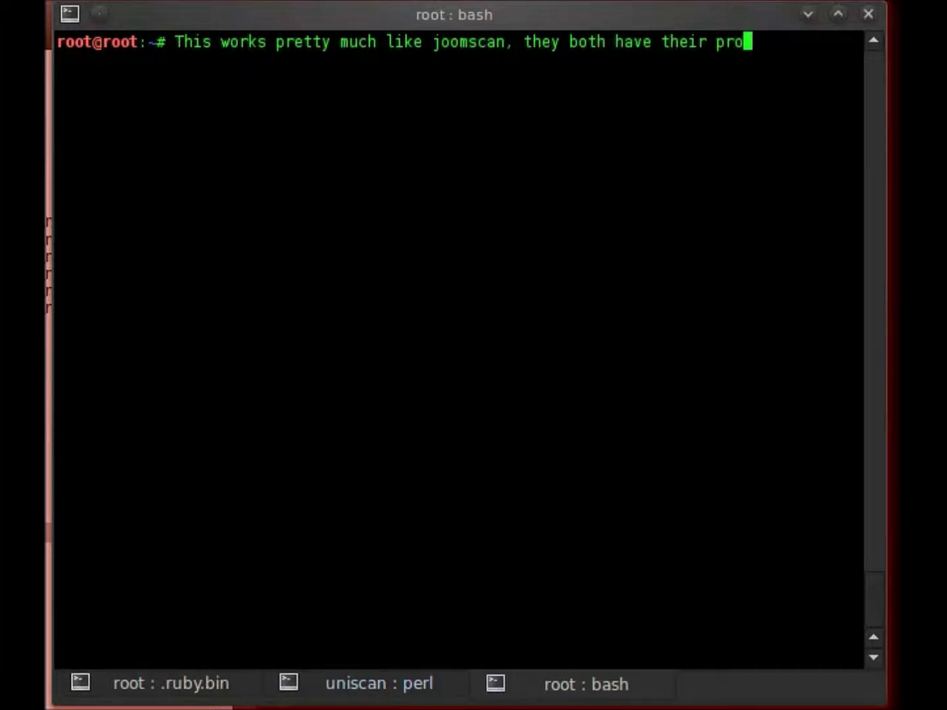
text(s and cons :))
key(Return)
text(clear)
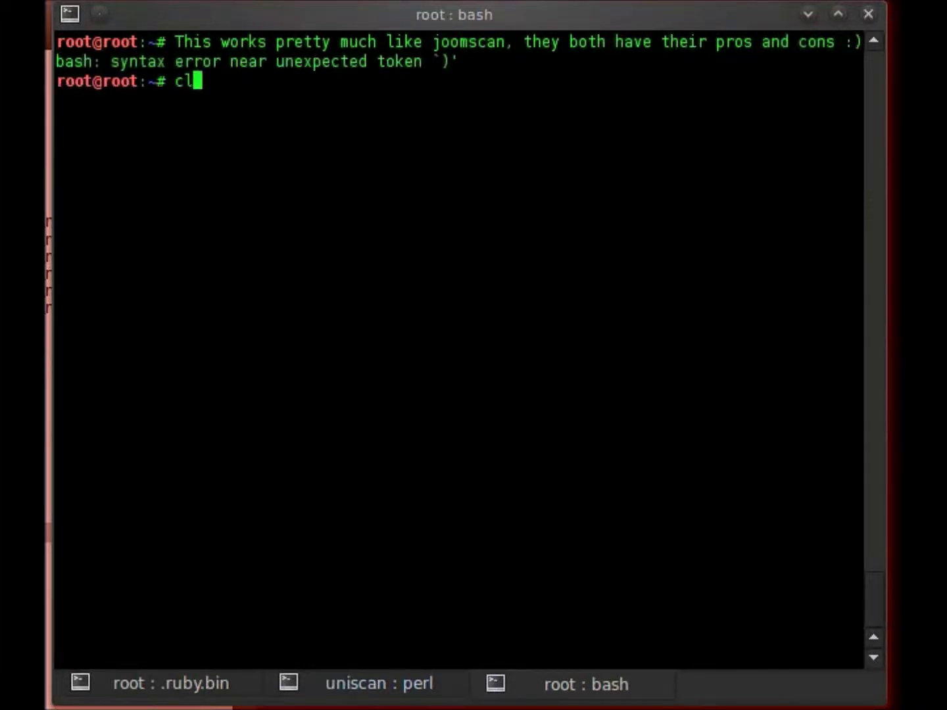
key(Return)
text(o )
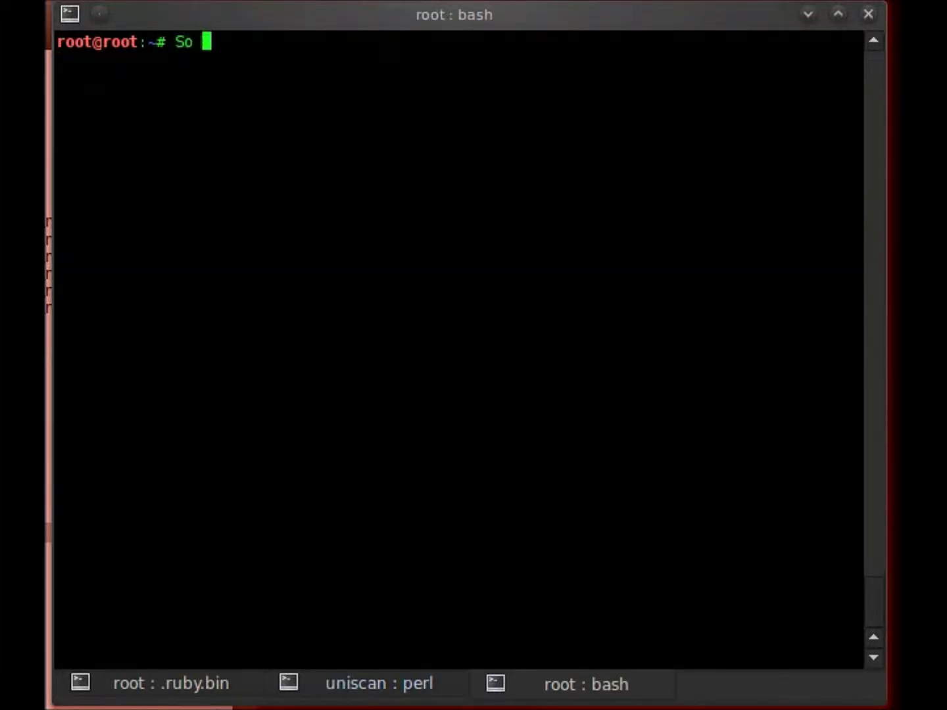
text(lets begin....F)
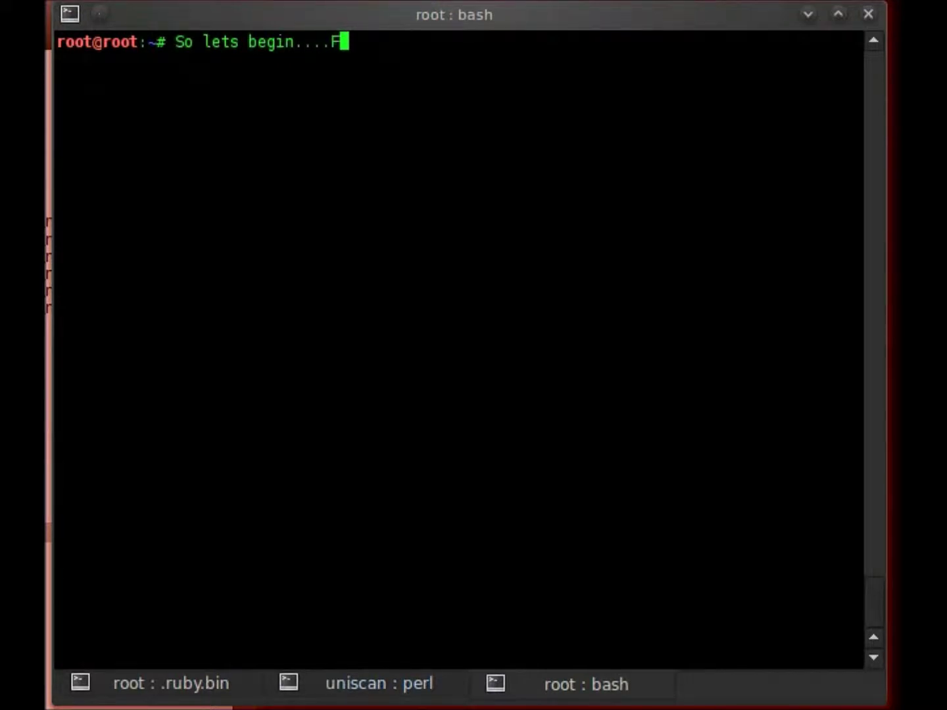
text(irst )
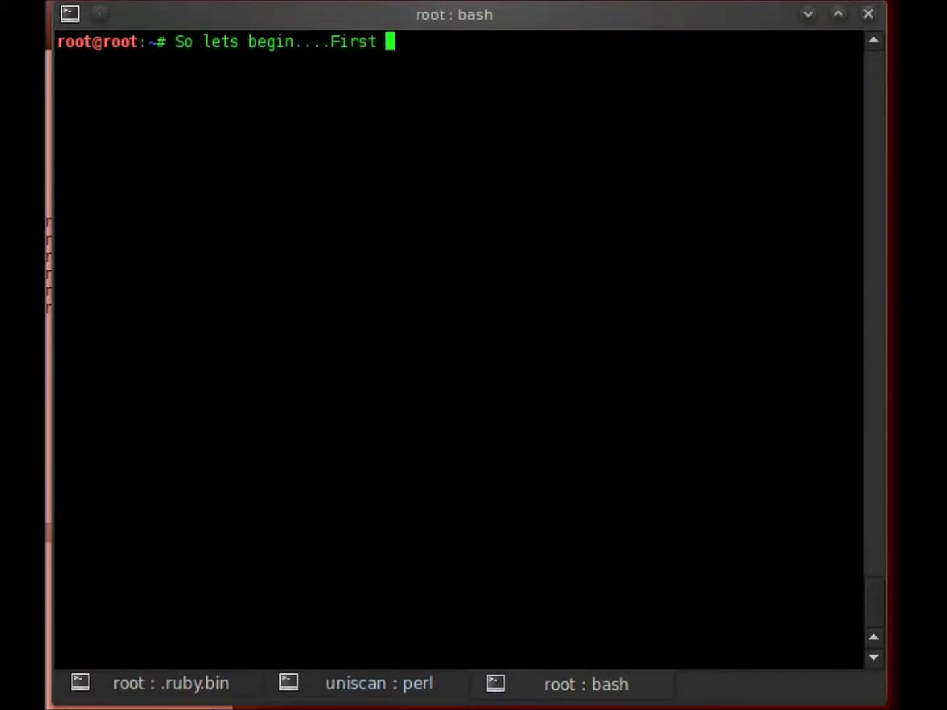
text(pick a )
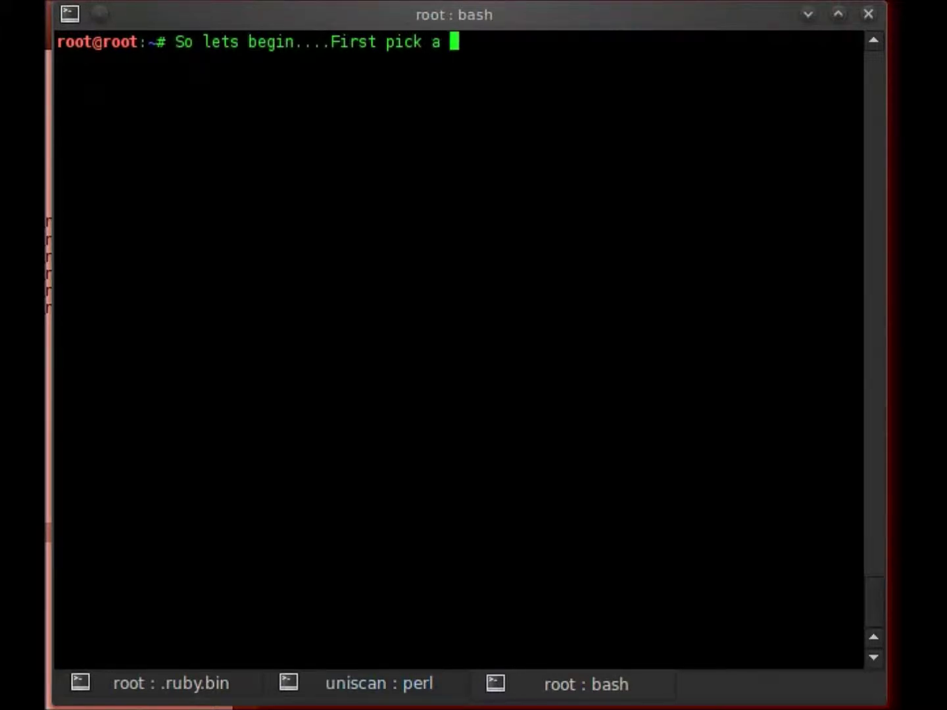
text(ta)
Post corrected notes about finding a Joomla target and 'lets start', clearing after each.
key(BackSpace)
key(BackSpace)
text(joom)
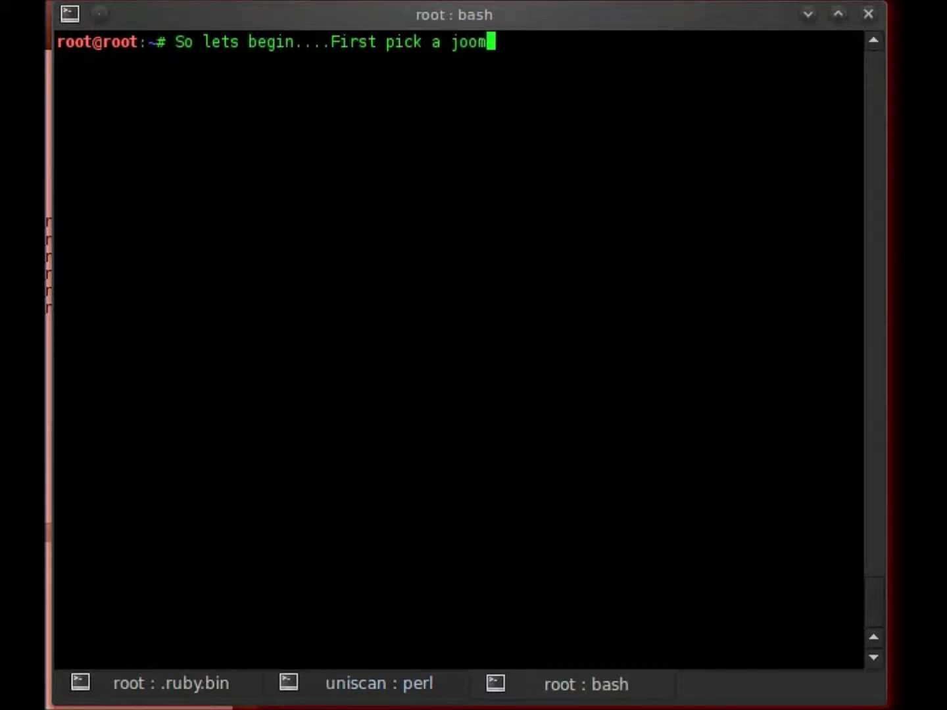
text(la target)
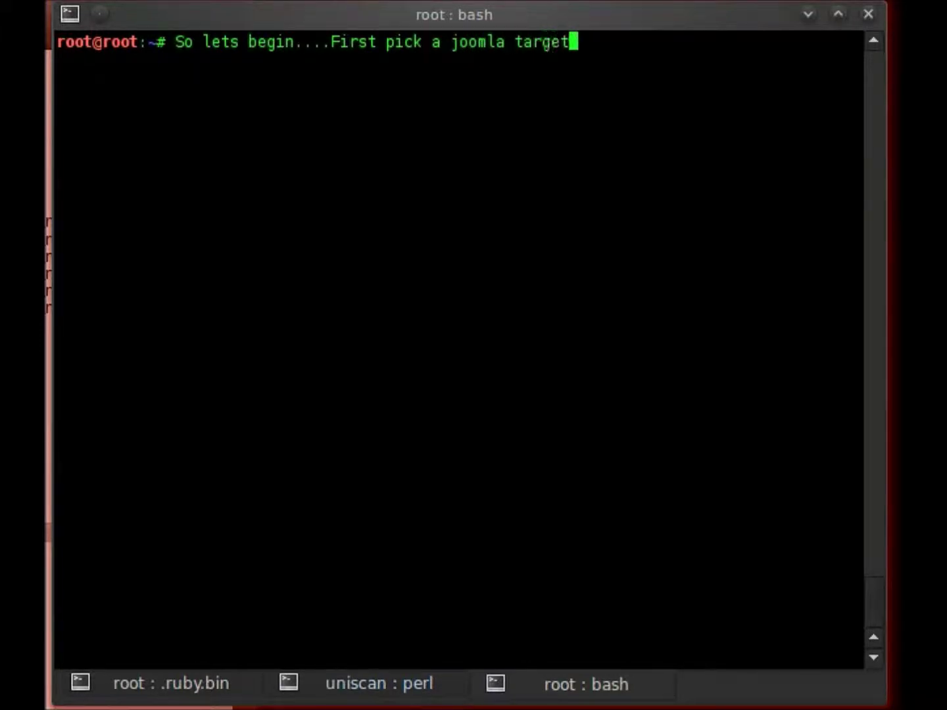
text(...if u dont have on)
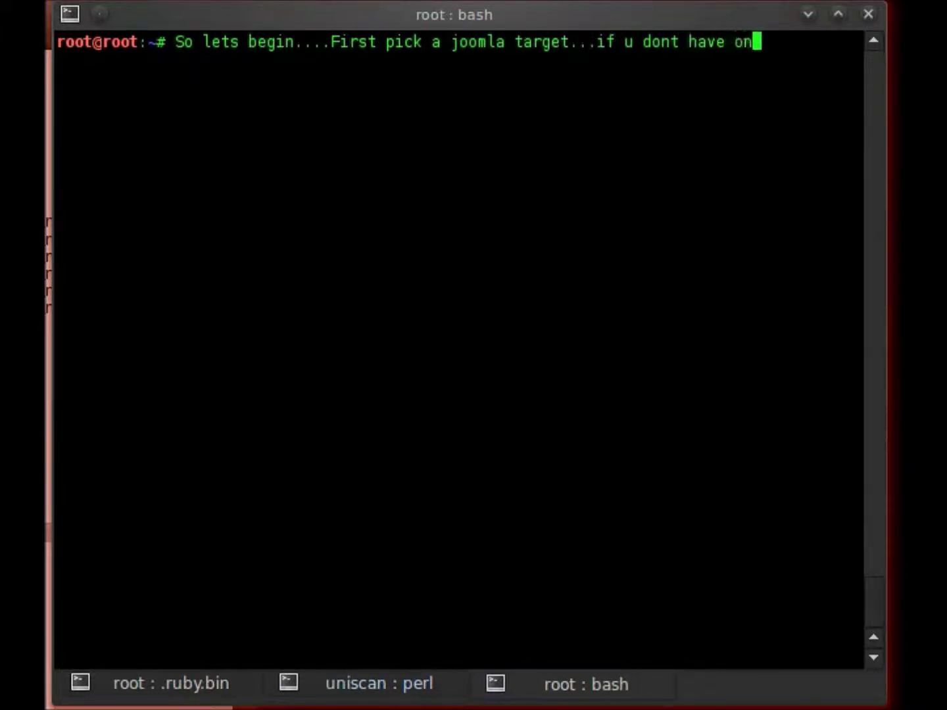
text(e. ....retur)
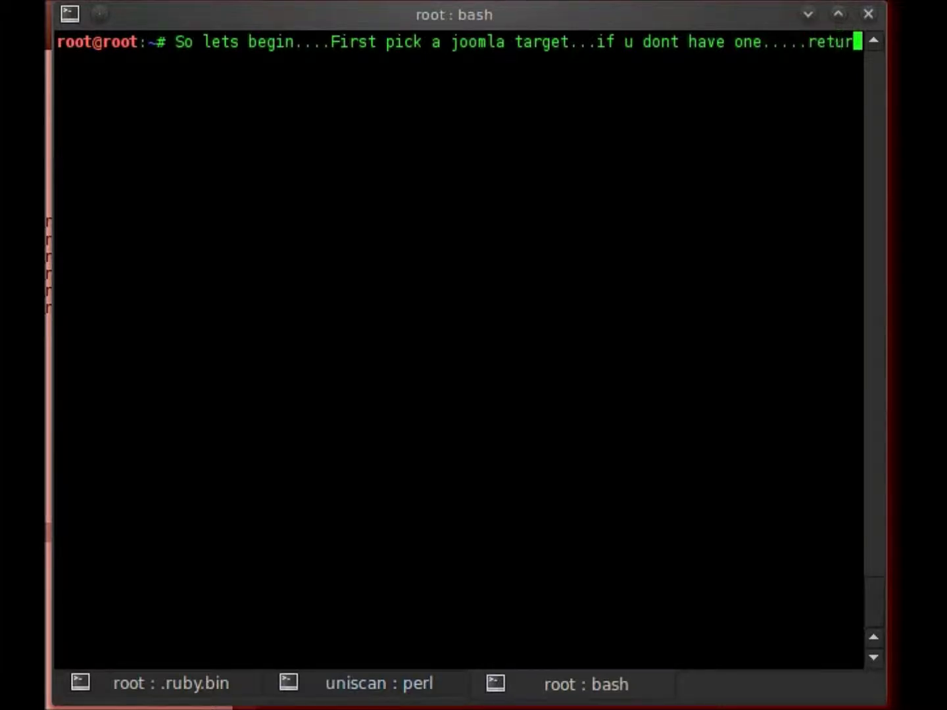
text(n to the past tu)
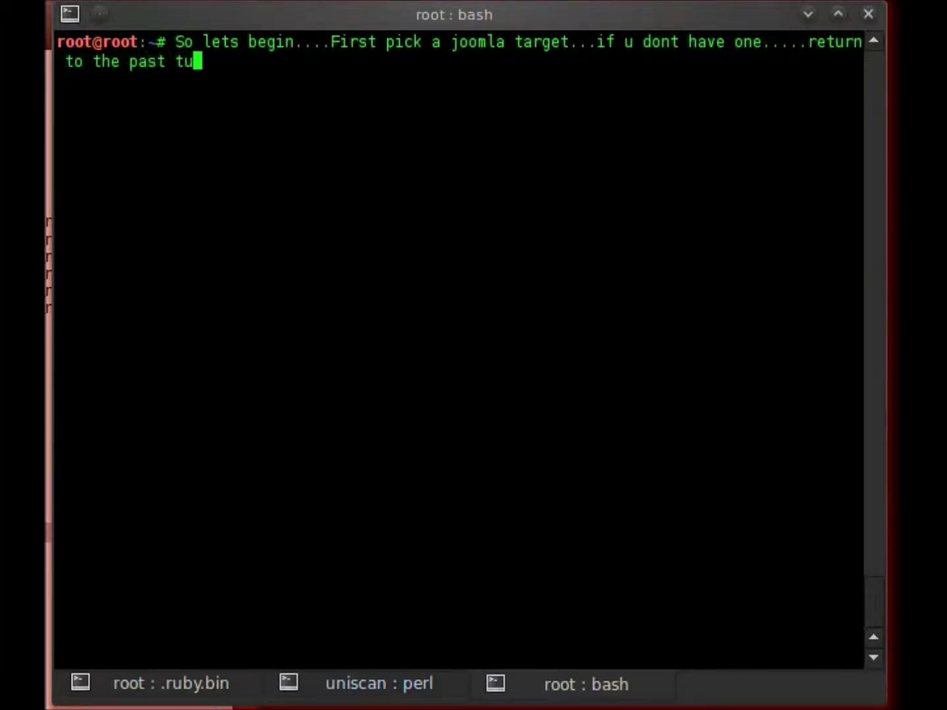
key(BackSpace)
key(BackSpace)
key(BackSpace)
text(toria)
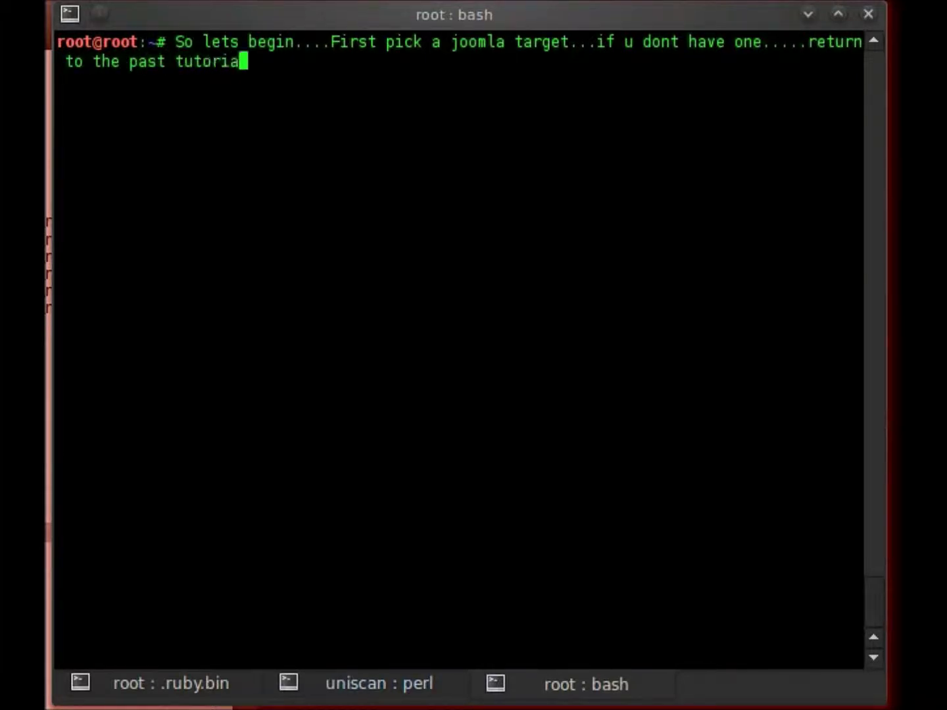
text(l and learn how to )
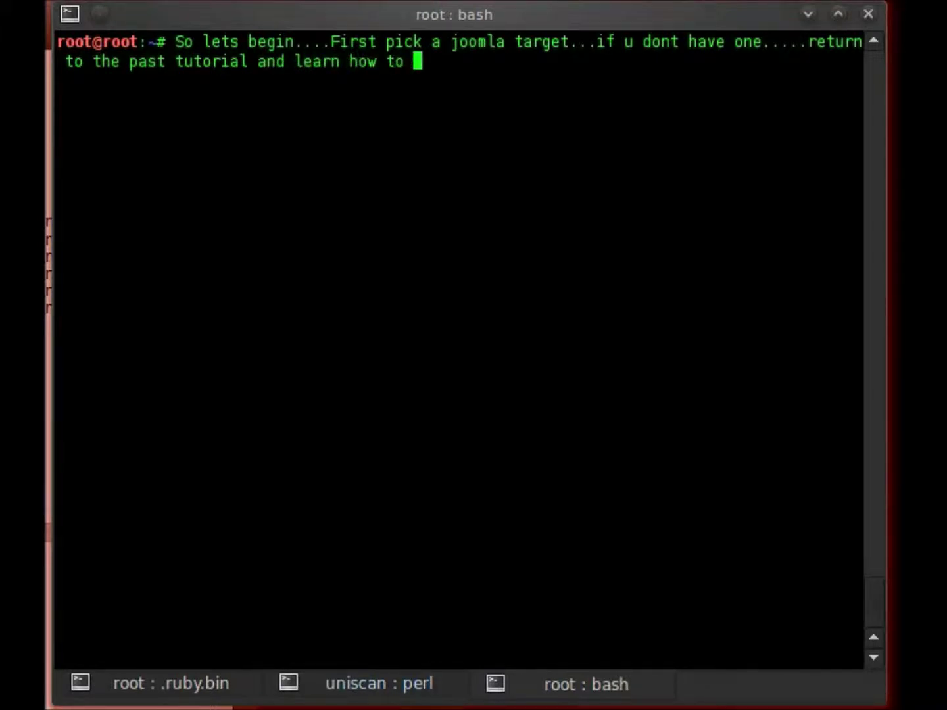
text(enumerate and locate)
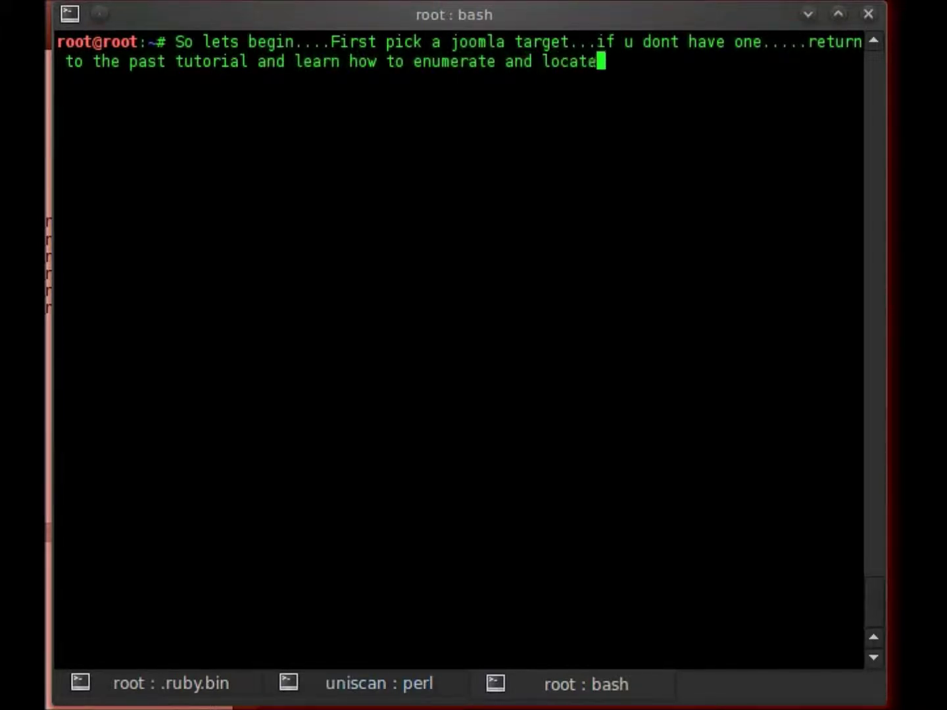
text( for a jo)
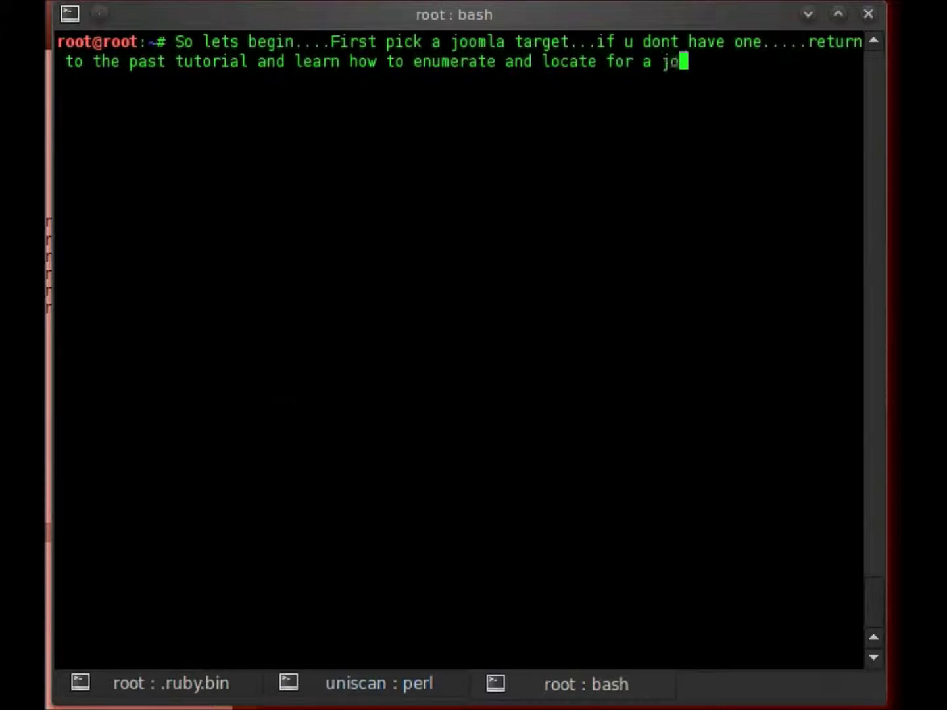
text(omla se)
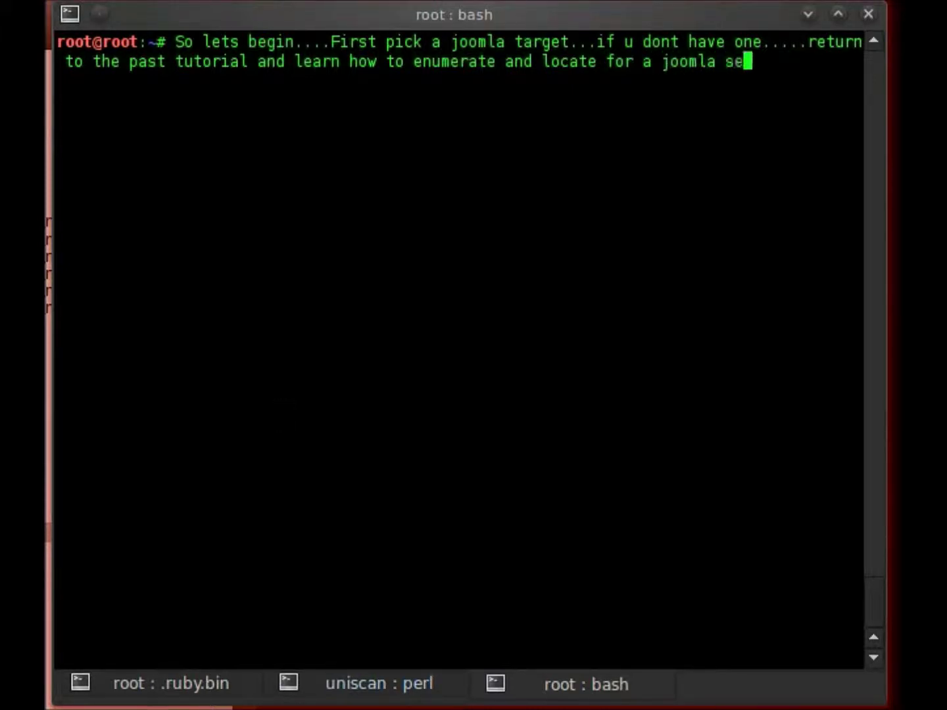
text(rvice)
key(Return)
text(clear)
key(Return)
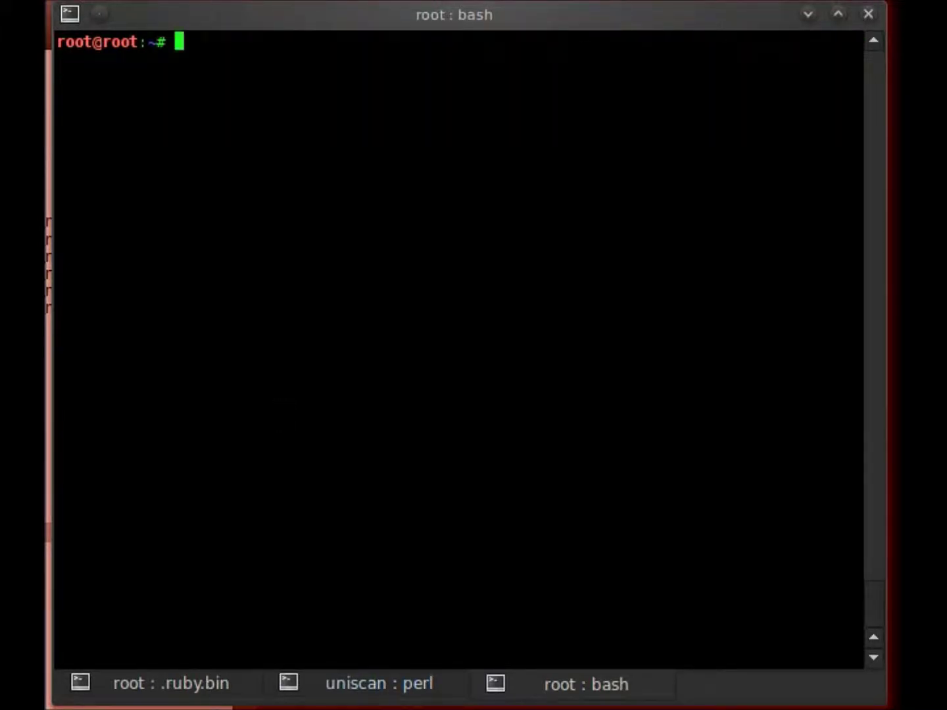
text(restof )
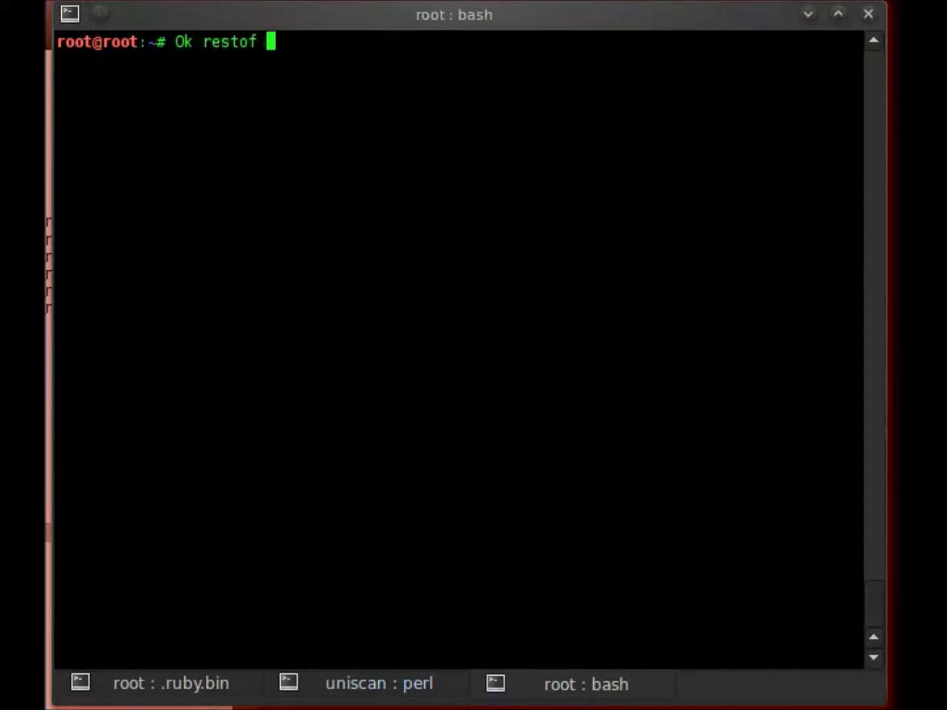
text(you , le)
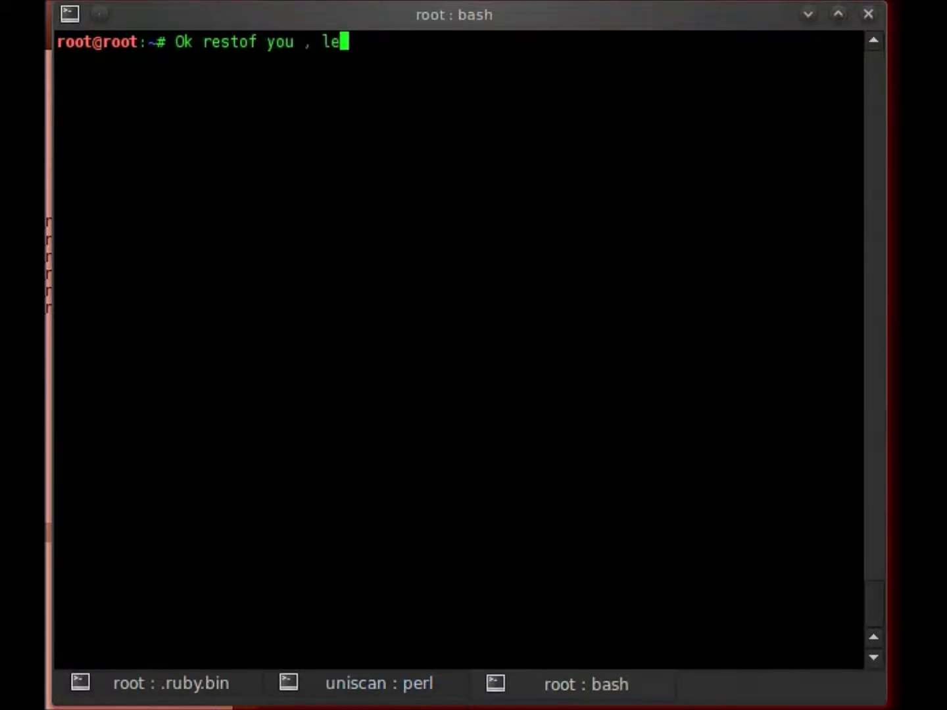
text(ts start.)
key(Return)
text(clear)
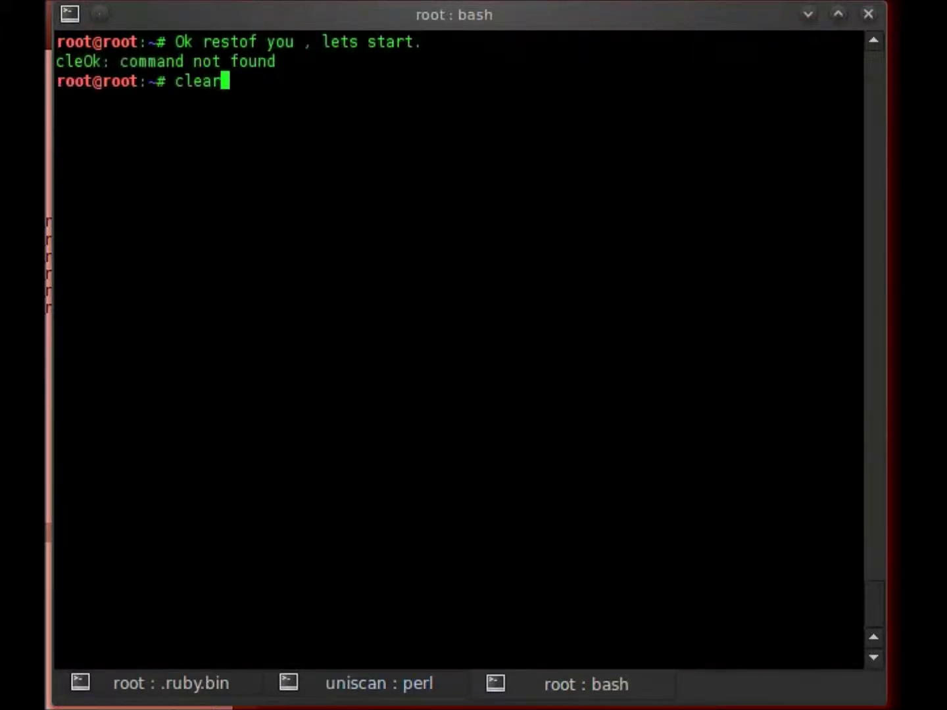
key(Return)
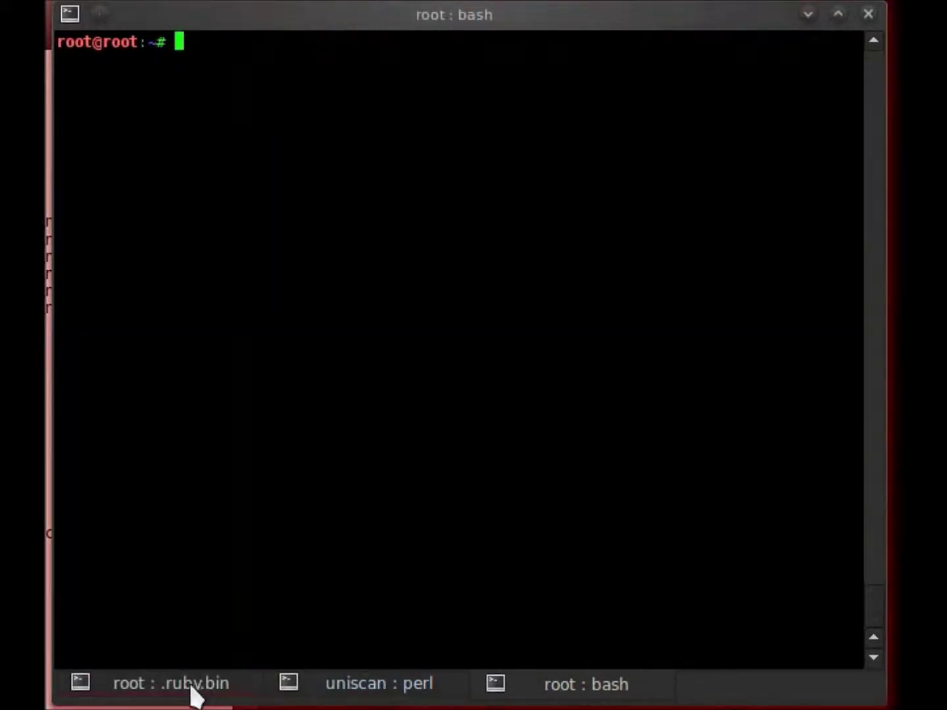
Show the joomla_plugins module info in msfconsole, highlight its description, and return to bash.
click(191, 684)
text(s)
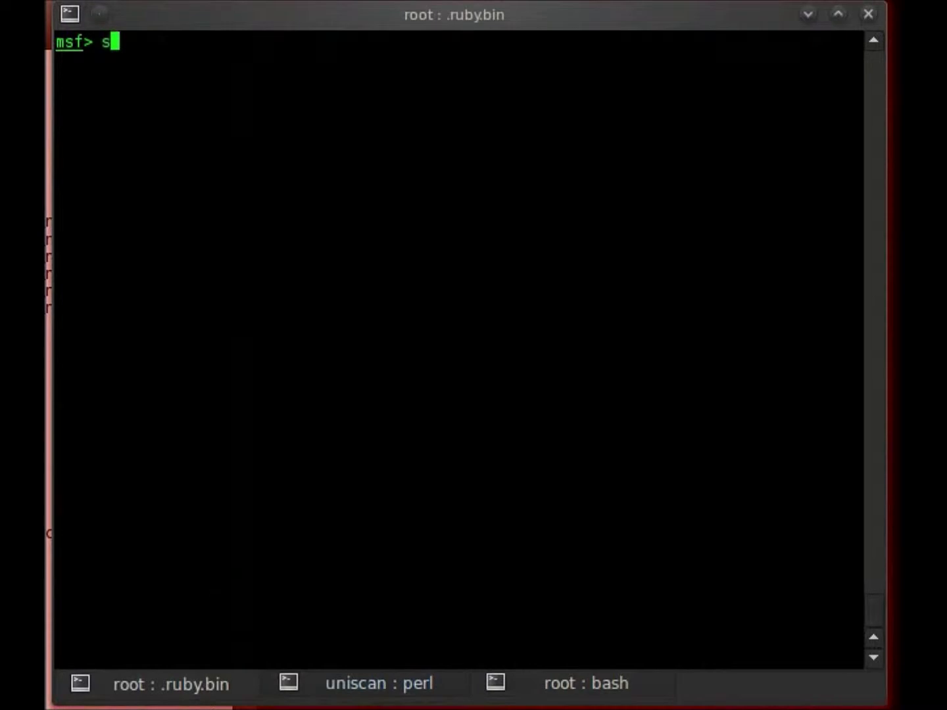
text(earch joomla)
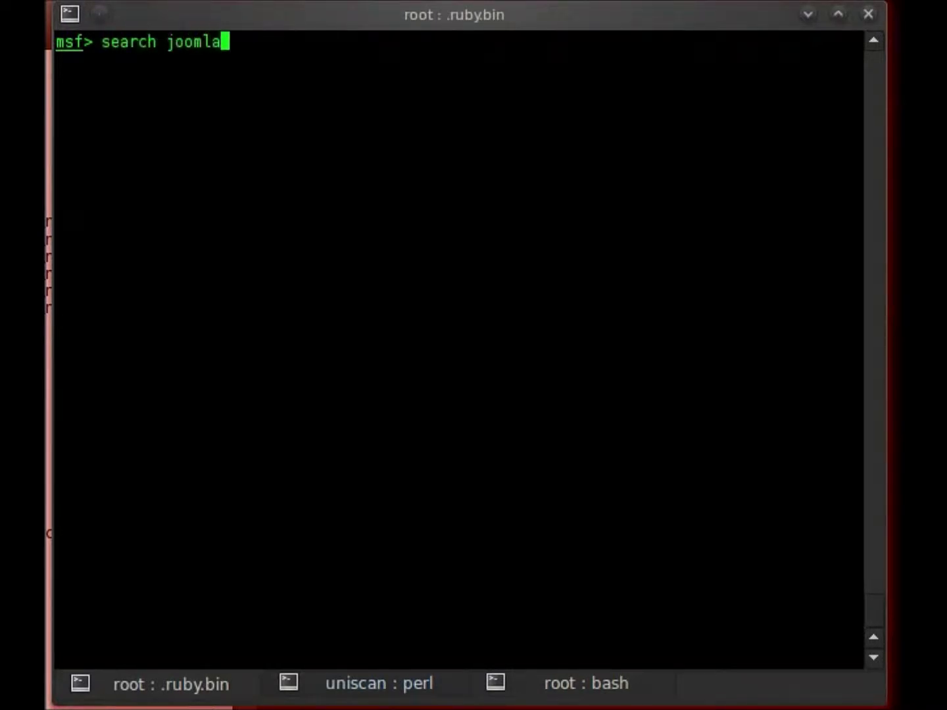
text(_plugin)
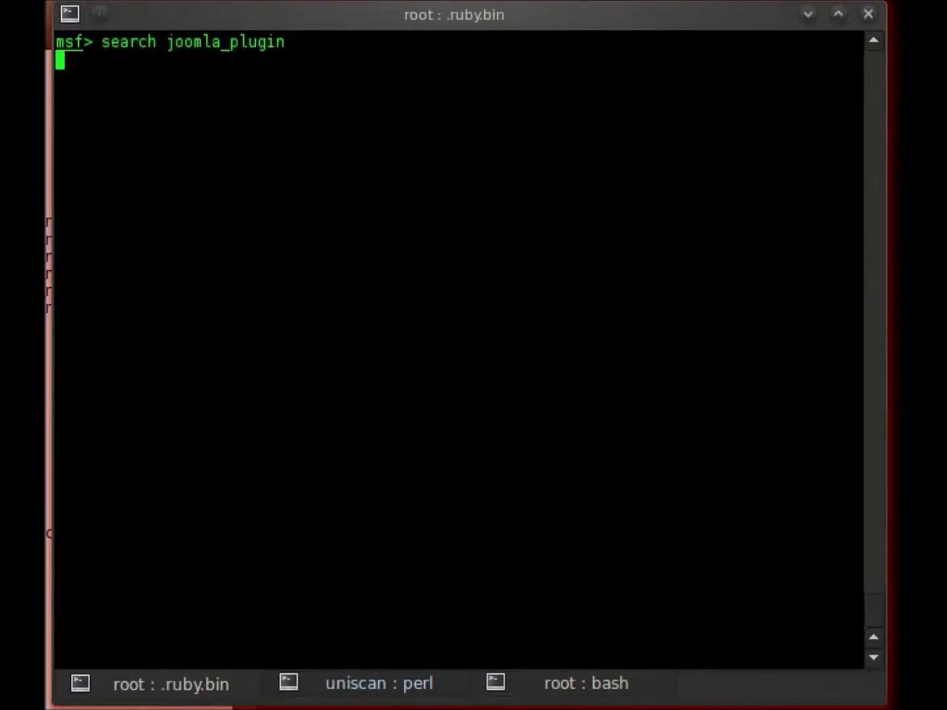
text(use a)
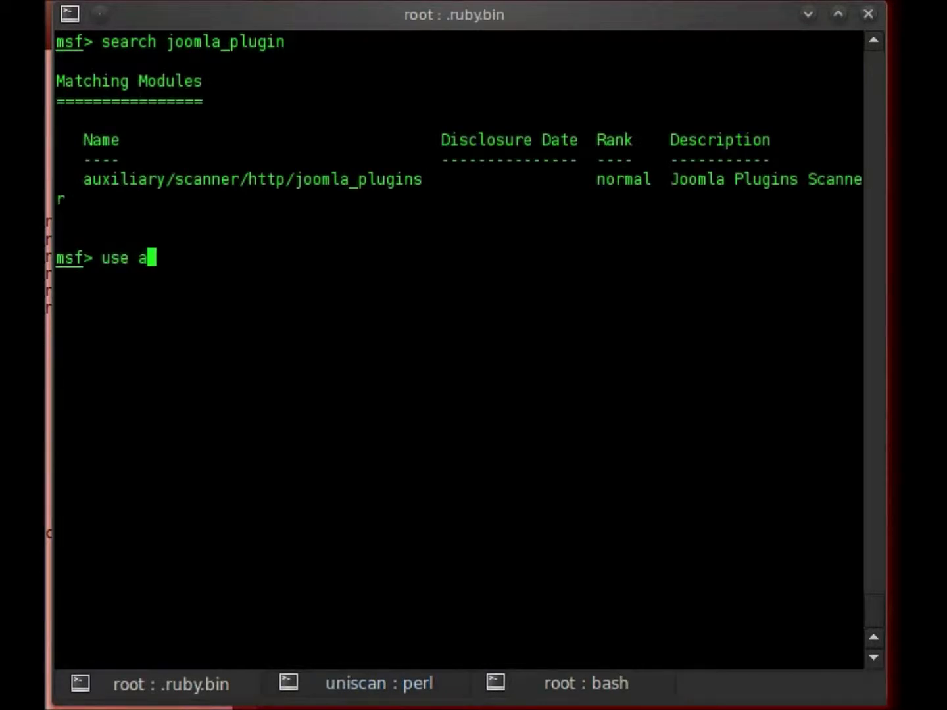
text(uxiliary)
text(scan)
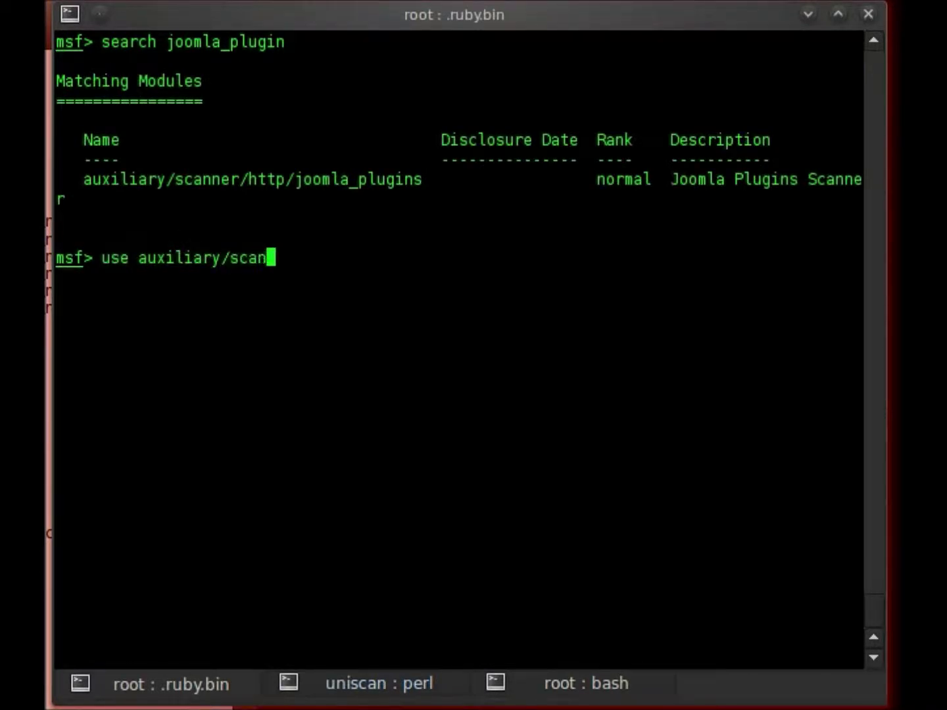
text(ner/http/)
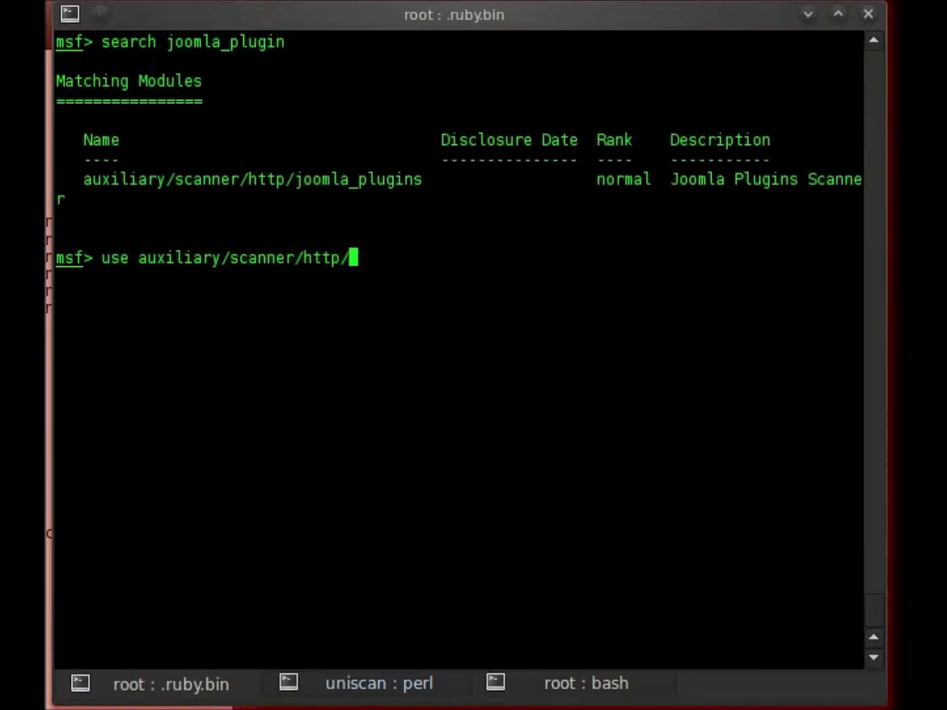
text(joomla)
text(pl)
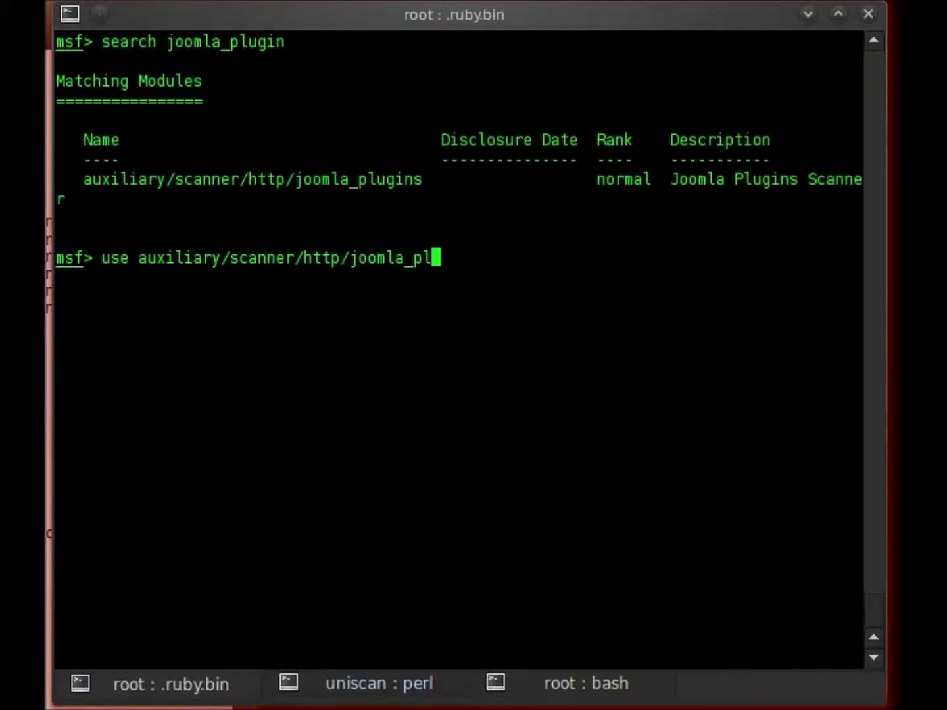
text(ugins)
text(info)
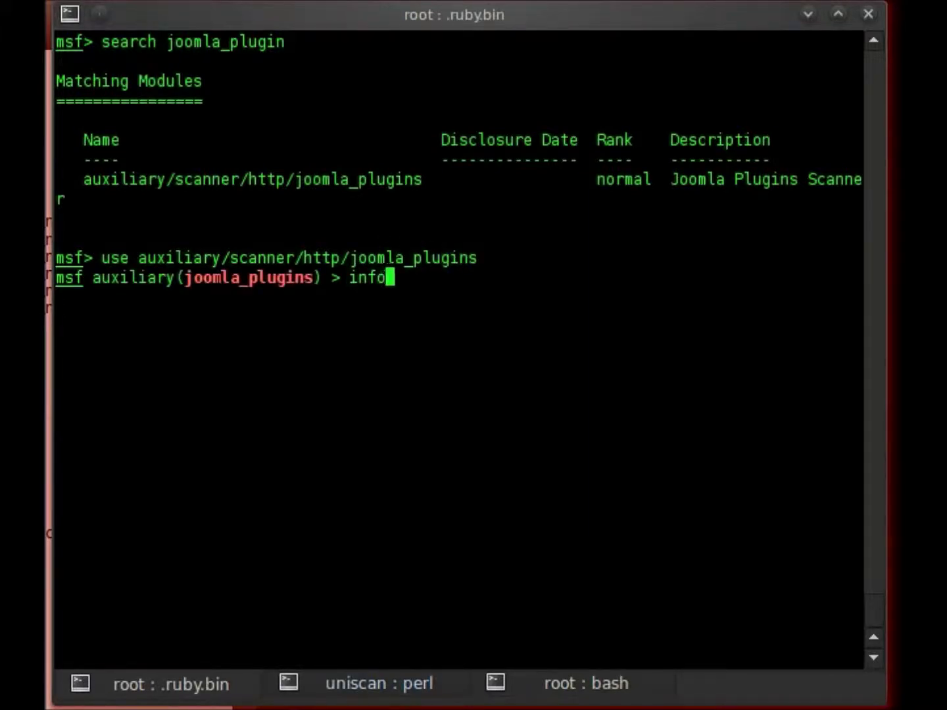
key(Return)
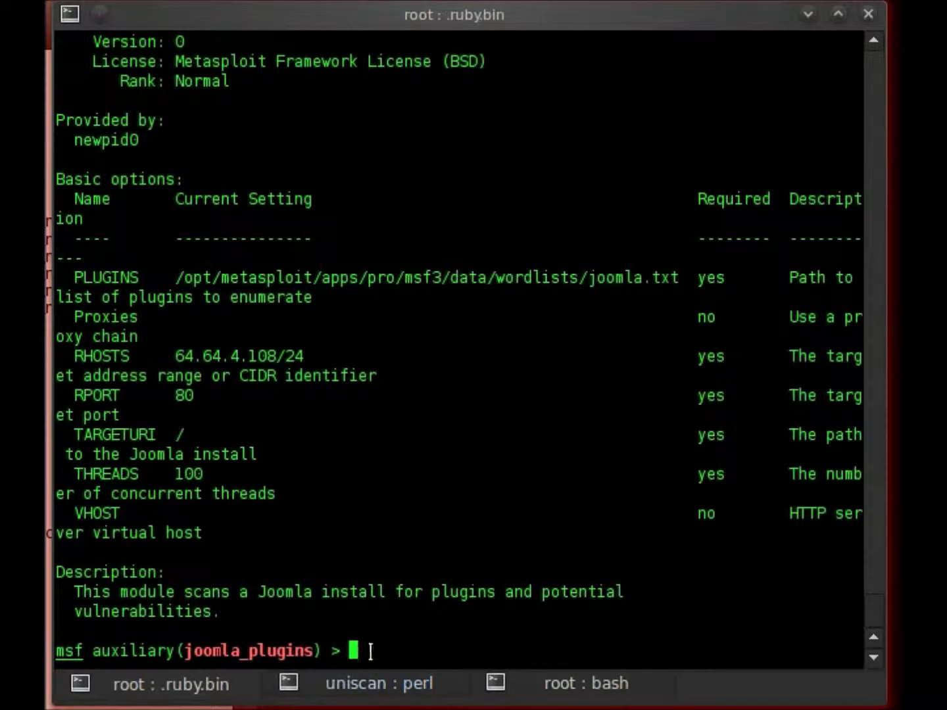
drag(370, 651, 342, 650)
click(247, 611)
drag(71, 592, 590, 616)
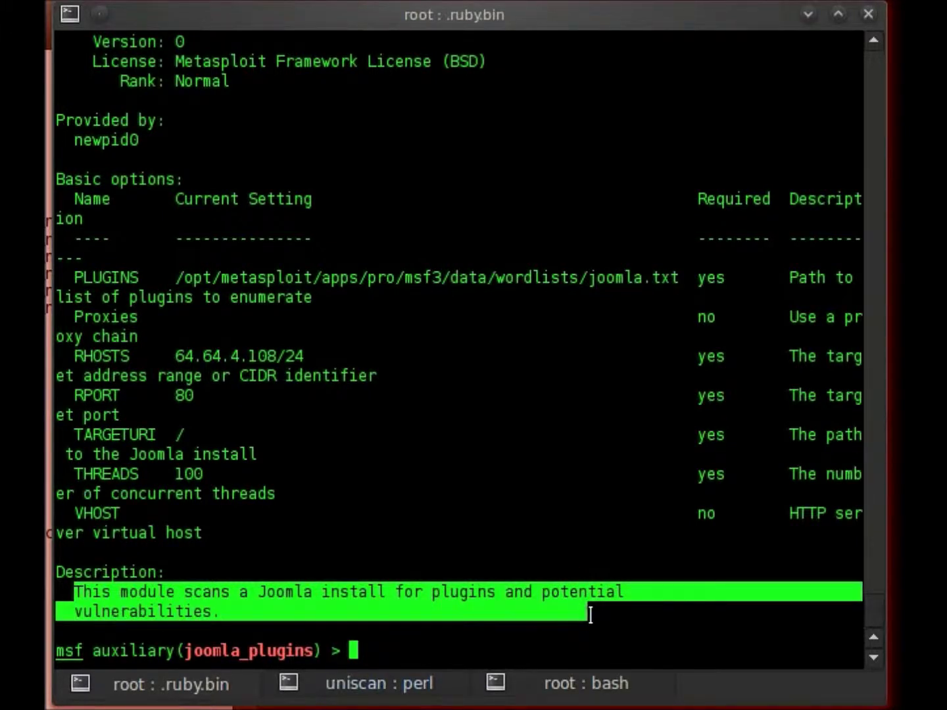
click(506, 617)
click(563, 682)
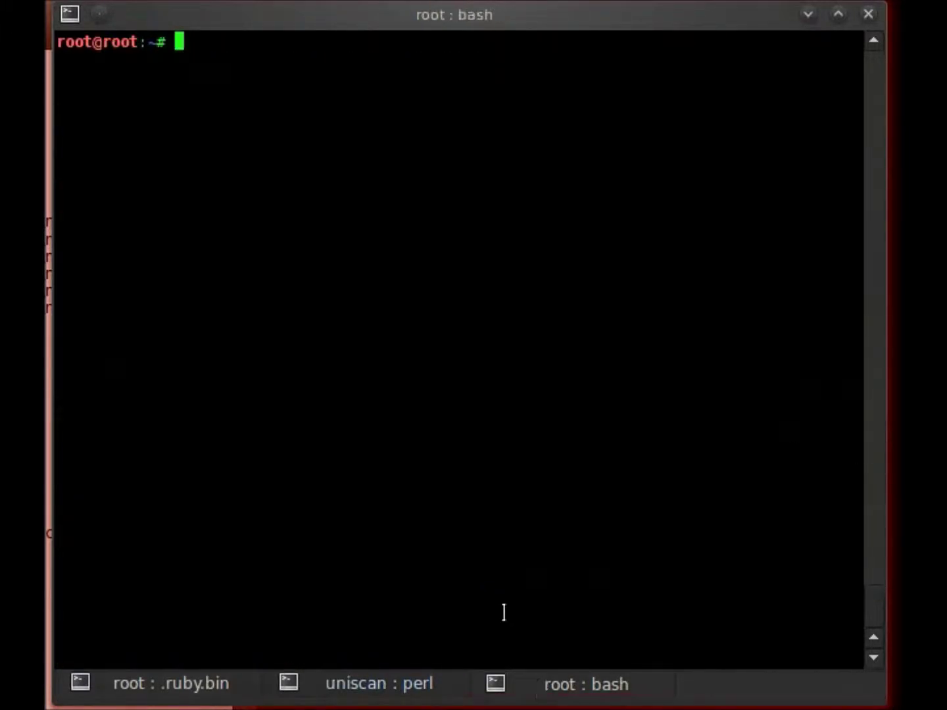
text(So it )
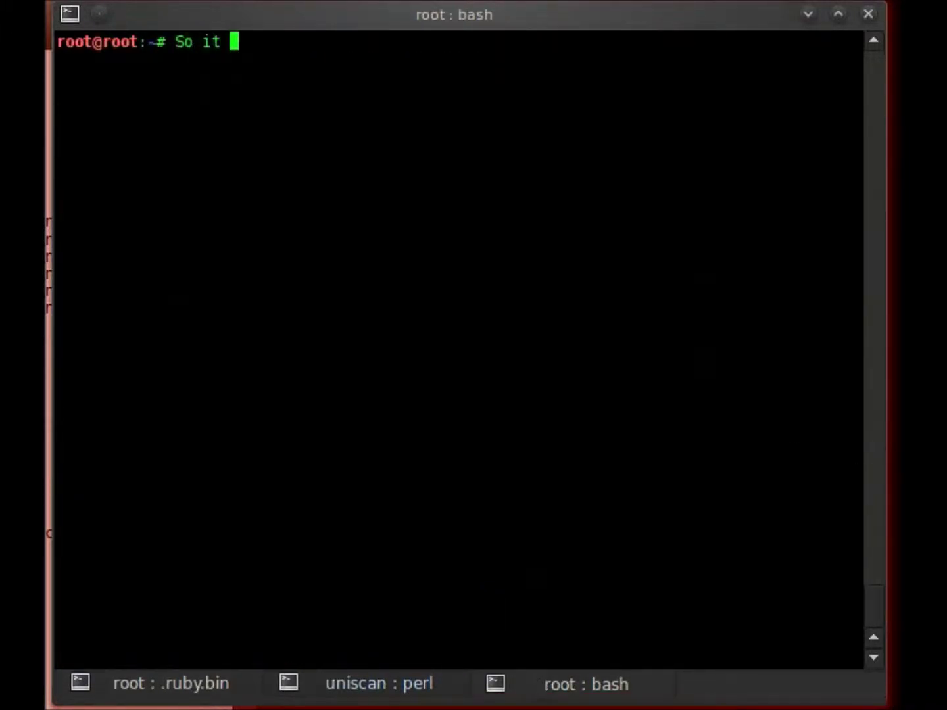
text(not only will inform )
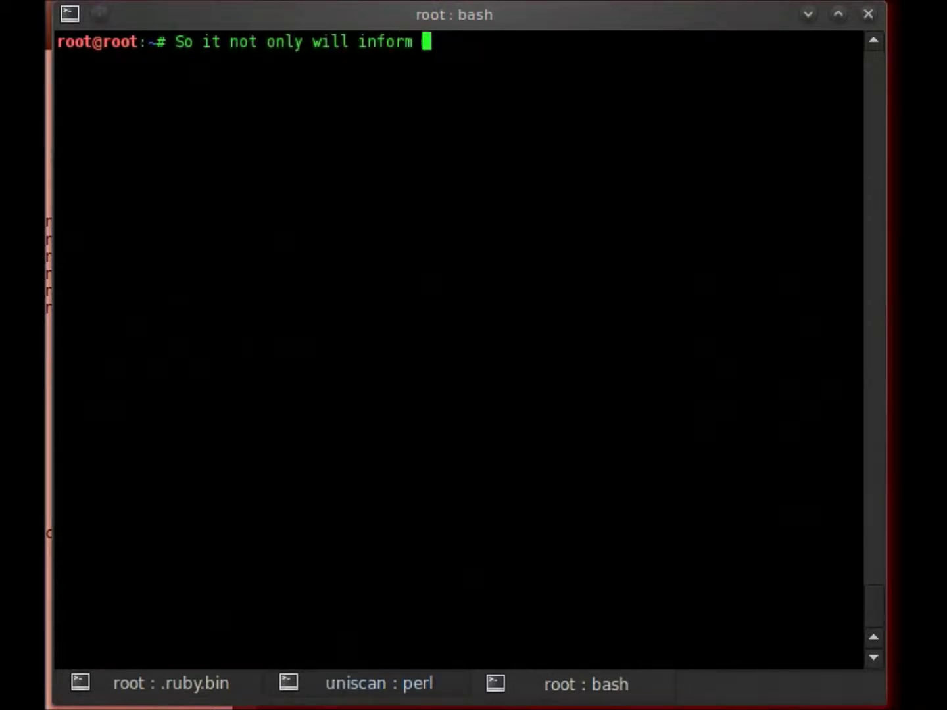
text(us of the ava)
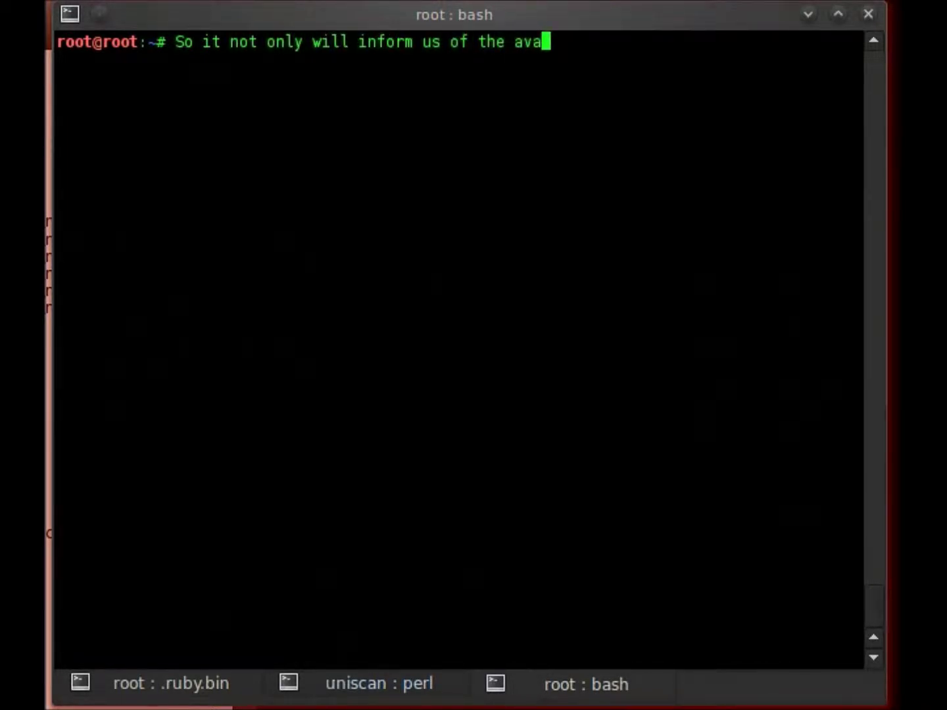
text(lable plugins)
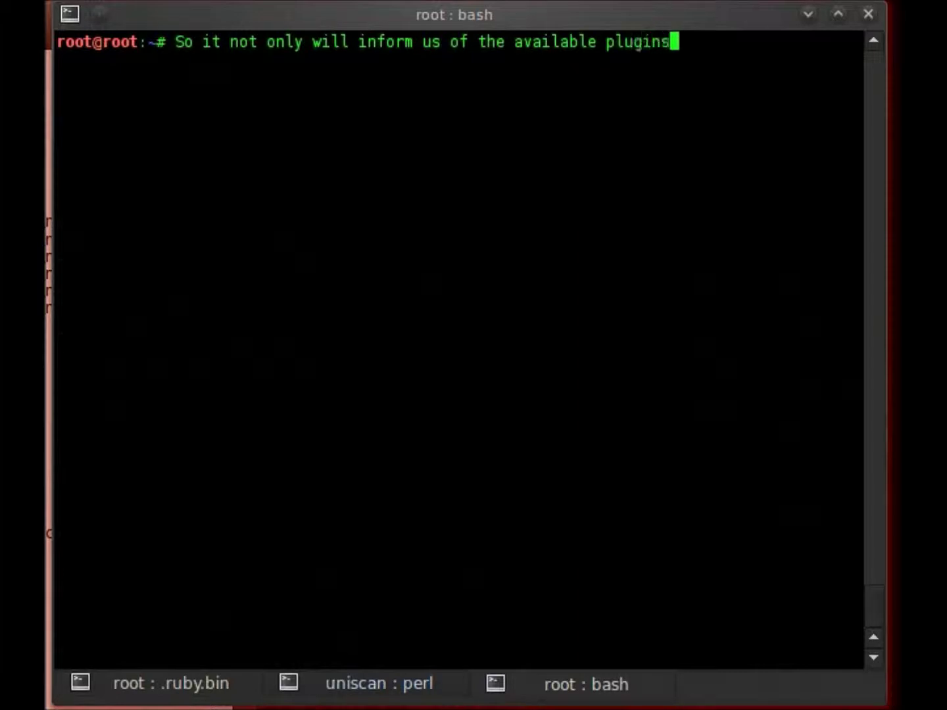
text( but it will also let )
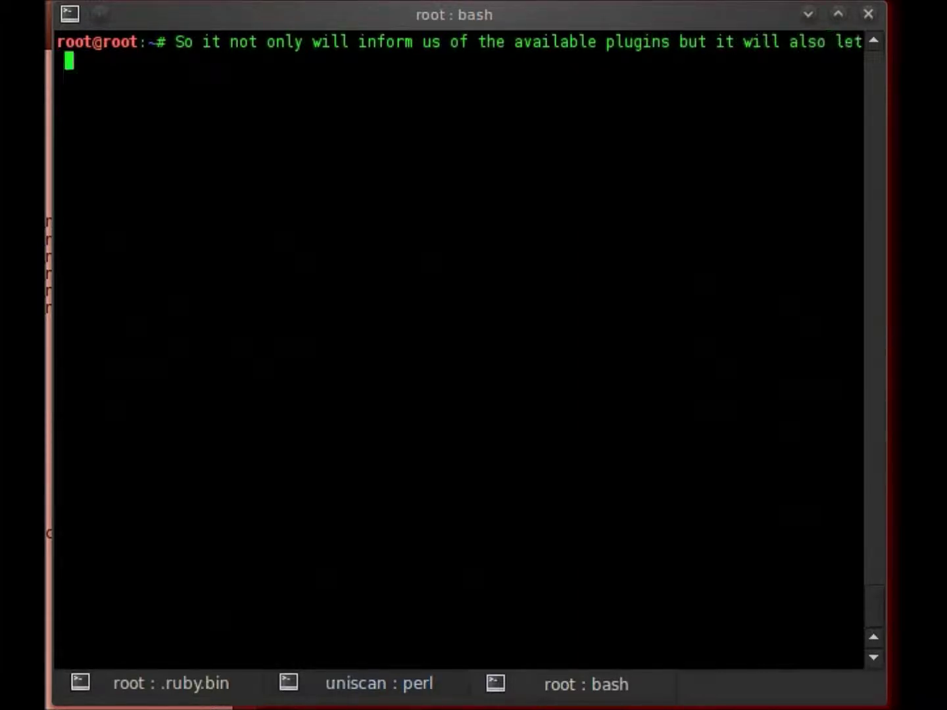
text(us know i)
text(f any)
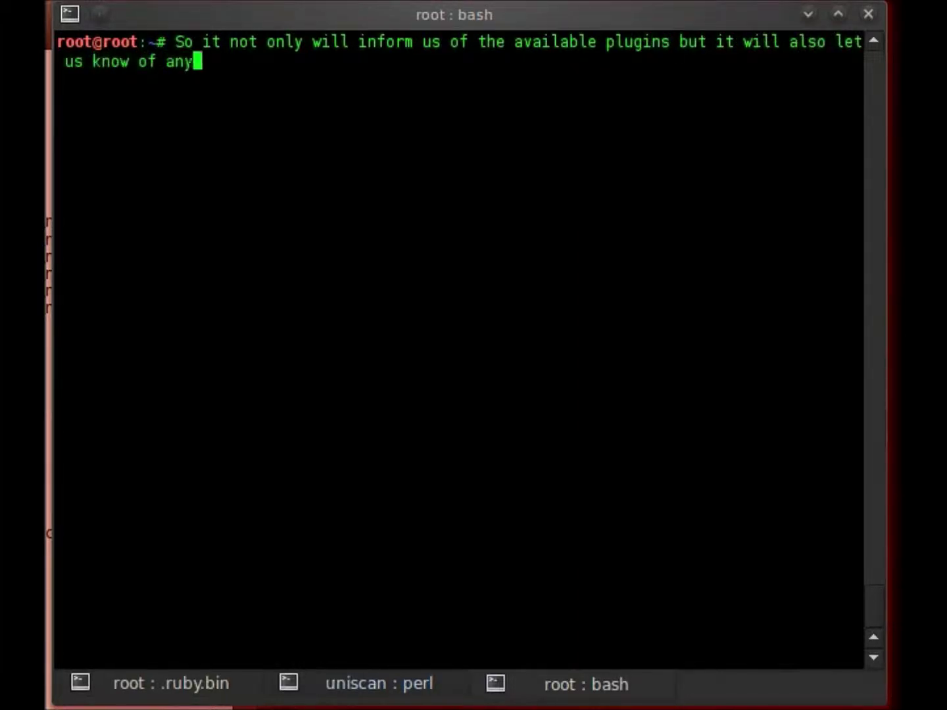
text( vulber)
key(BackSpace)
key(BackSpace)
key(BackSpace)
text(ner)
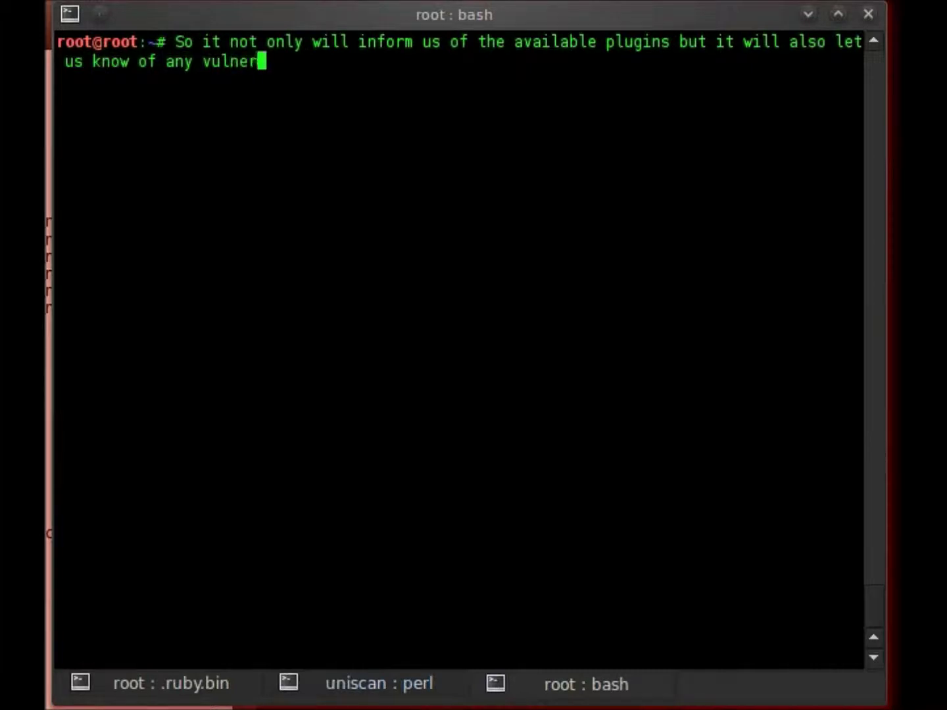
text(ability it )
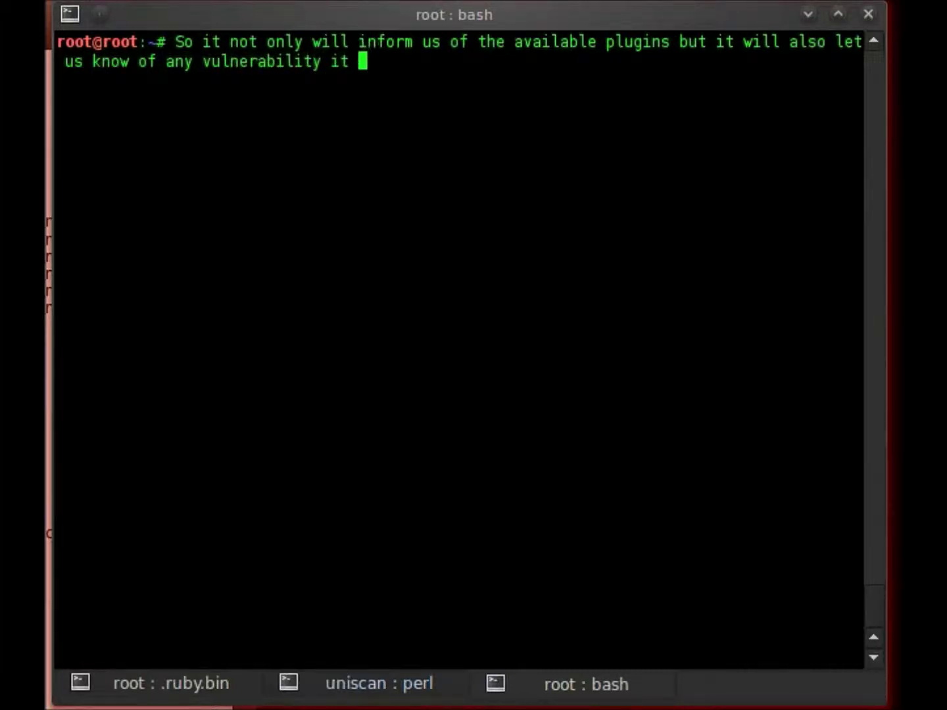
text(detects.)
key(Return)
key(ctrl+l)
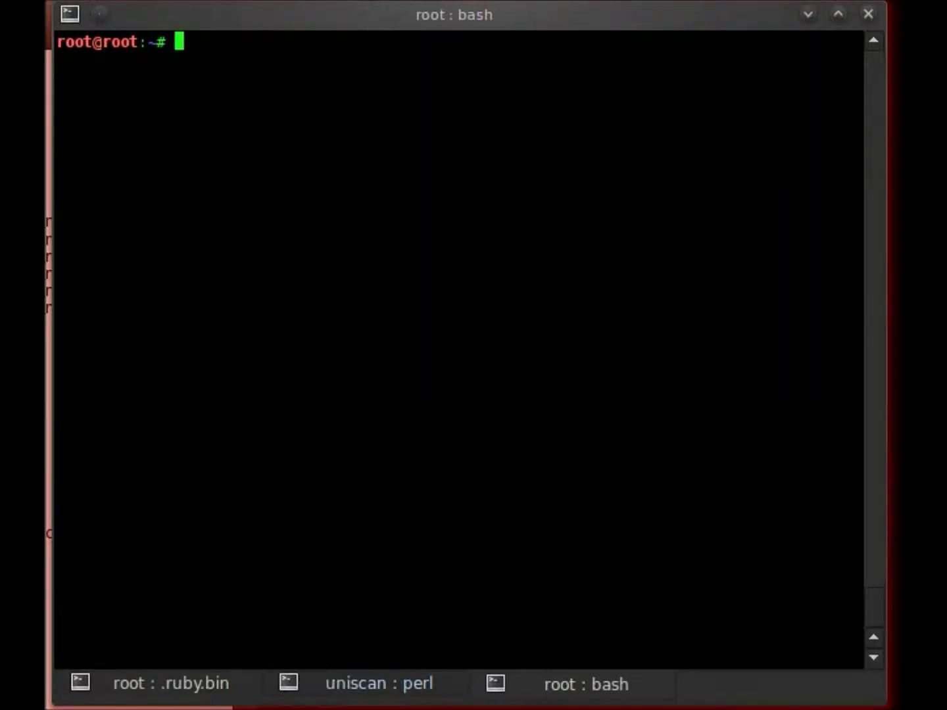
click(220, 694)
text(search)
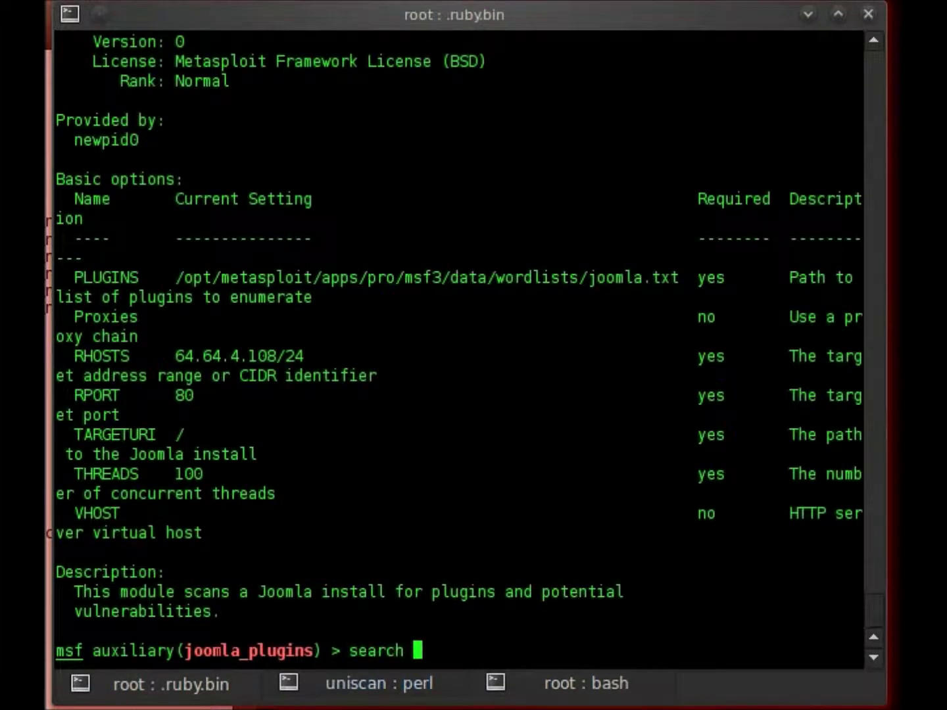
Erase the leftover search command at the msf prompt to make way for 'set RHOSTS'.
key(BackSpace)
key(BackSpace)
key(BackSpace)
text(set RHOSTS )
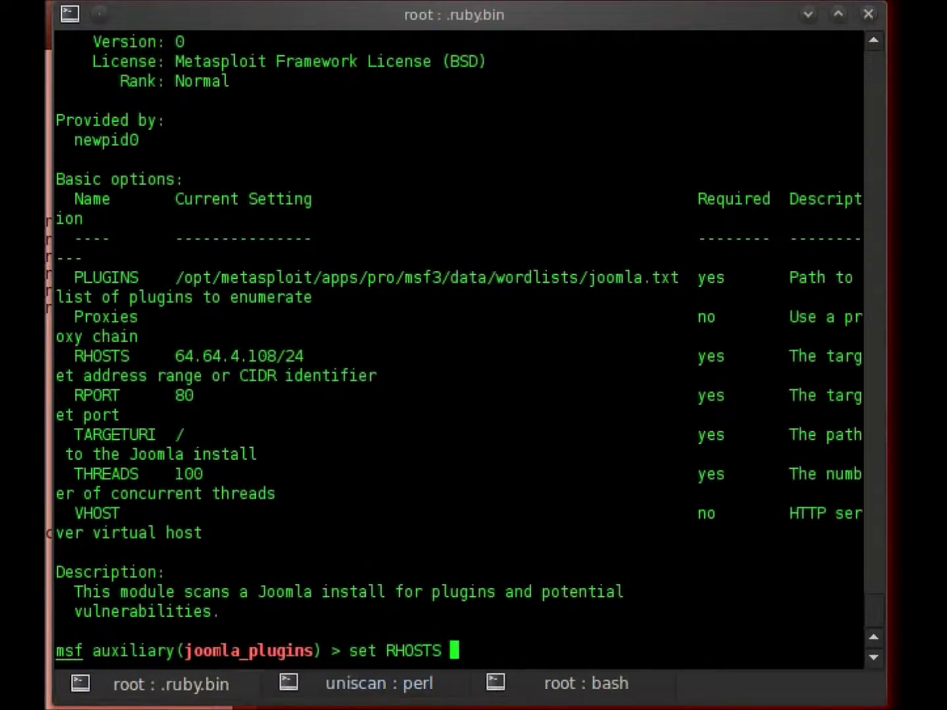
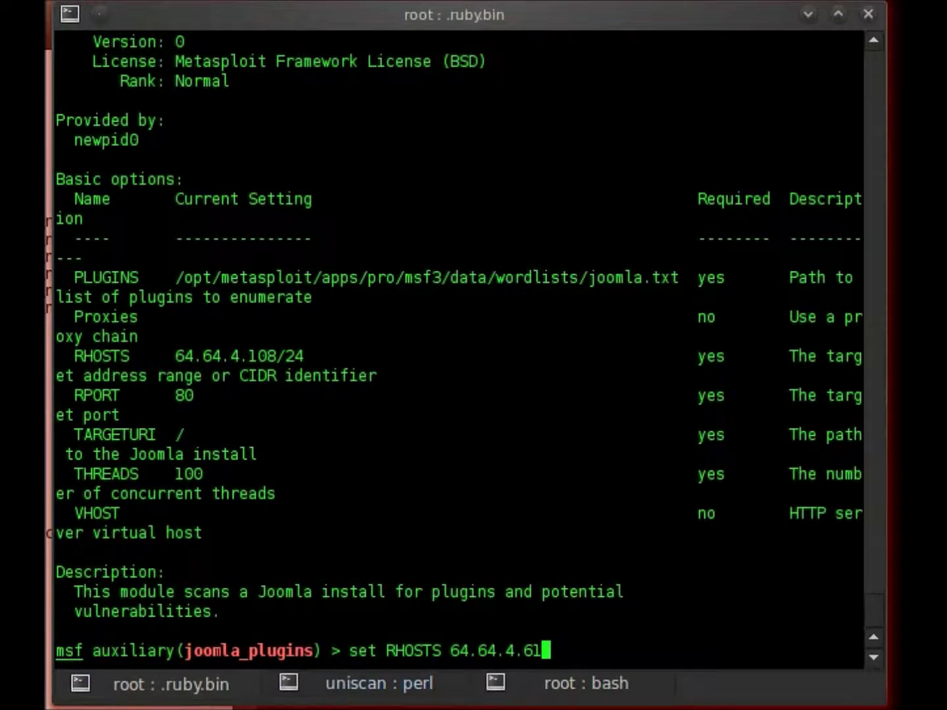
click(532, 684)
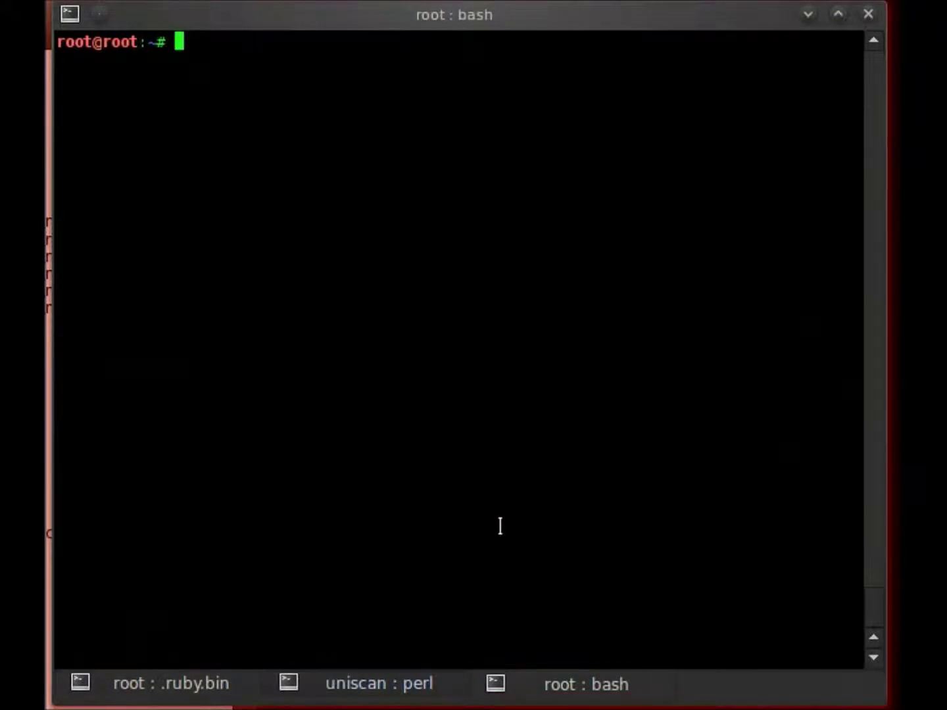
text(yOU CA)
key(BackSpace)
key(BackSpace)
key(BackSpace)
text(ou can choose t)
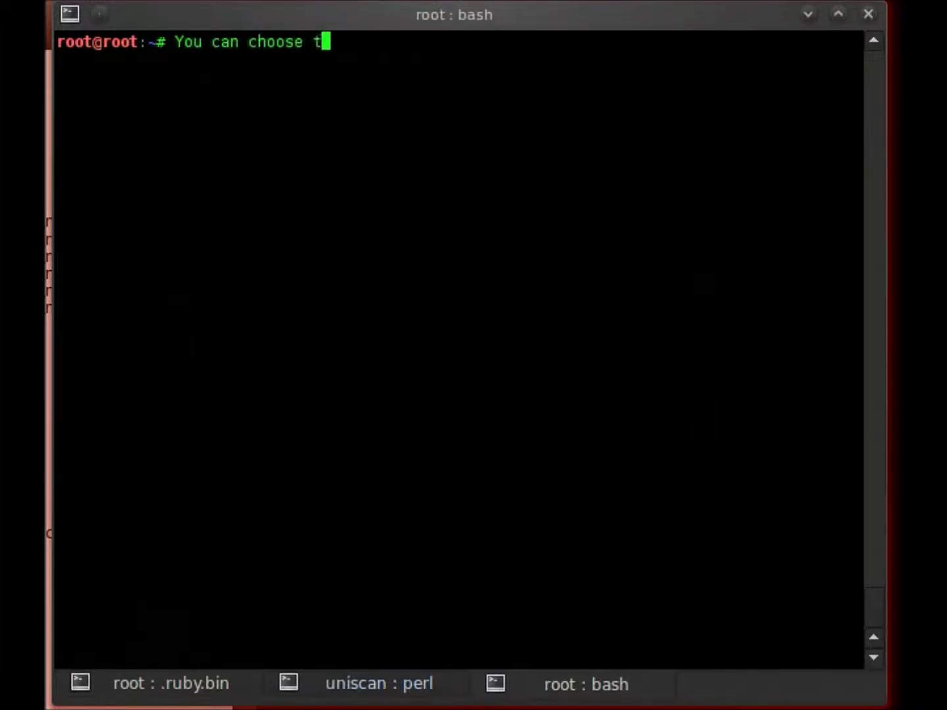
text(o scan a whole range )
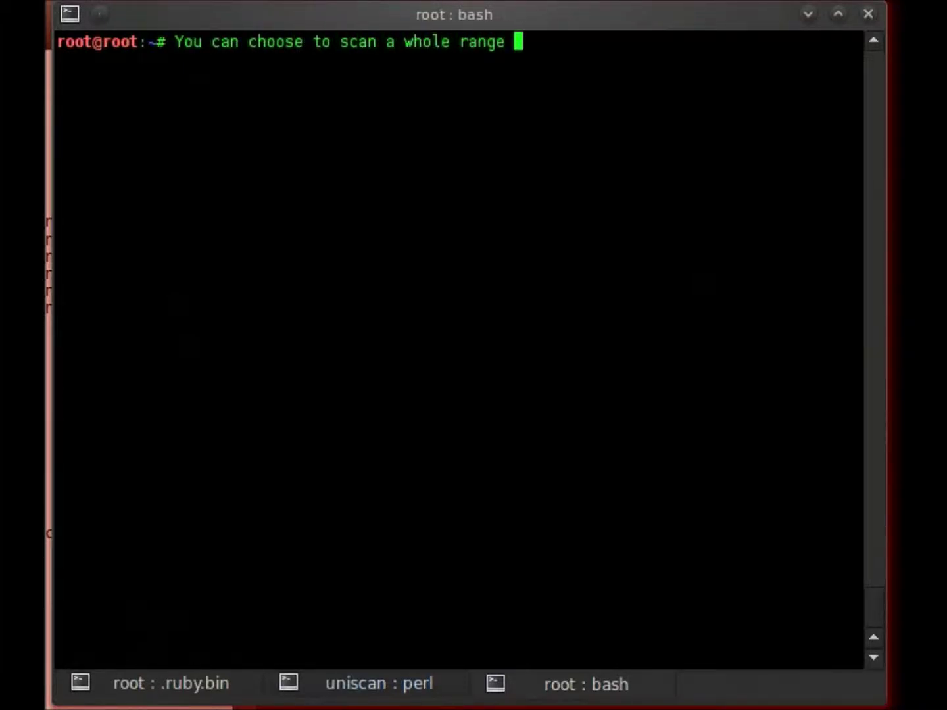
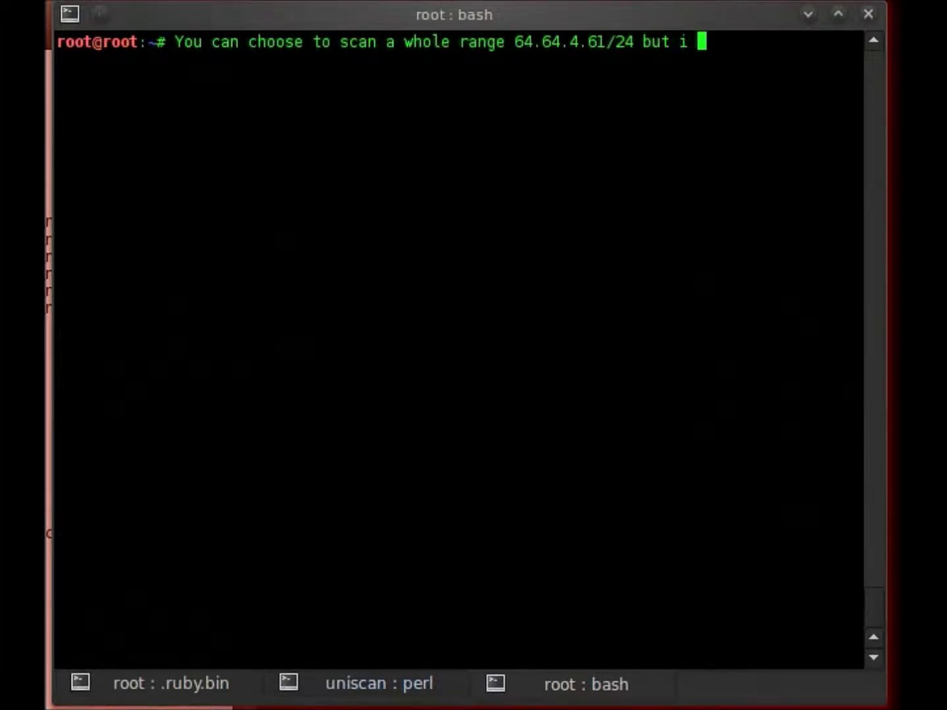
text(choose to jus)
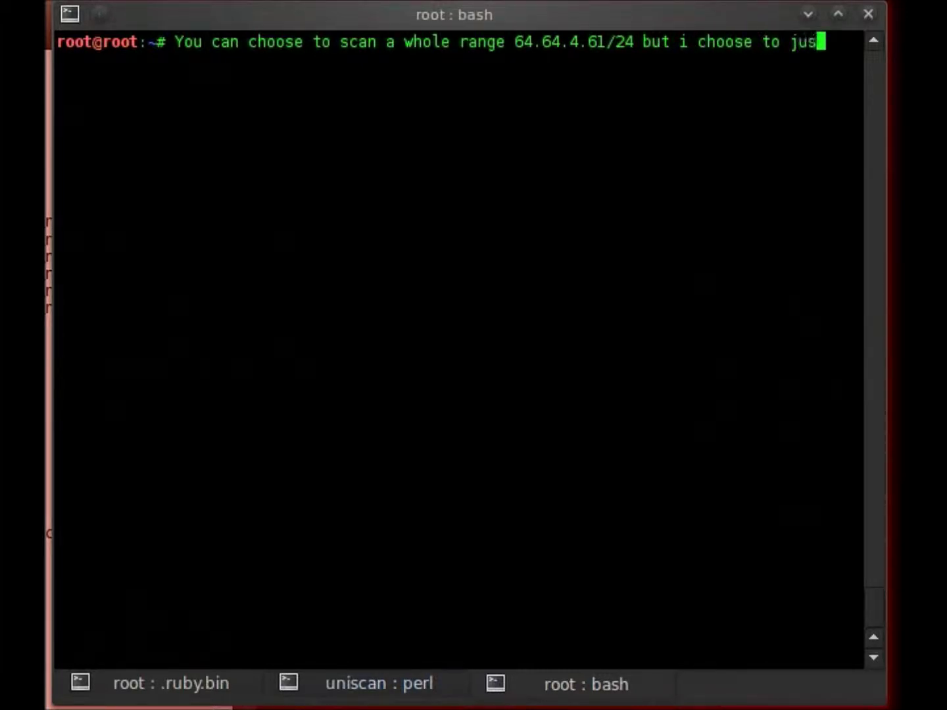
text(t kee)
key(BackSpace)
text(the )
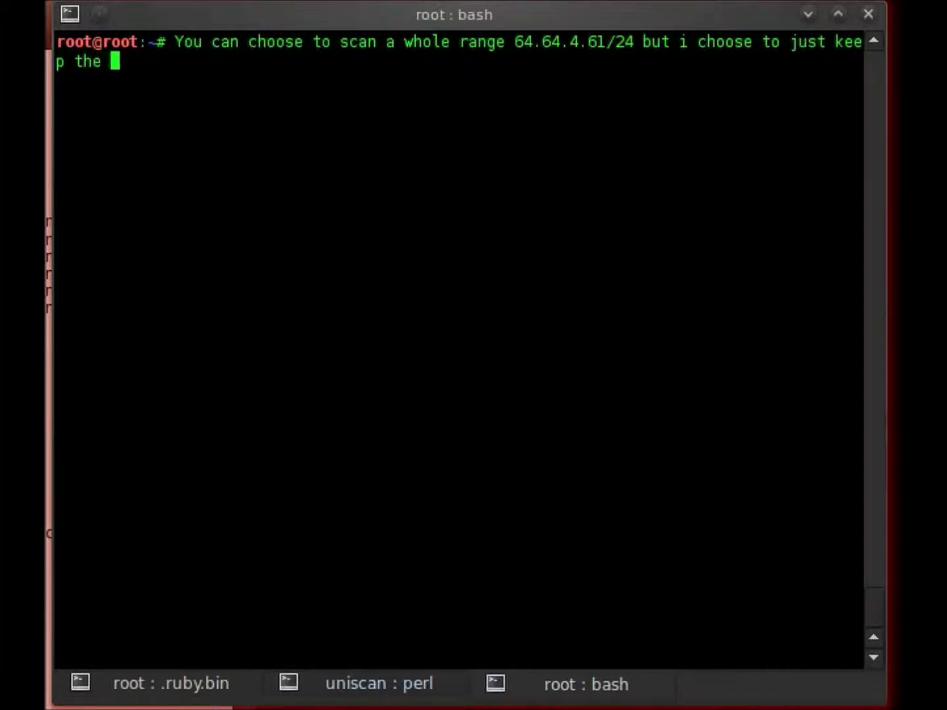
text(video shorter by do)
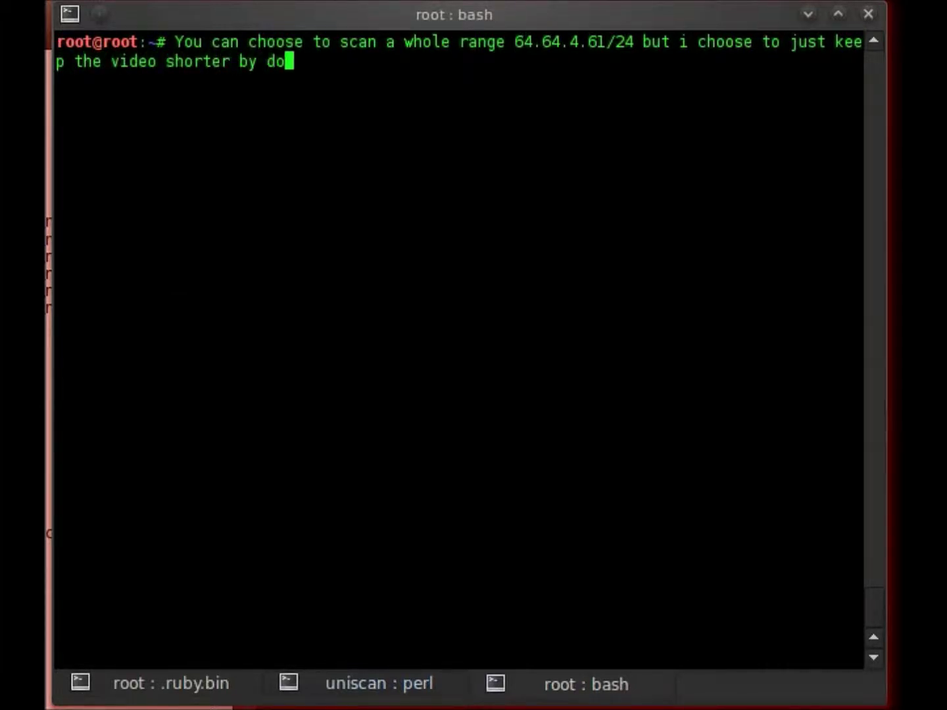
text(ing)
key(BackSpace)
key(BackSpace)
key(BackSpace)
text(scann)
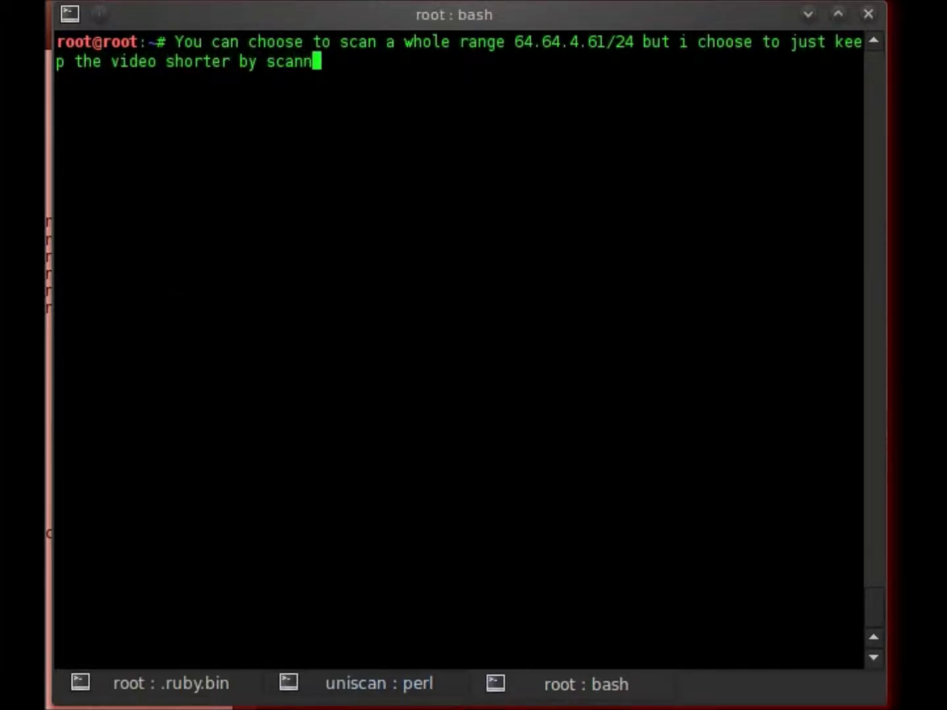
text(ing one target.)
key(Return)
text(cl)
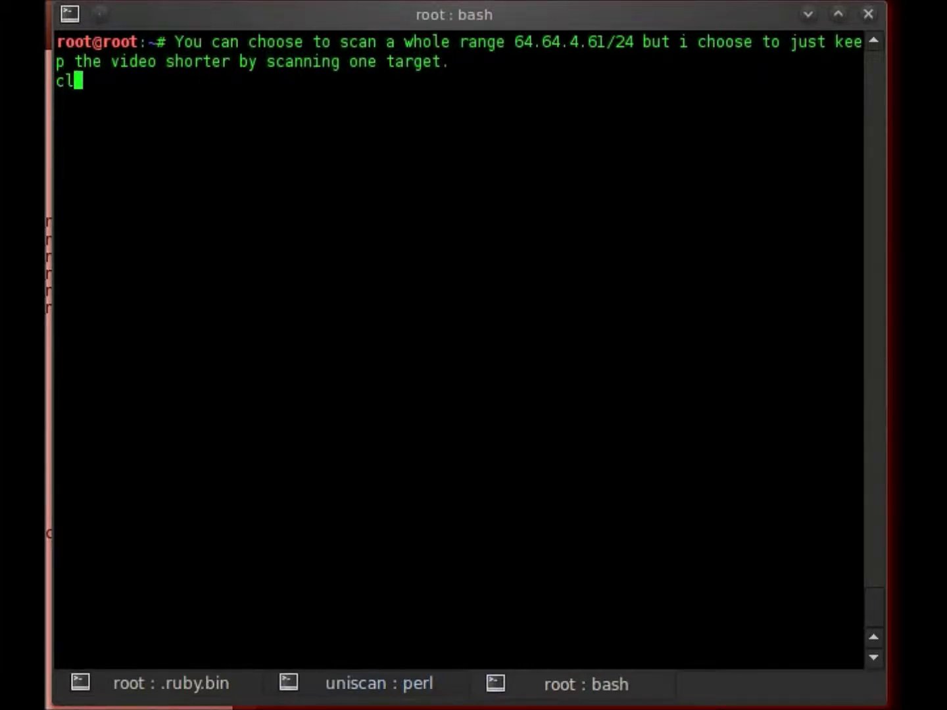
text(ear)
key(Return)
click(251, 687)
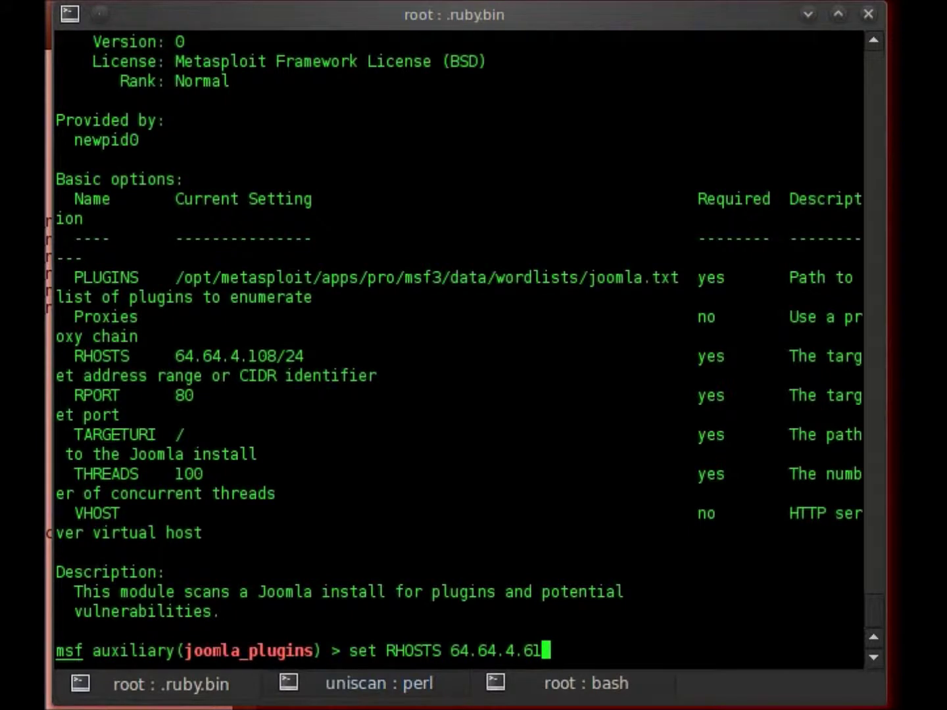
key(Return)
text(set thr)
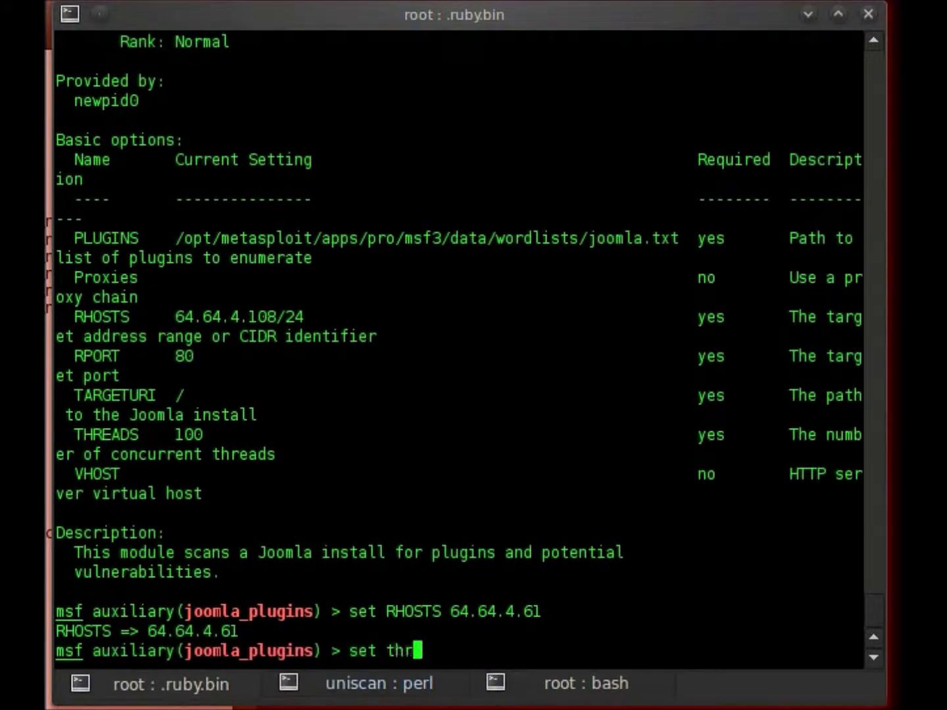
text(eads 100)
key(Return)
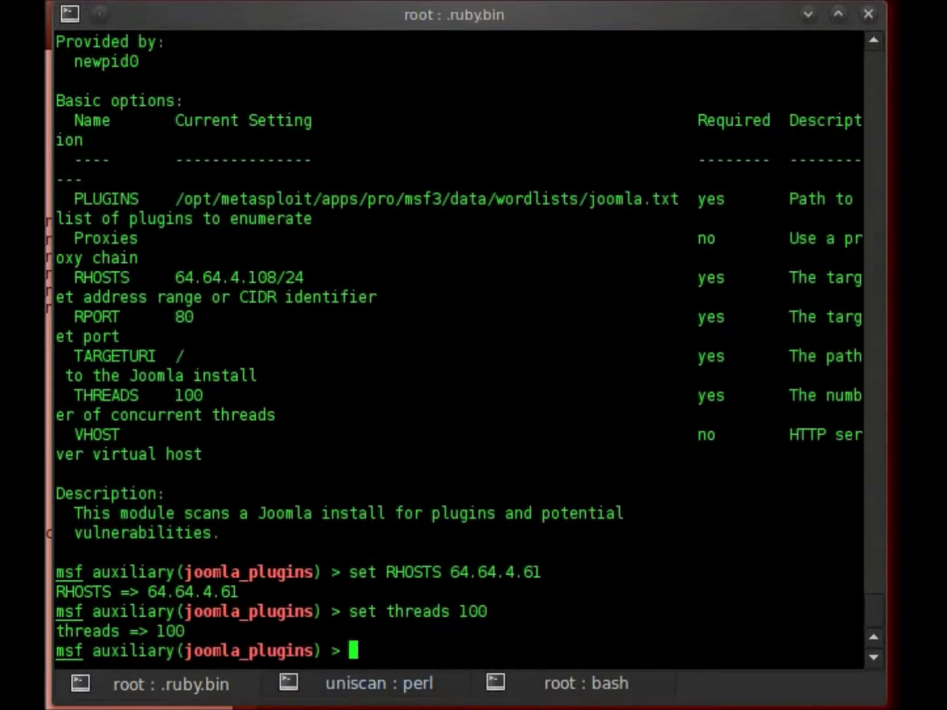
drag(223, 360, 55, 360)
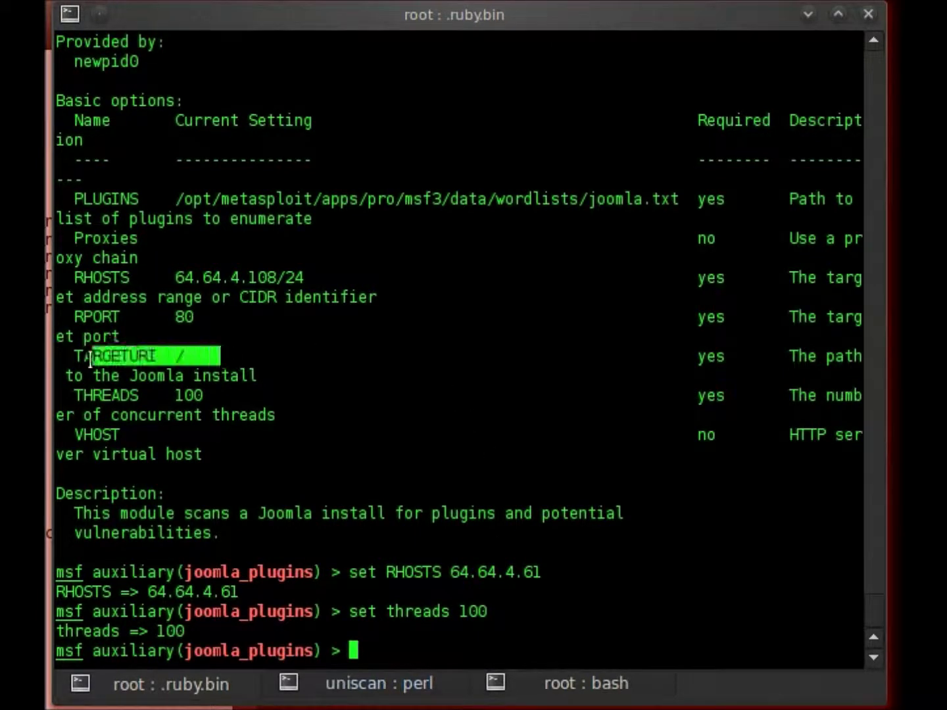
text(i am go)
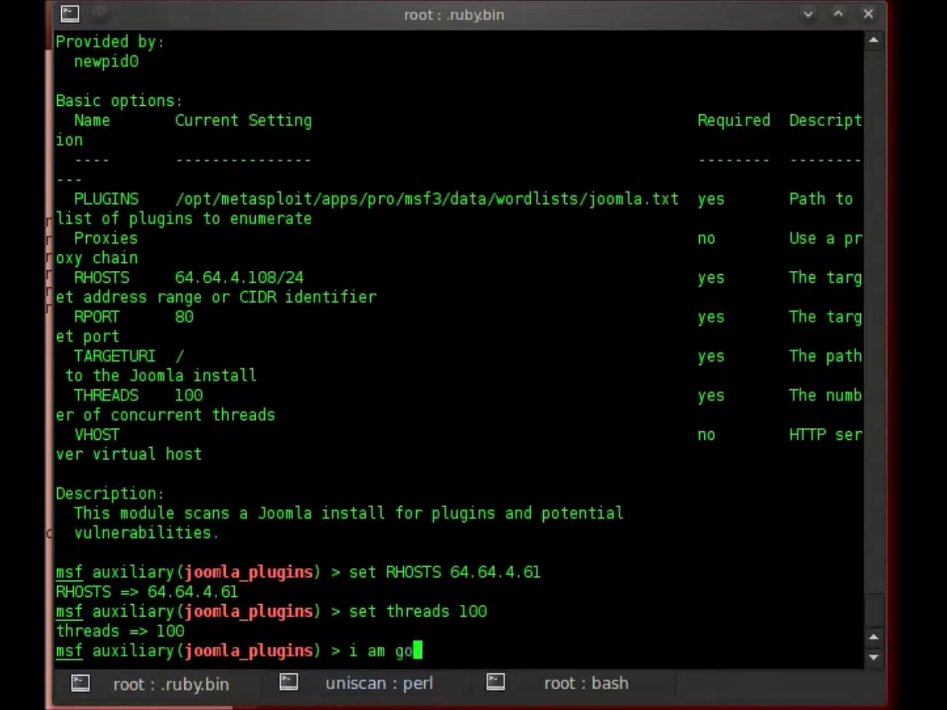
text(ing to el)
Erase the typed note and launch the Joomla plugin scan with run.
key(BackSpace)
key(BackSpace)
text(leave th)
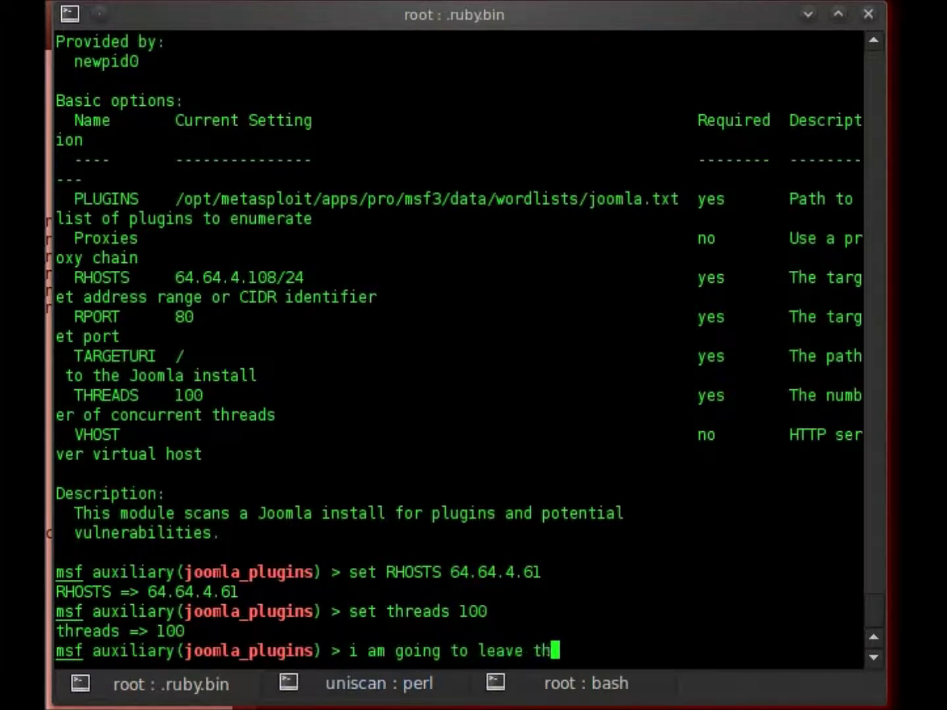
text(at as the root fo)
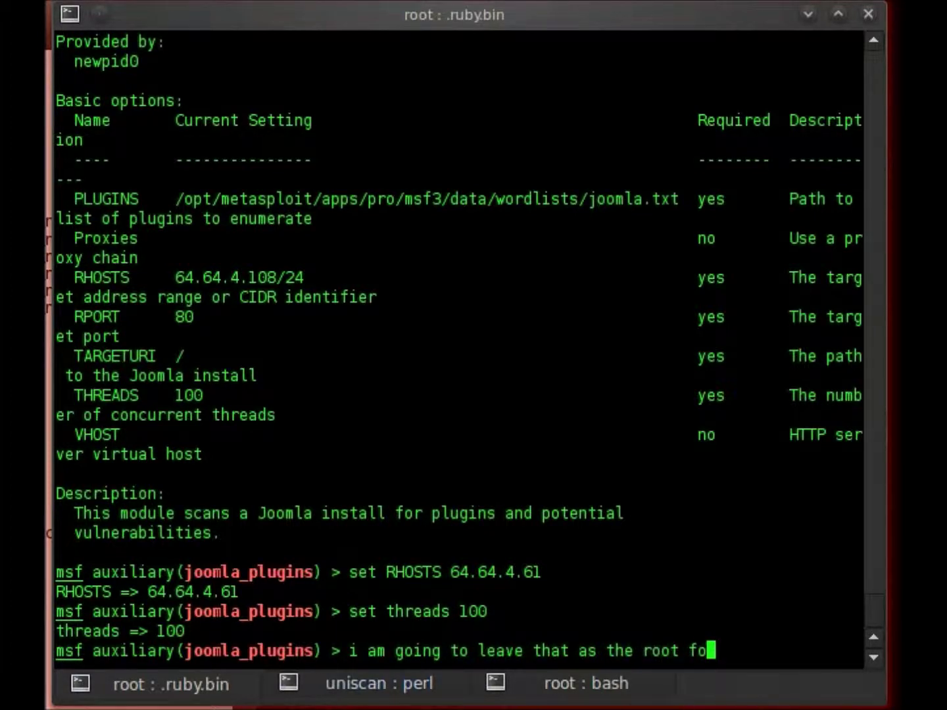
text(lder)
key(BackSpace)
key(BackSpace)
key(BackSpace)
key(BackSpace)
key(BackSpace)
key(BackSpace)
key(BackSpace)
key(BackSpace)
key(BackSpace)
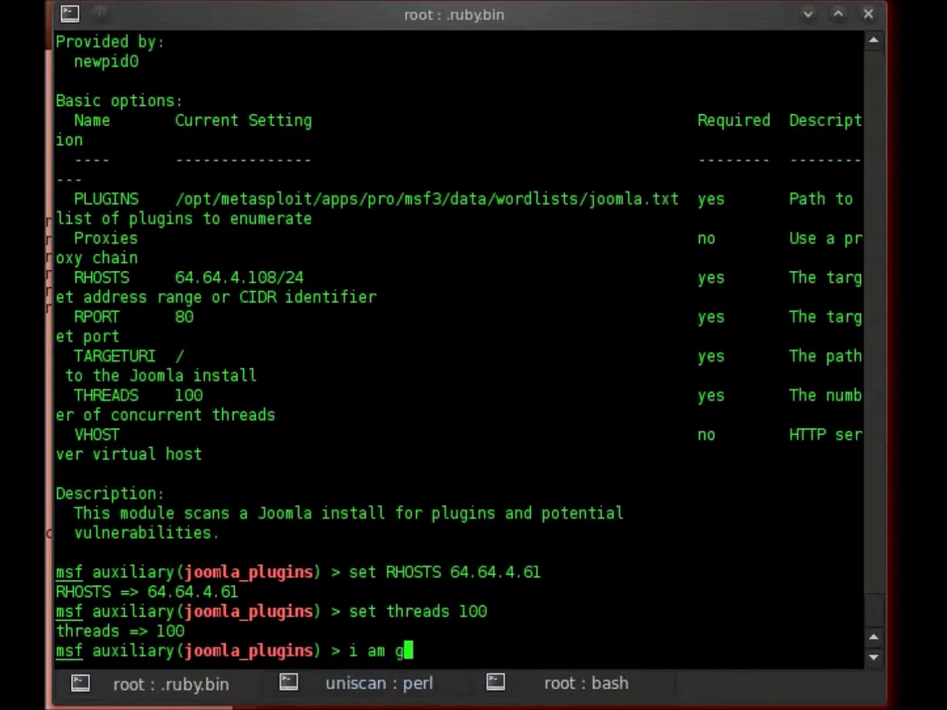
key(BackSpace)
key(BackSpace)
key(BackSpace)
text(run)
key(Return)
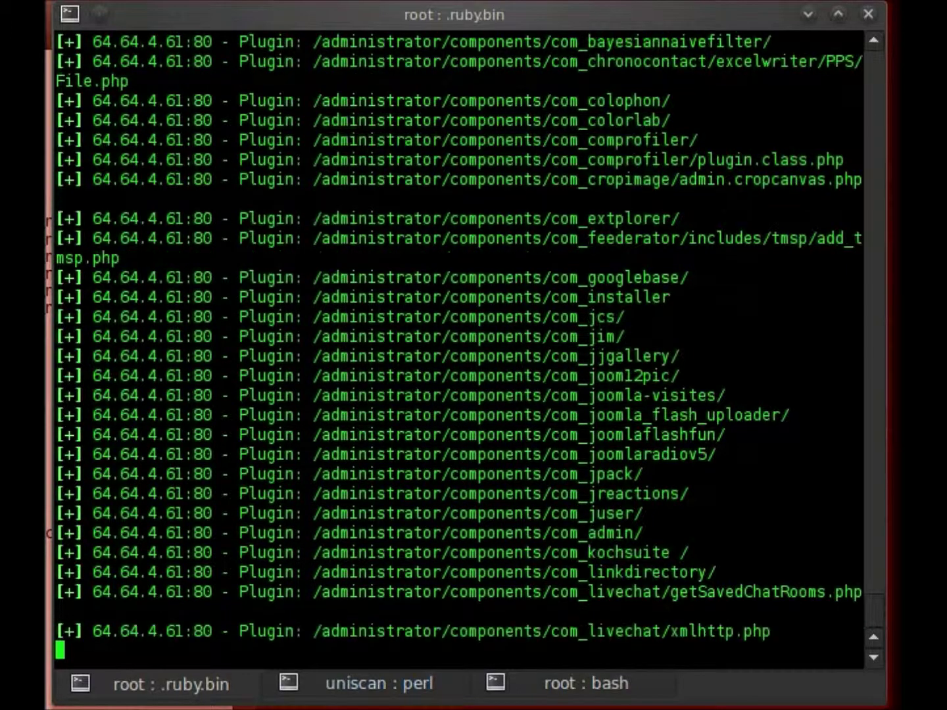
click(561, 686)
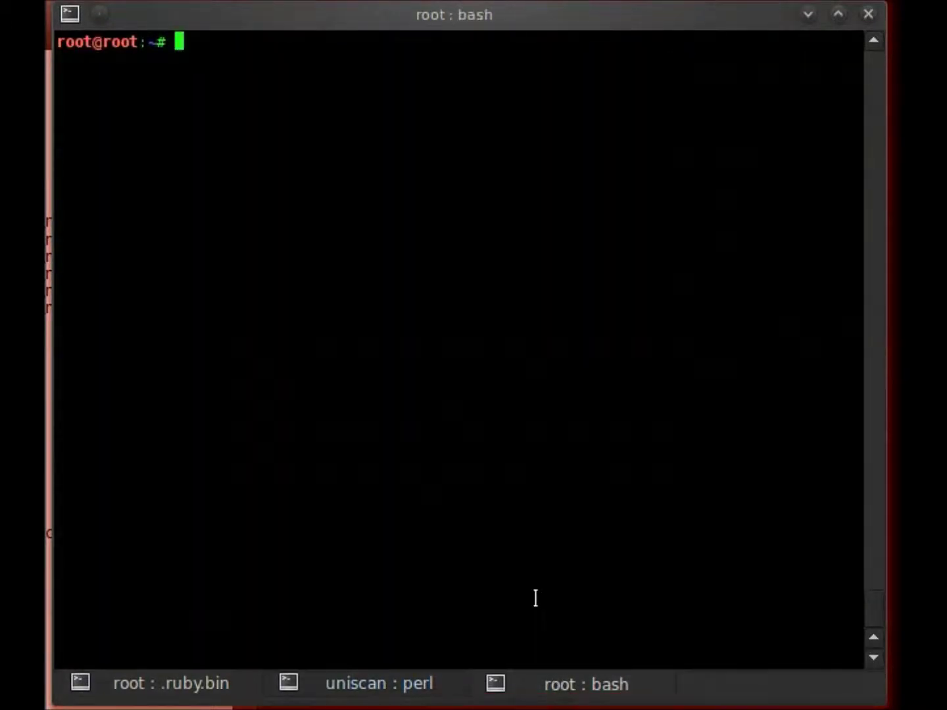
text(Wile it)
Note in bash that the tested plugins come from Metasploit's default wordlist, then clear.
key(BackSpace)
key(BackSpace)
key(BackSpace)
text(While it s)
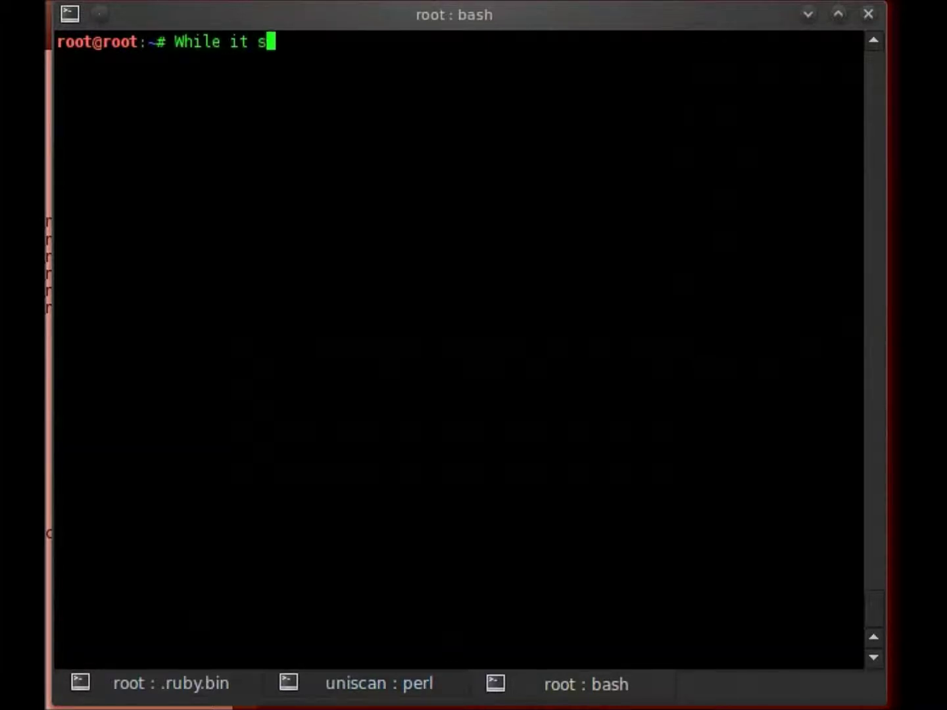
text(fa)
key(BackSpace)
key(BackSpace)
text(cans let me )
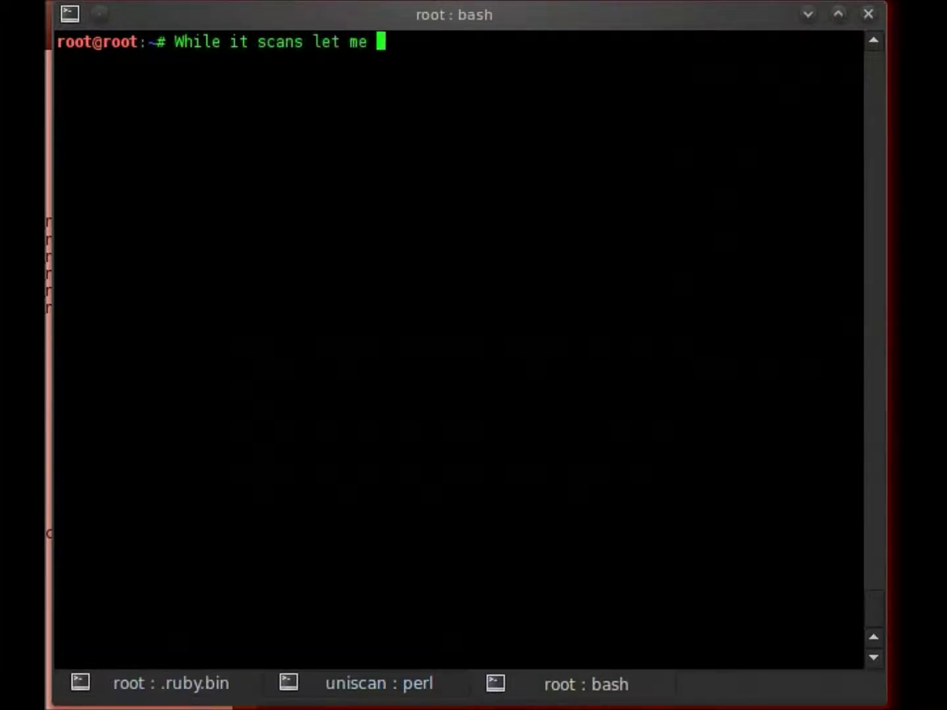
text(e)
text(xplain something i miss)
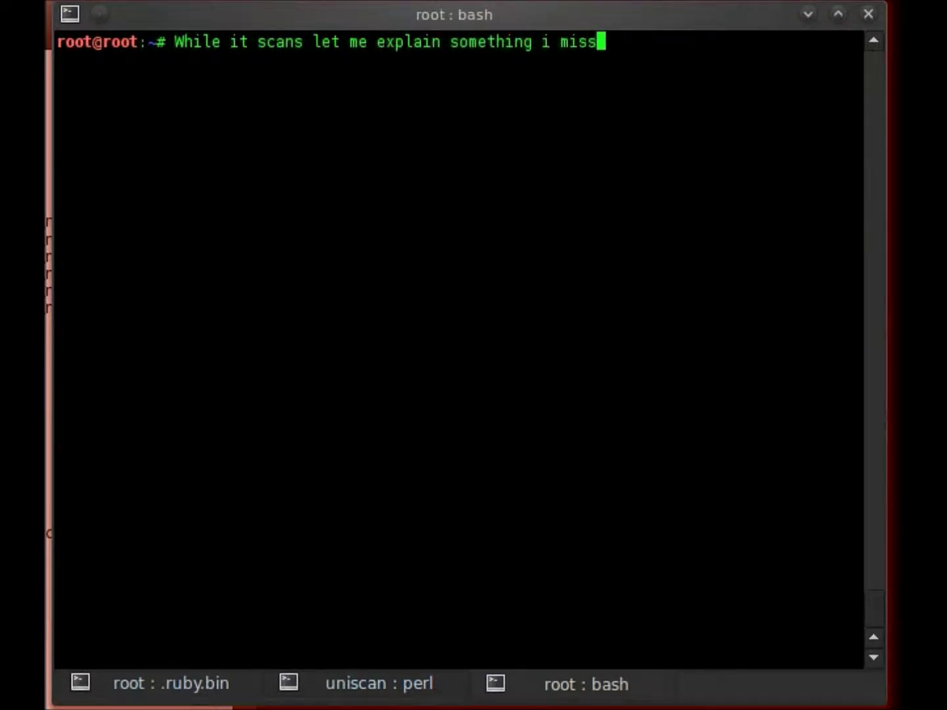
text(ed out....all t)
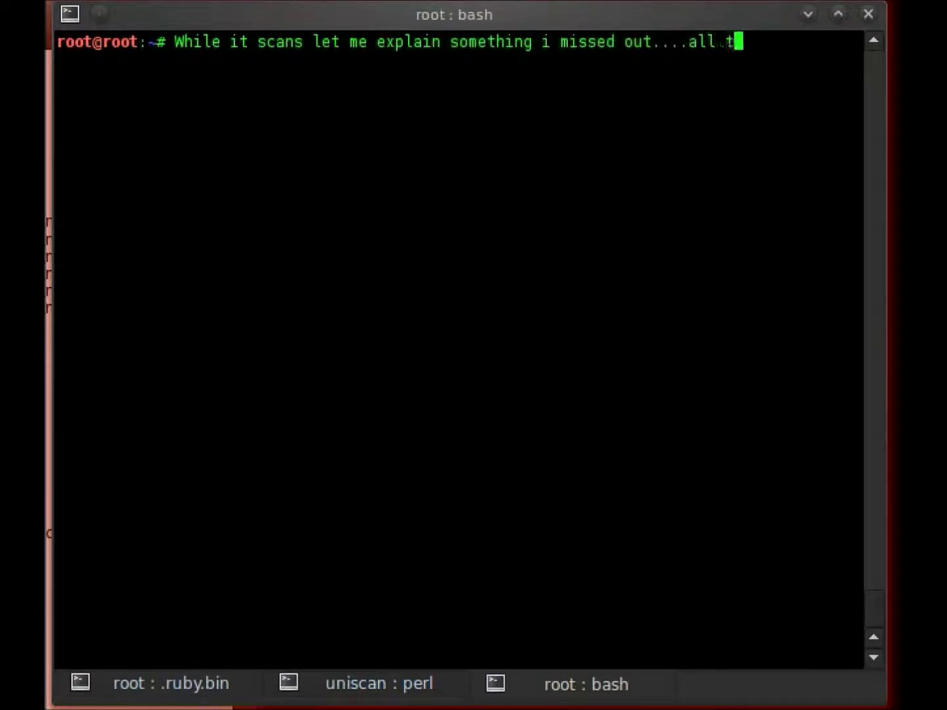
text(he plugs ar)
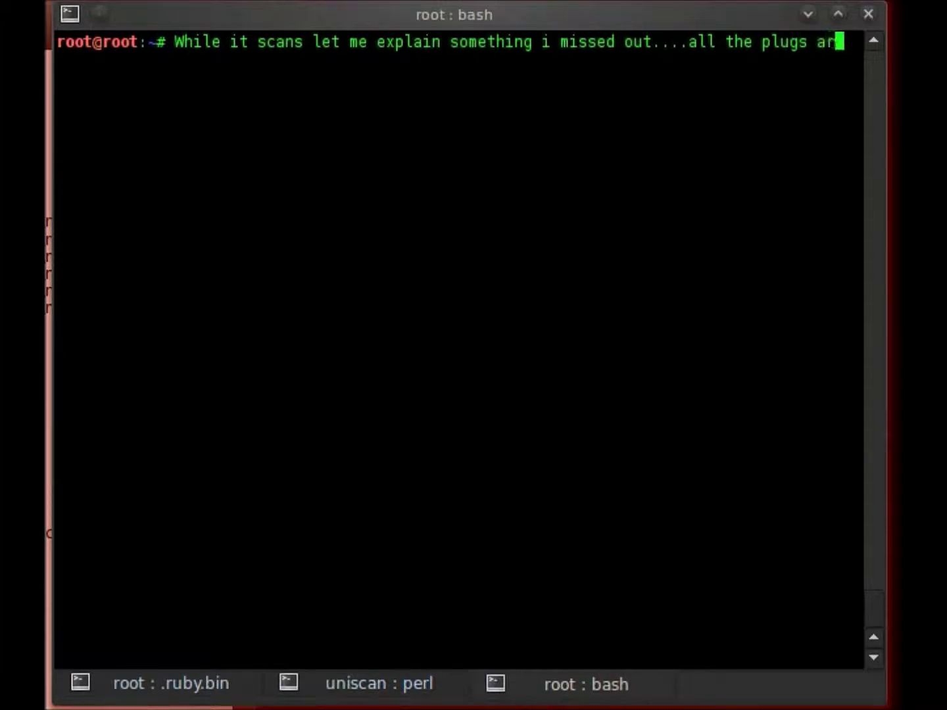
key(BackSpace)
key(BackSpace)
key(BackSpace)
text(ins that are )
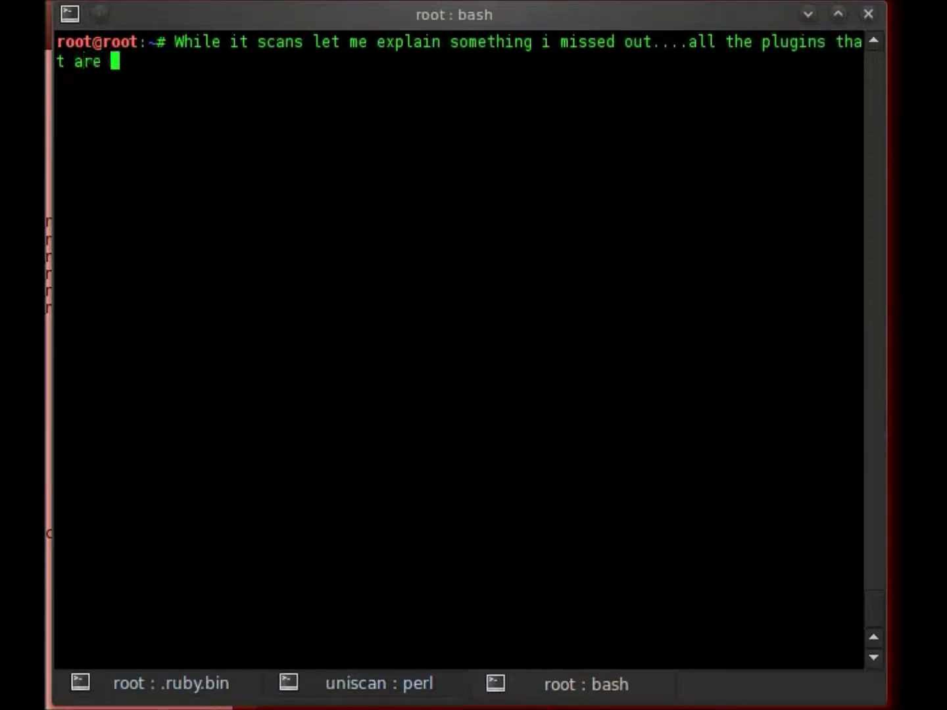
text(used to test again)
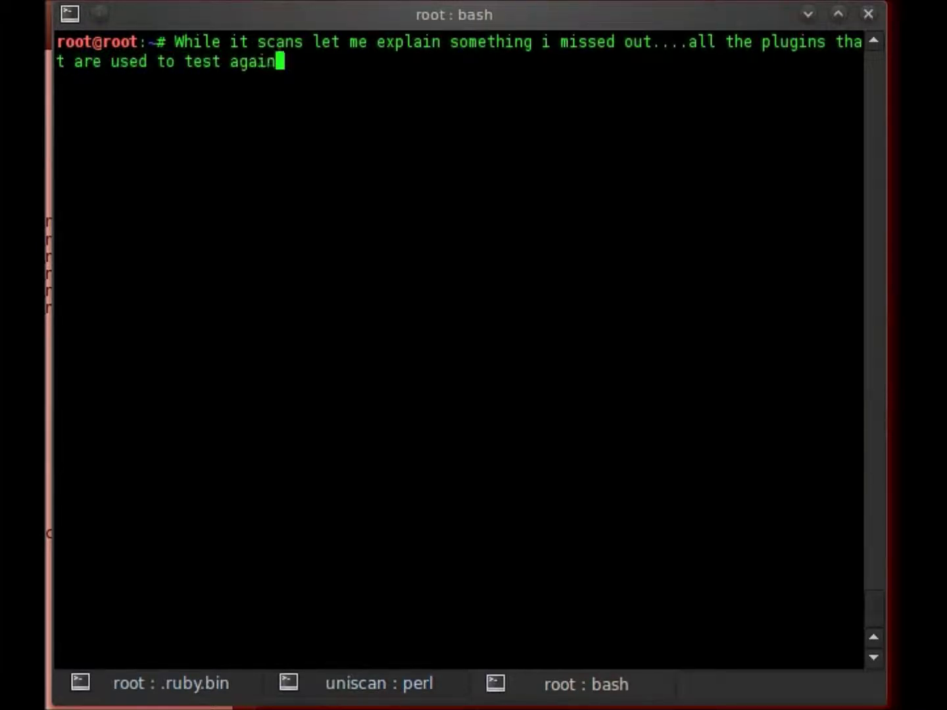
text(st are f)
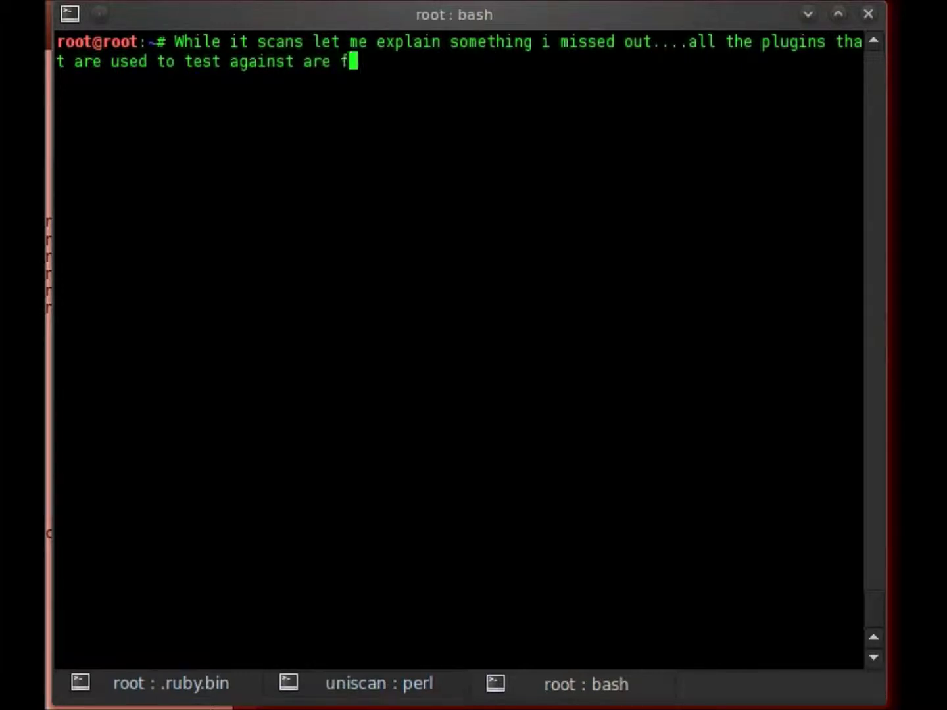
text(rom the defa)
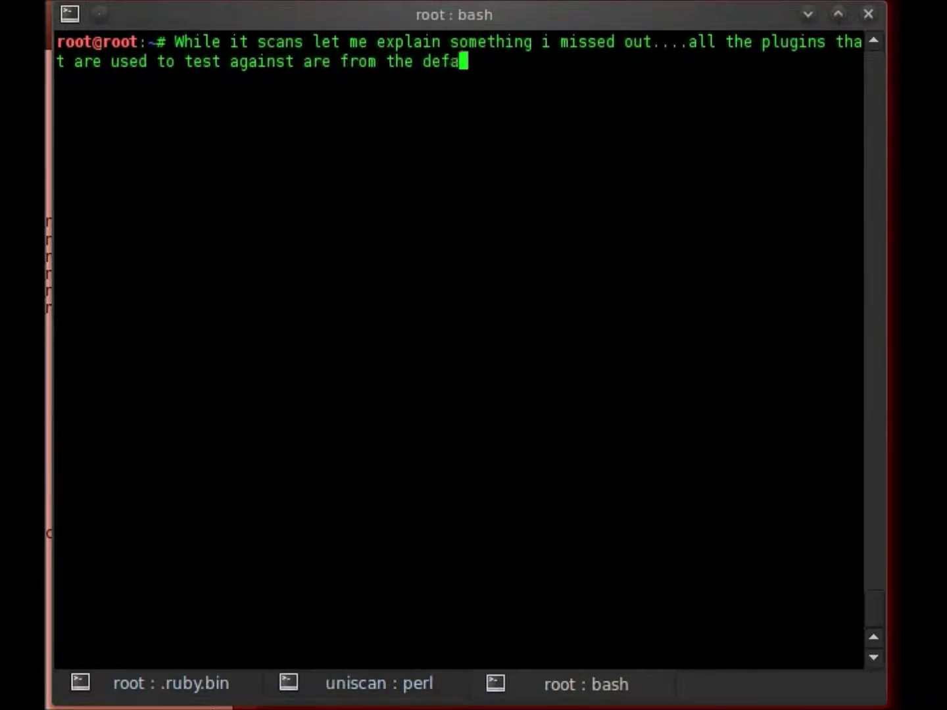
text(ult wordlist )
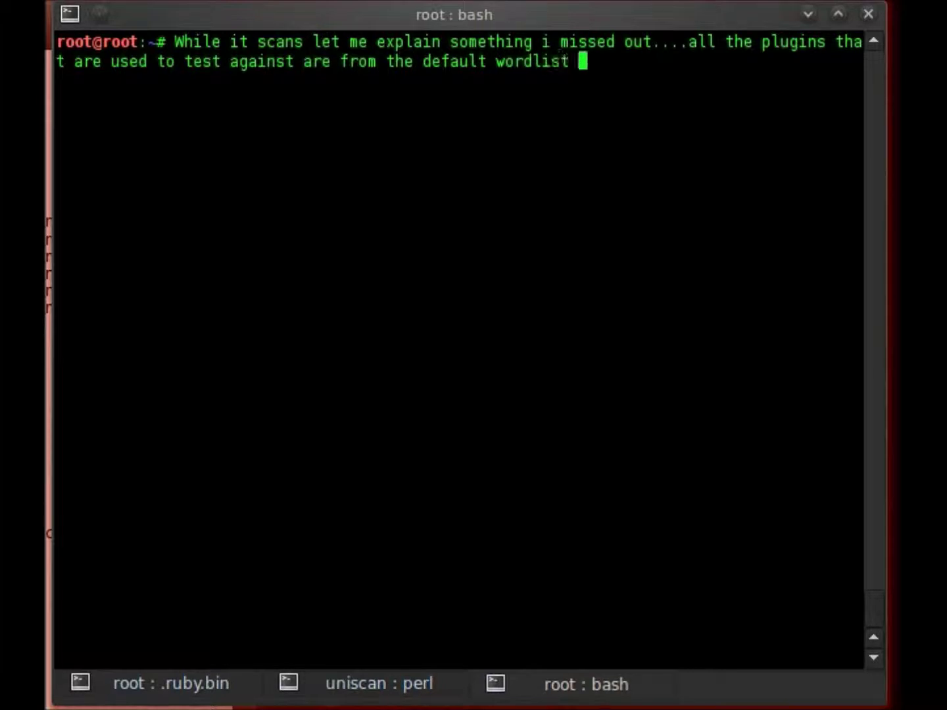
text(that is in metaspl)
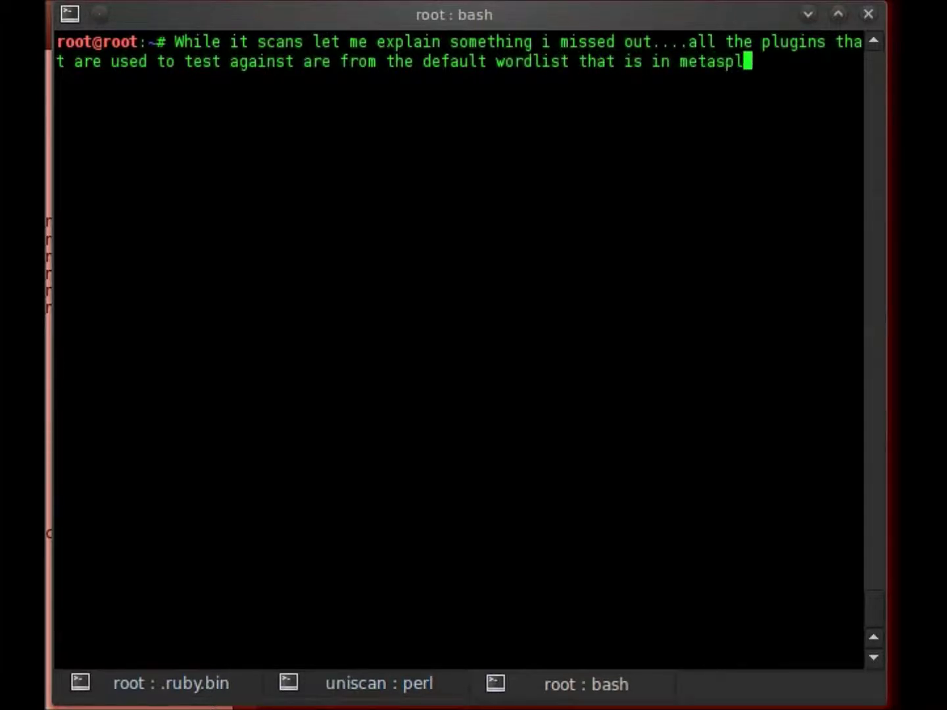
text(oit)
key(Return)
key(ctrl+l)
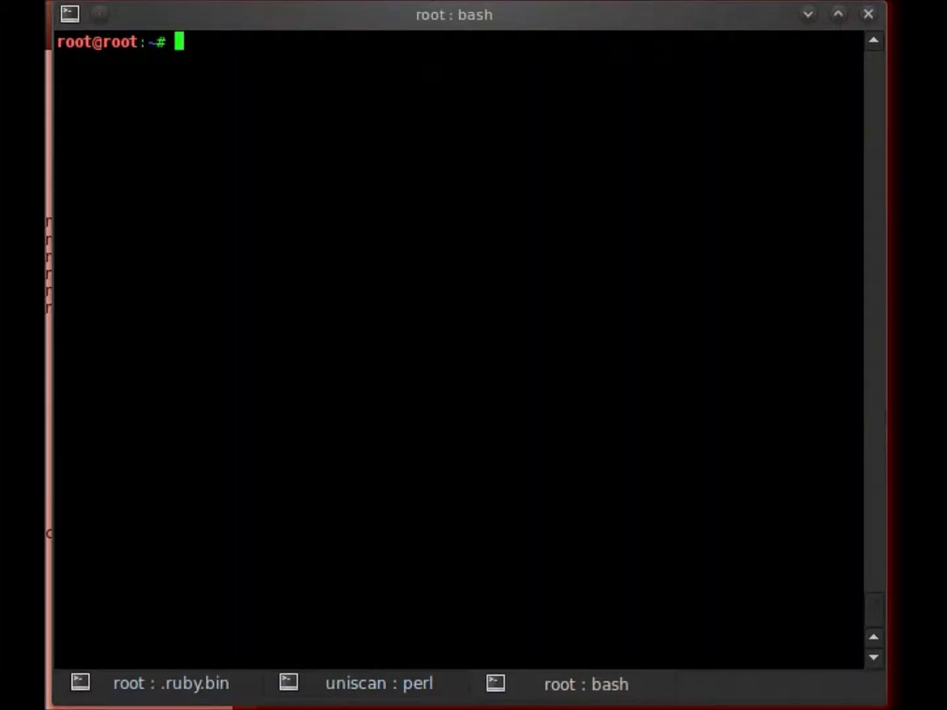
click(171, 683)
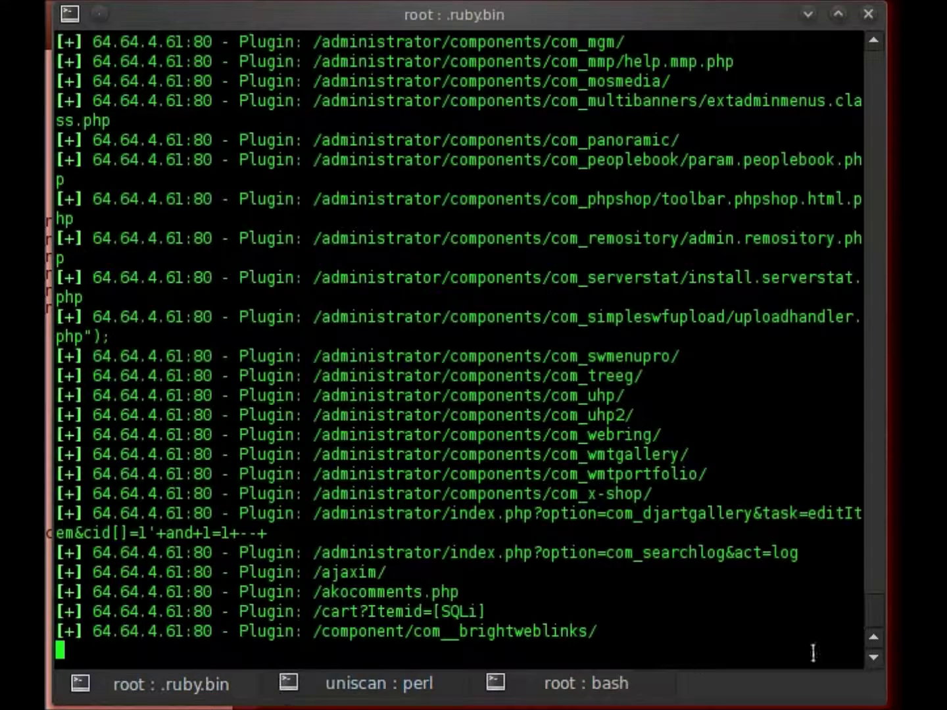
scroll(877, 636, up, 15)
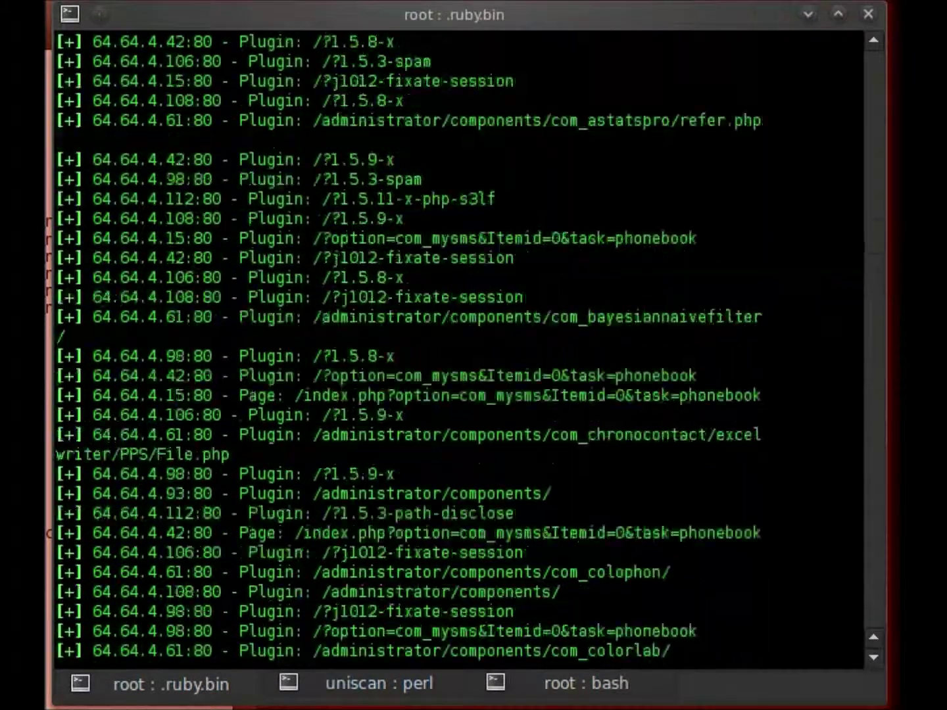
mouse_move(870, 216)
mouse_down()
mouse_move(886, 157)
mouse_move(879, 289)
mouse_move(883, 188)
mouse_up()
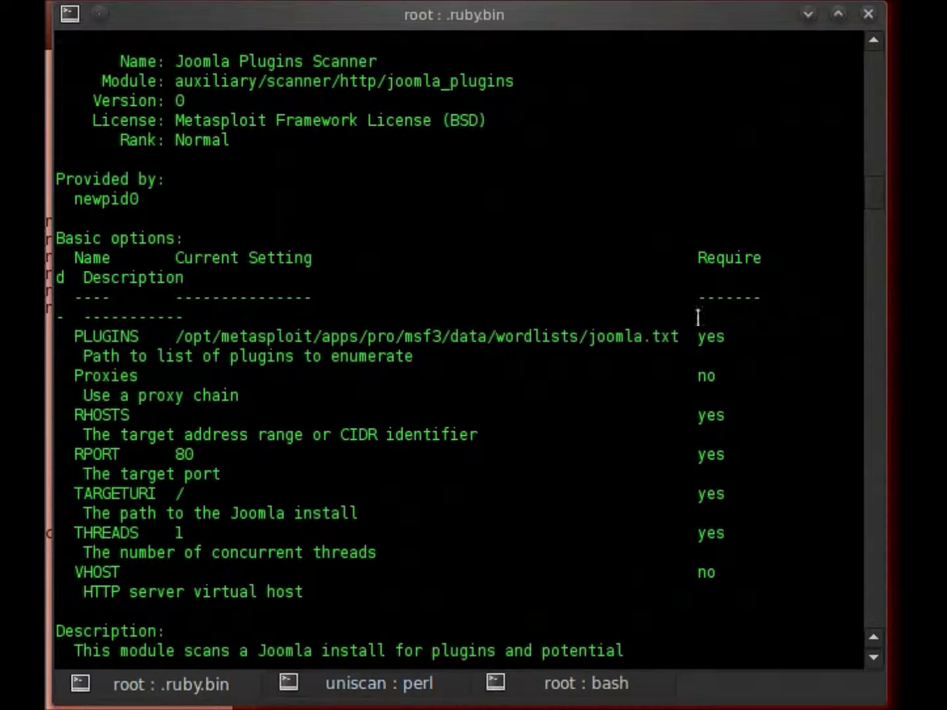
Highlight the default joomla.txt PLUGINS wordlist path in the module options.
drag(692, 337, 191, 339)
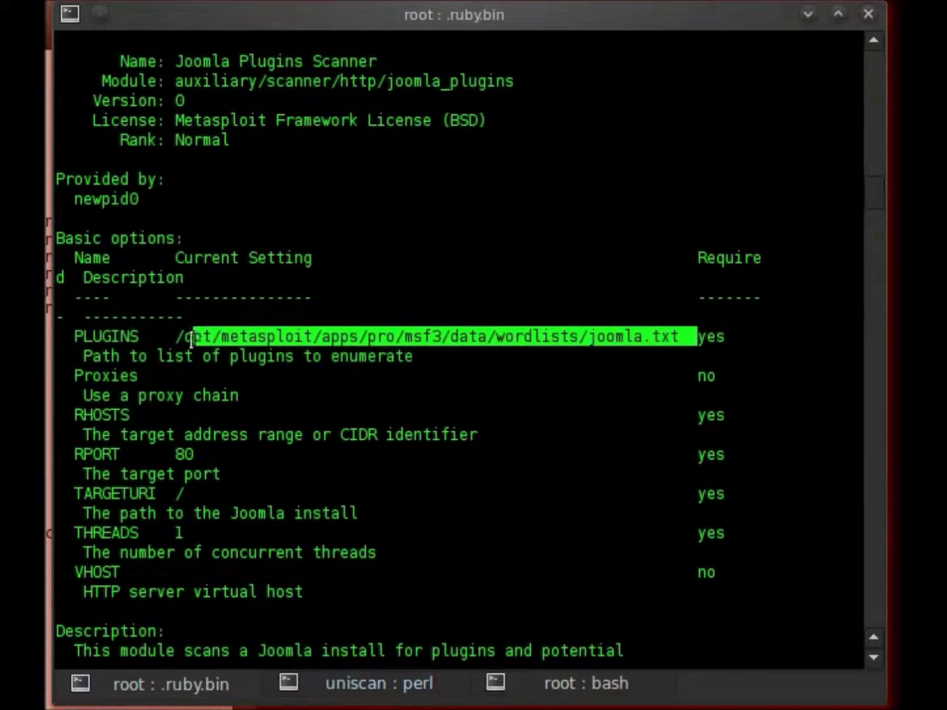
click(532, 688)
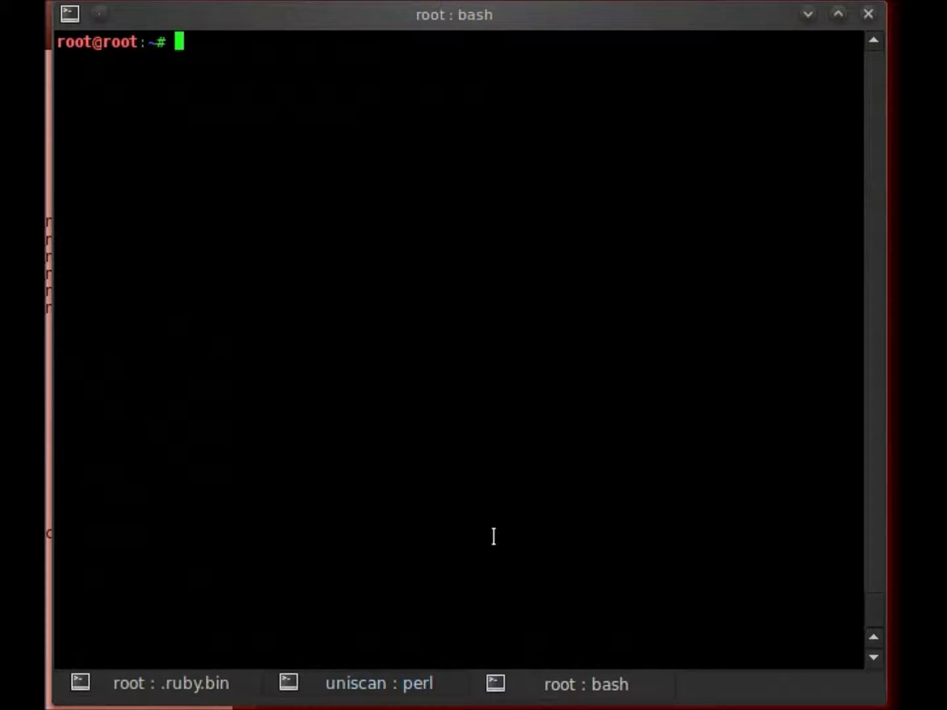
text(nano )
text(/opt/metasploit/apps/pro/msf3/data/wordlists/joomla.txt)
key(Return)
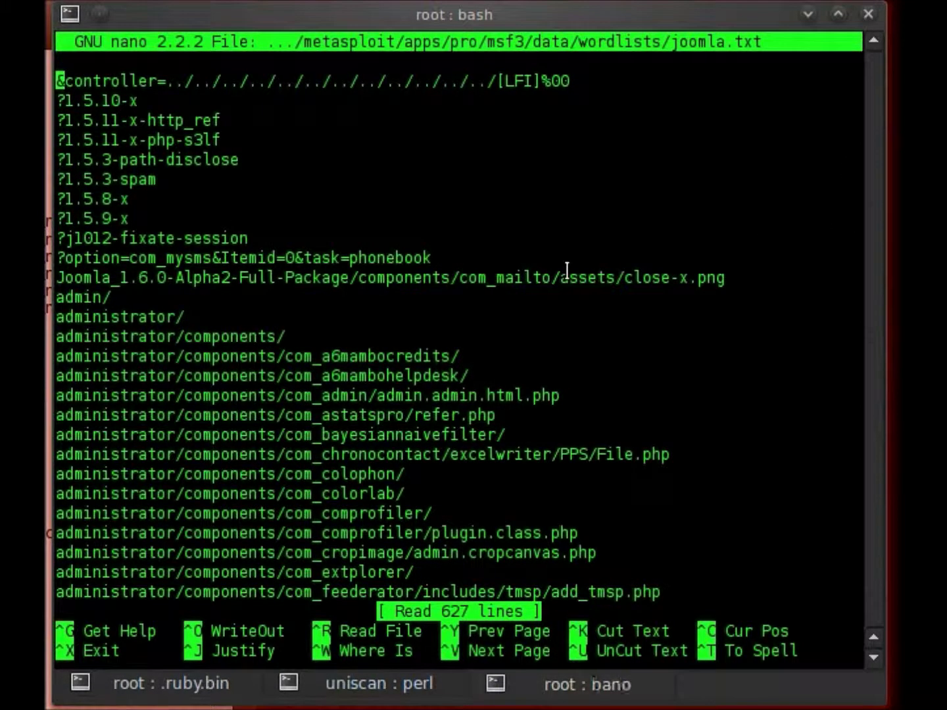
key(Down)
key(Down)
key(Down)
key(Down)
key(Down)
key(Down)
key(Down)
key(Down)
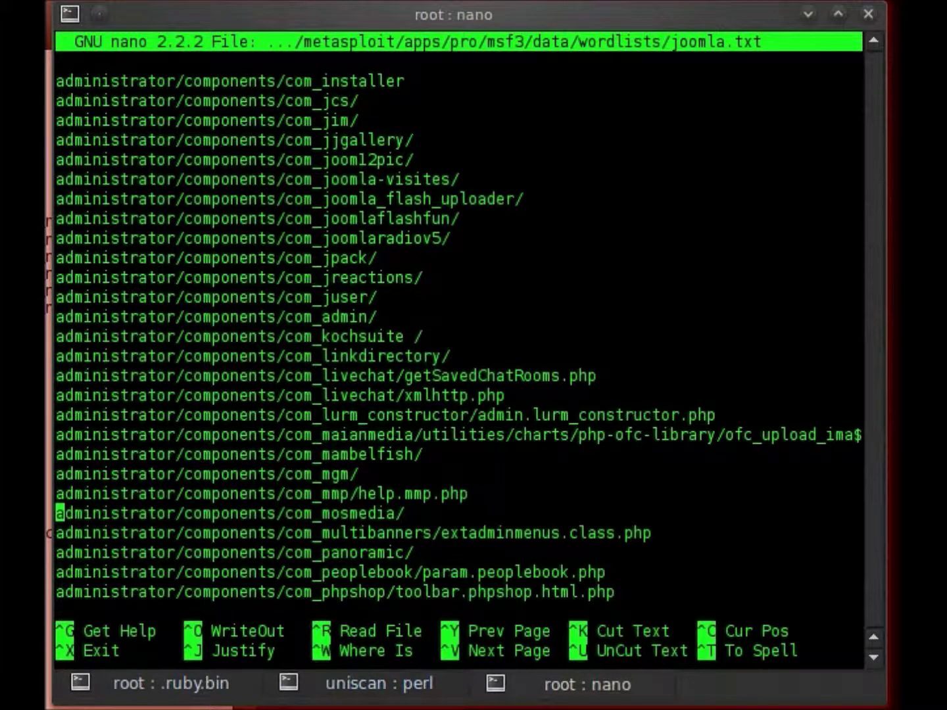
key(ctrl+x)
text(clear)
Enter a corrected remark that wordlist entries can be freely added or deleted, then clear.
key(Return)
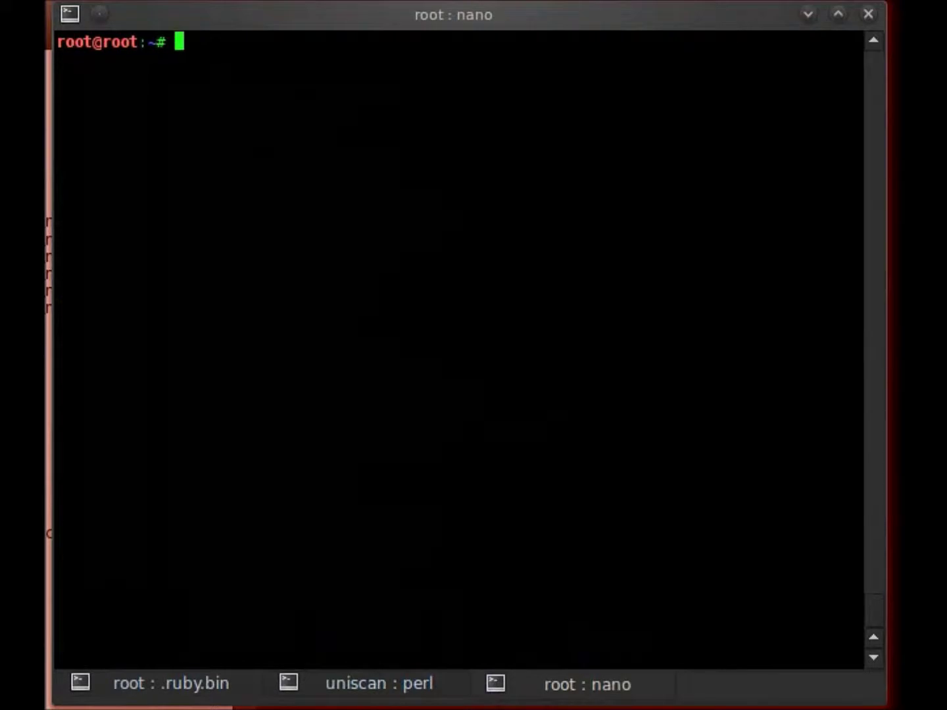
text(So you ma)
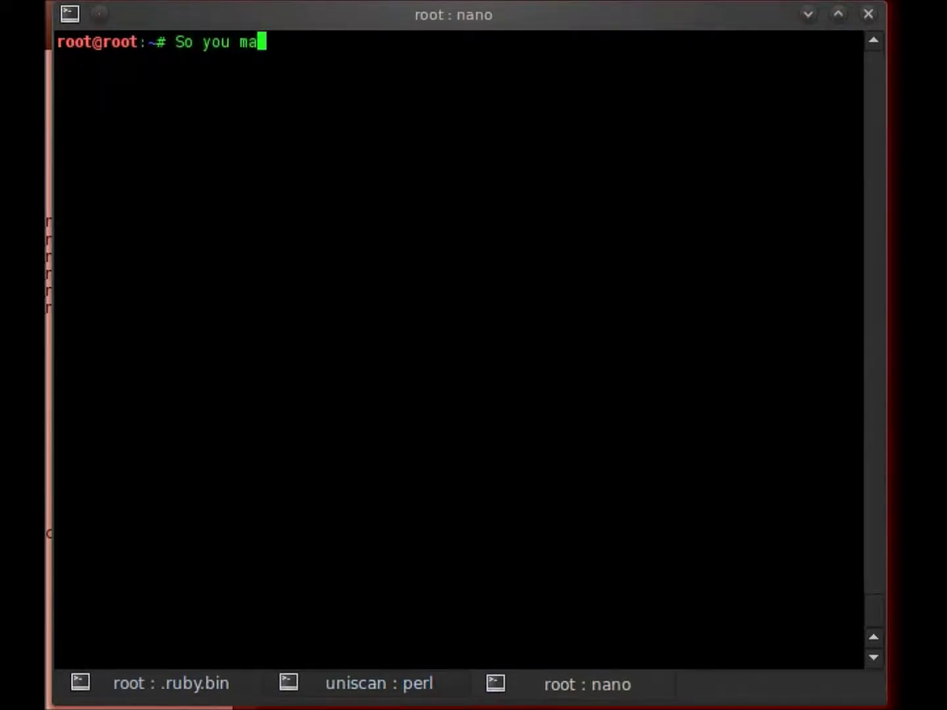
text(y cho)
key(BackSpace)
key(BackSpace)
key(BackSpace)
key(BackSpace)
key(BackSpace)
key(BackSpace)
key(BackSpace)
text(can choose)
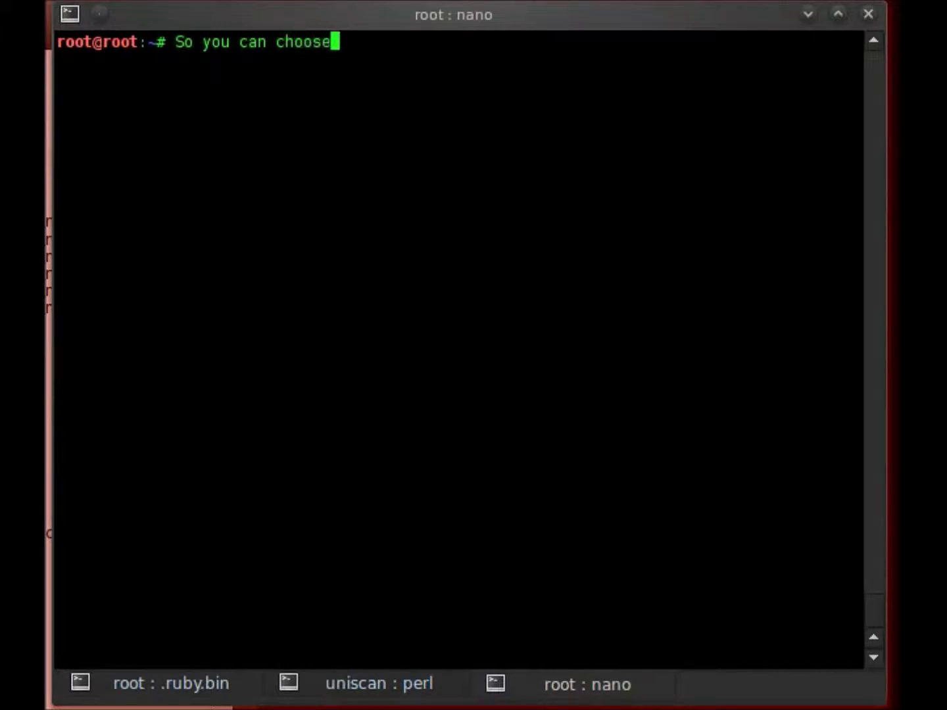
text( toadd)
key(BackSpace)
key(BackSpace)
key(BackSpace)
key(BackSpace)
text(ad)
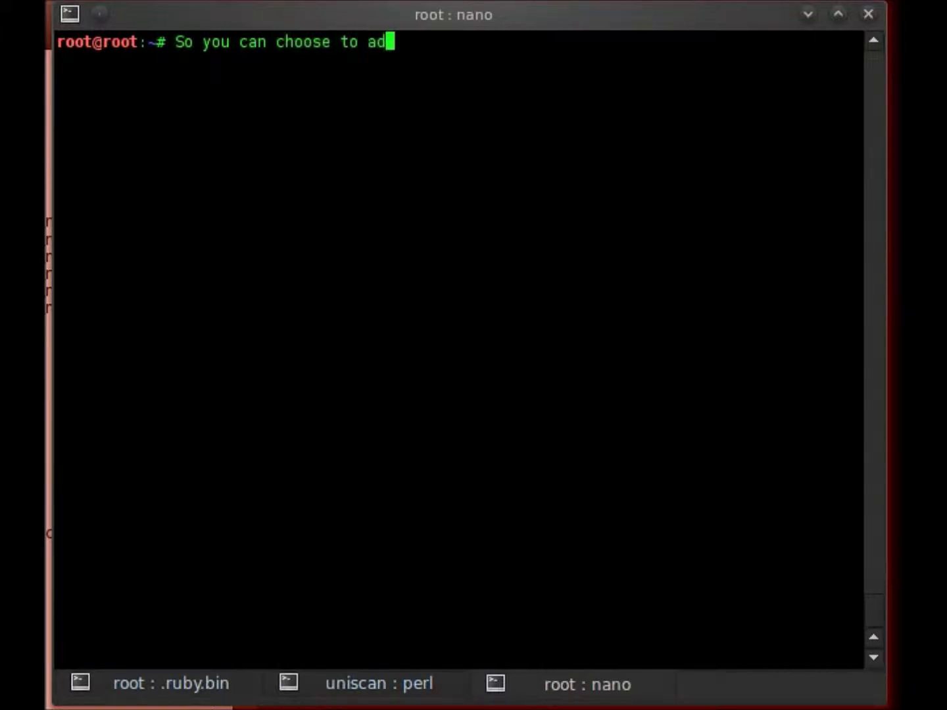
text(d or delete )
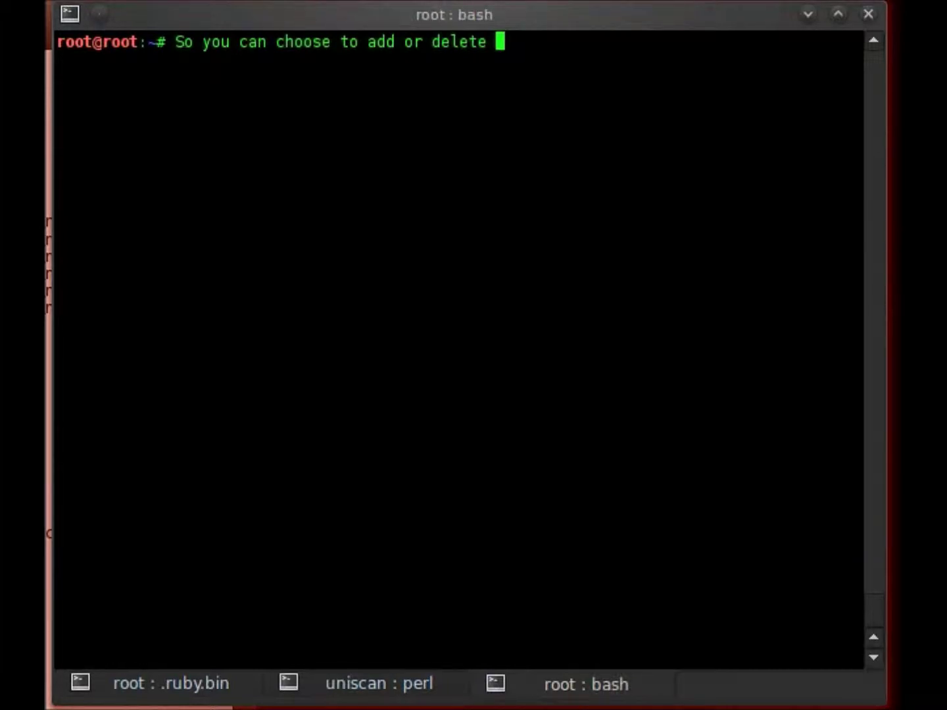
text(, you know wat)
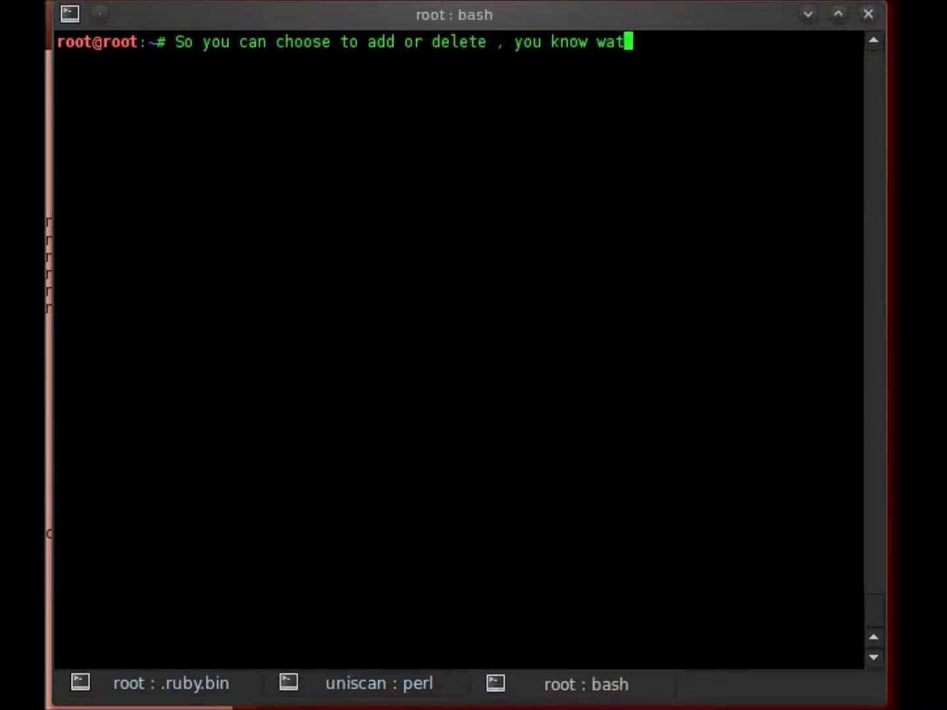
text( i mean. ..im kinda )
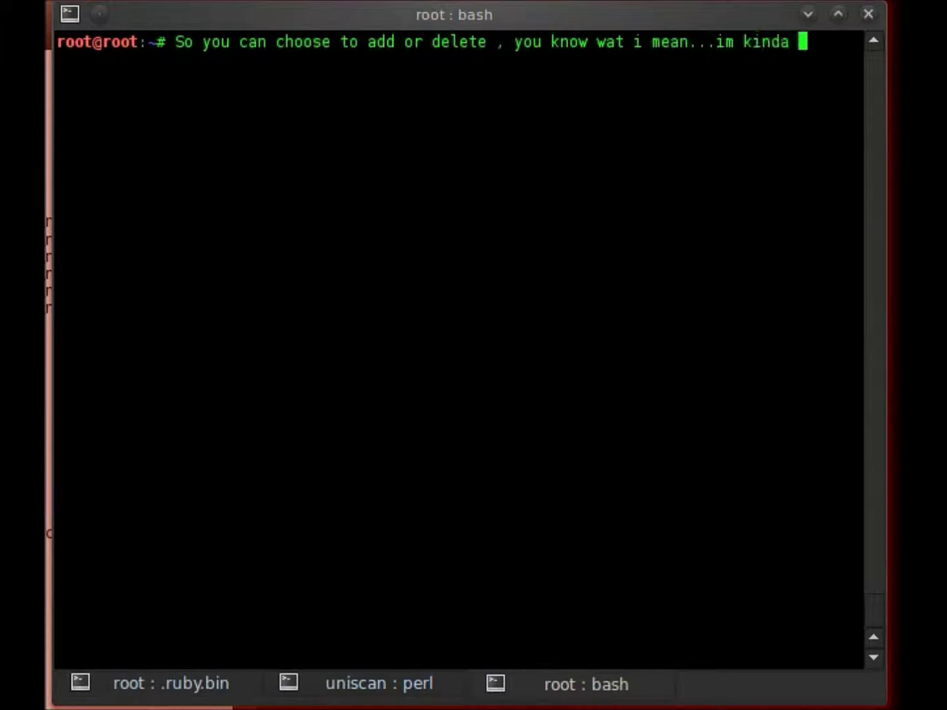
text(stoned.)
key(Return)
text(clear)
key(Return)
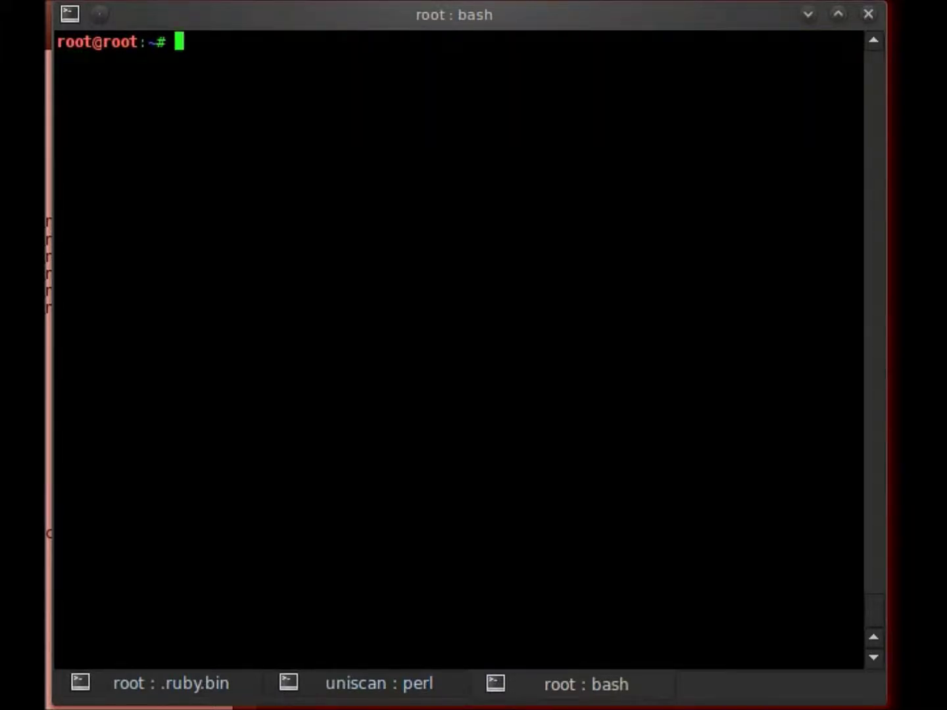
text(I)
text( get gibberish)
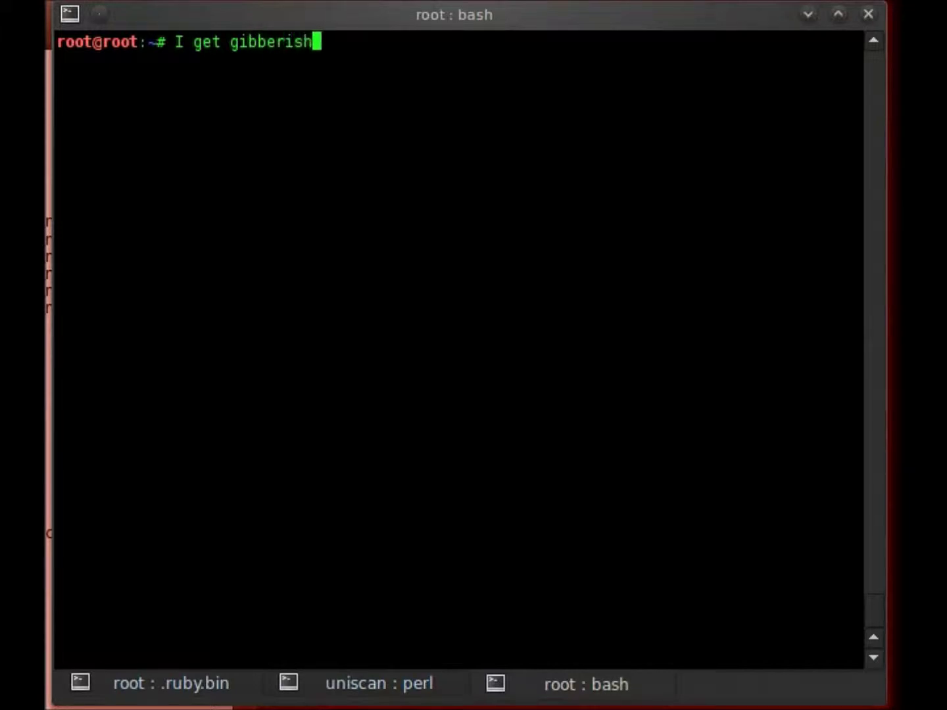
text( :D)
Enter the remark about getting gibberish, clear, and return to the Metasploit session.
key(Return)
text(clear)
key(Return)
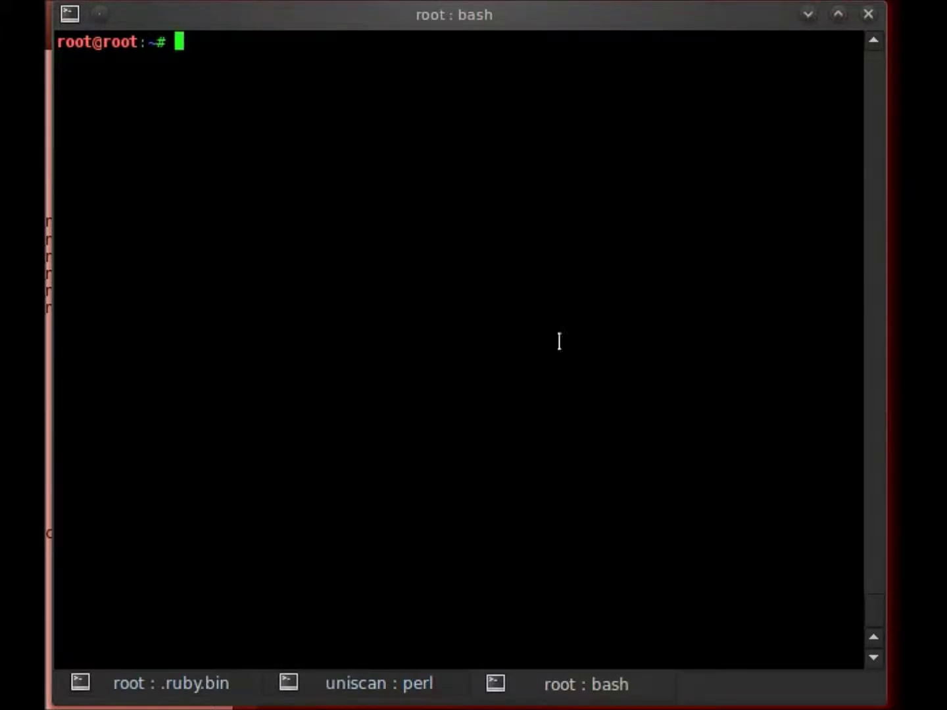
click(210, 682)
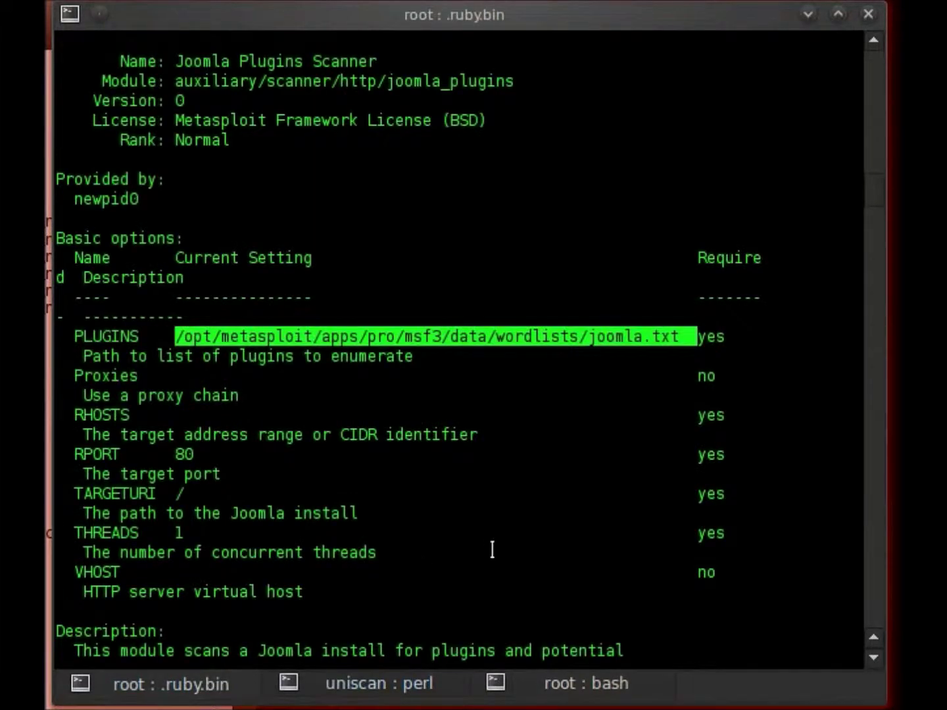
drag(874, 192, 877, 651)
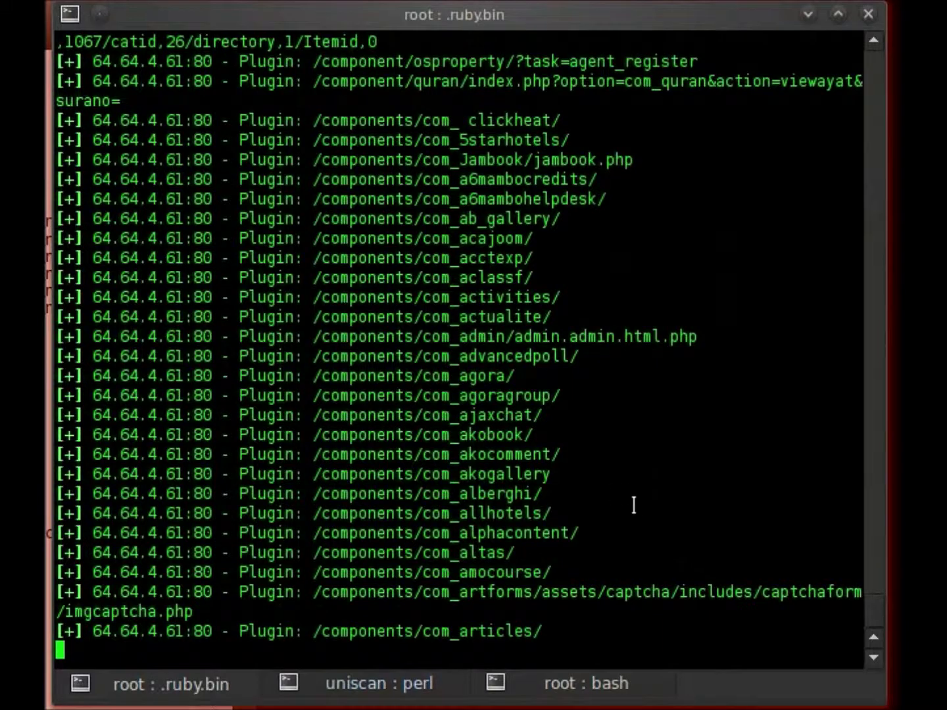
drag(633, 506, 239, 348)
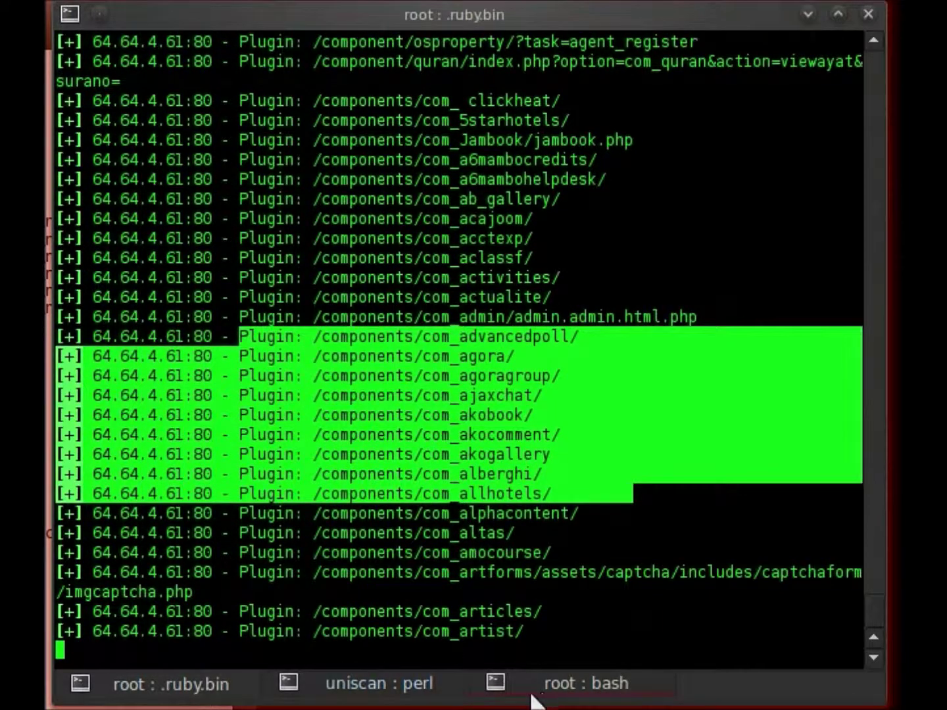
Return to bash after reviewing the found /components/ paths through com_artist.
click(503, 685)
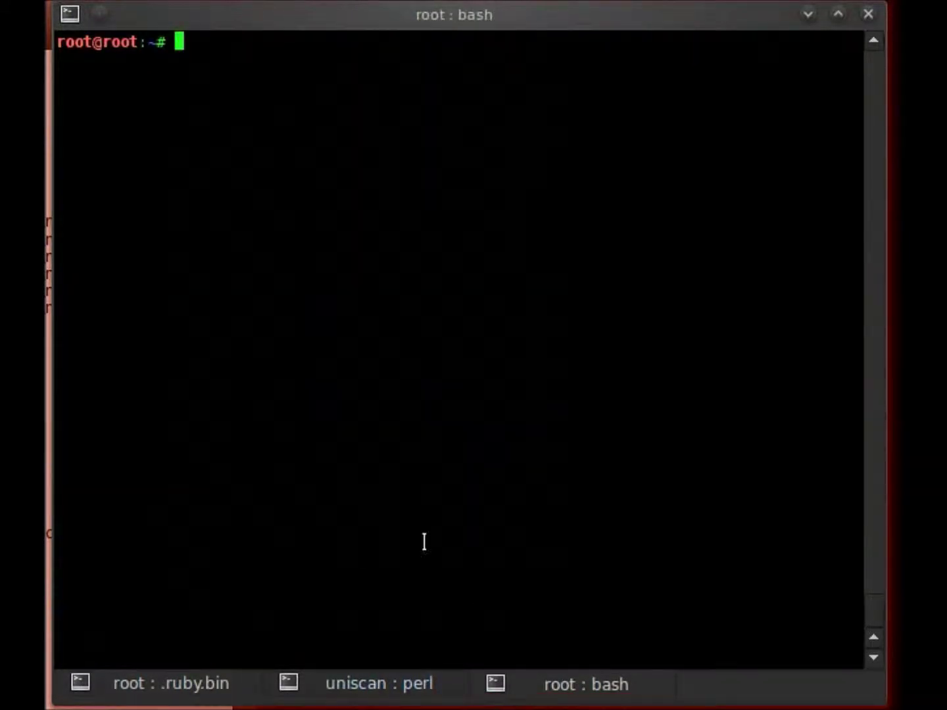
text(As you can s)
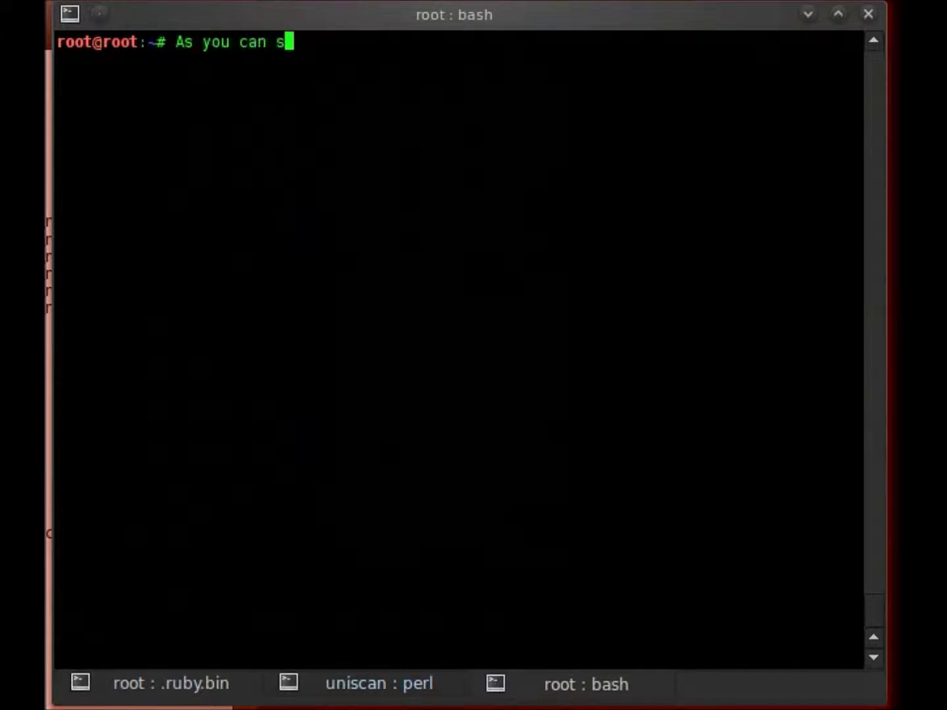
text(ee the plugin)
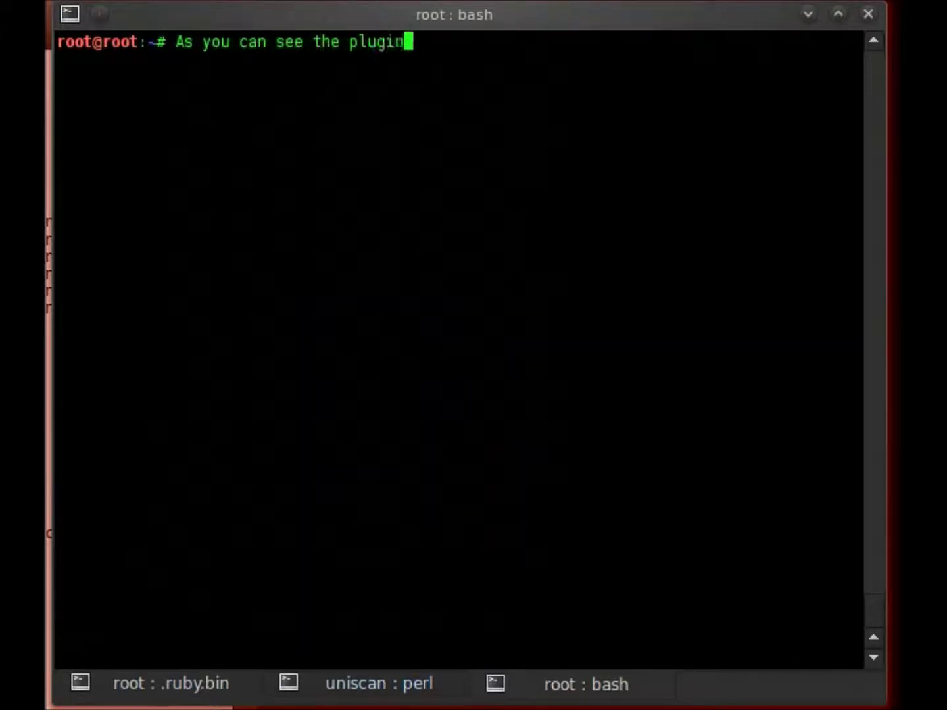
text( f)
key(BackSpace)
text(s are)
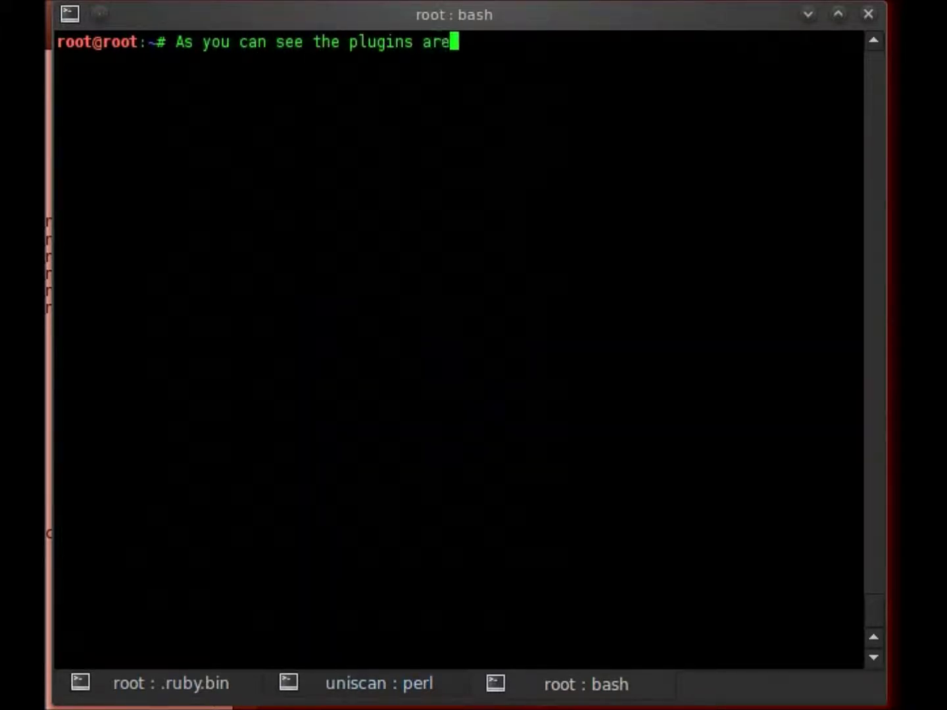
text( being listed.)
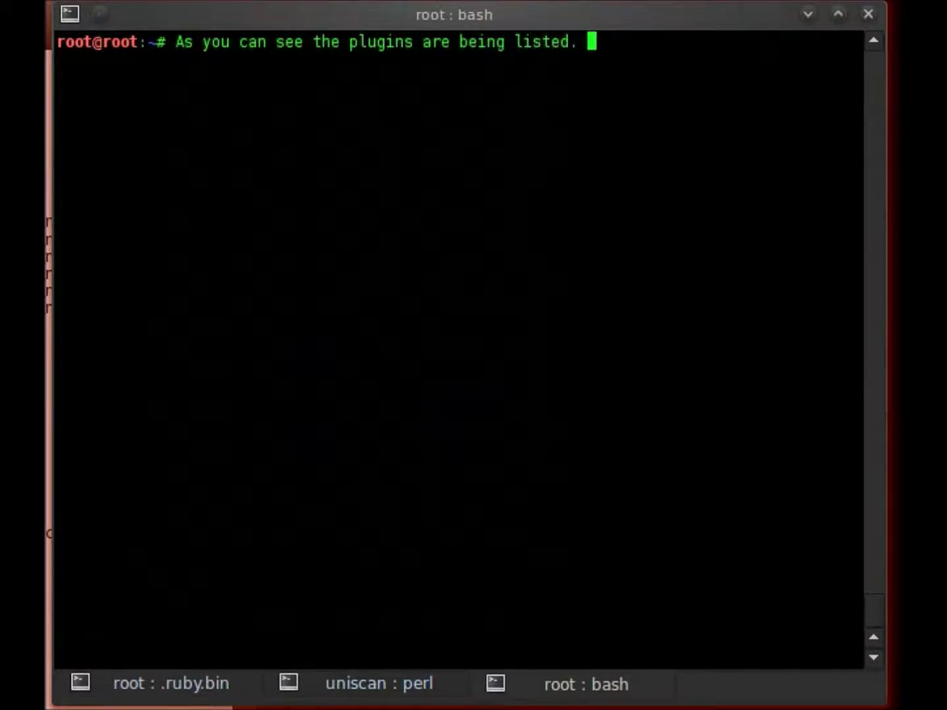
key(BackSpace)
key(BackSpace)
text(Just by l)
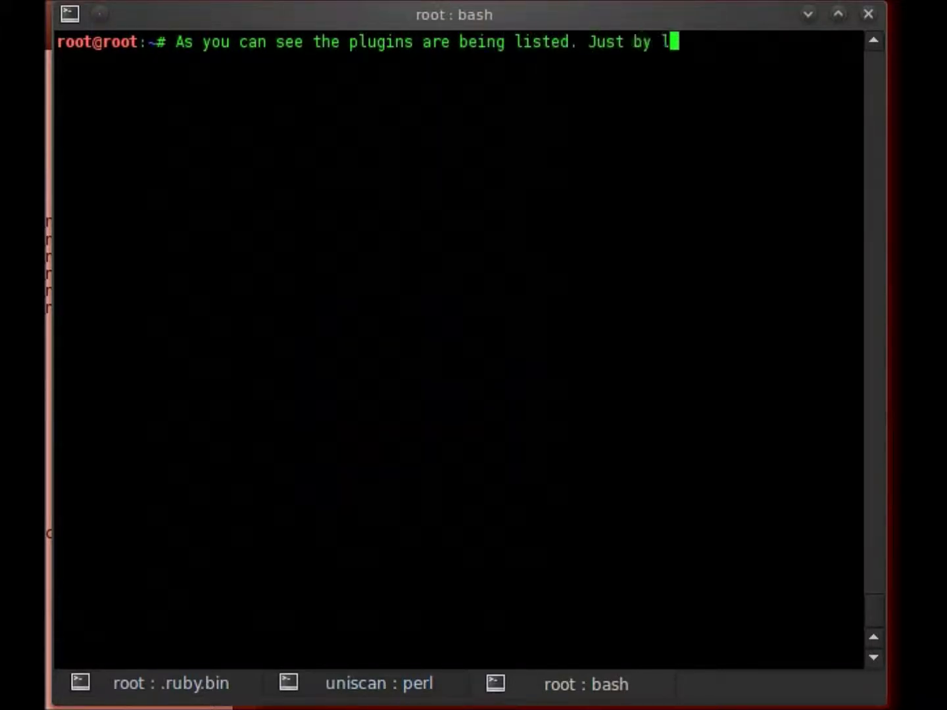
text(ooking at them i ca)
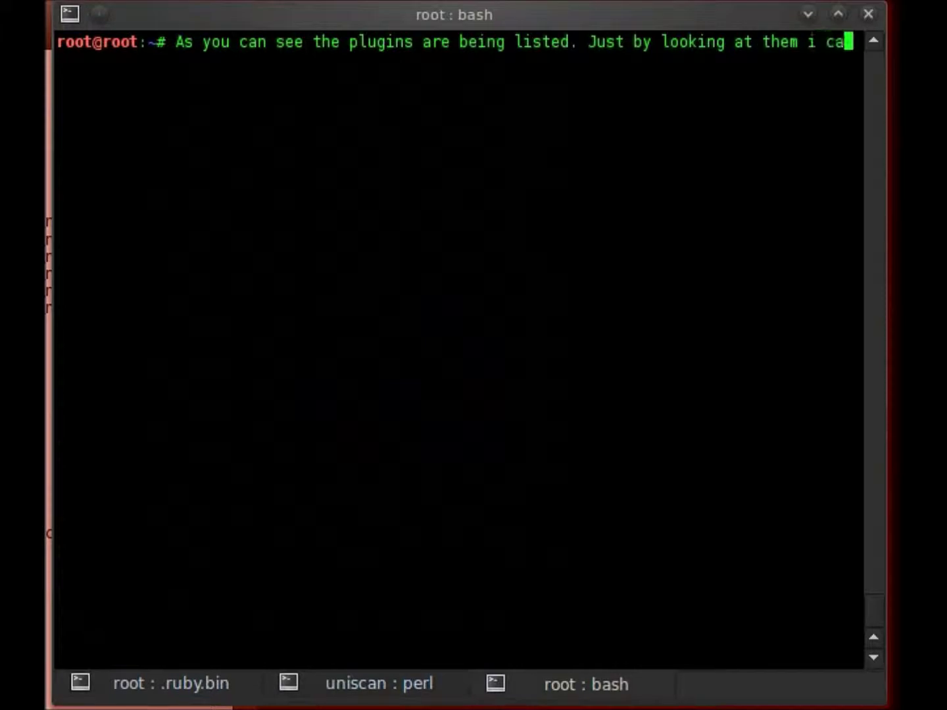
text(n already see so ma)
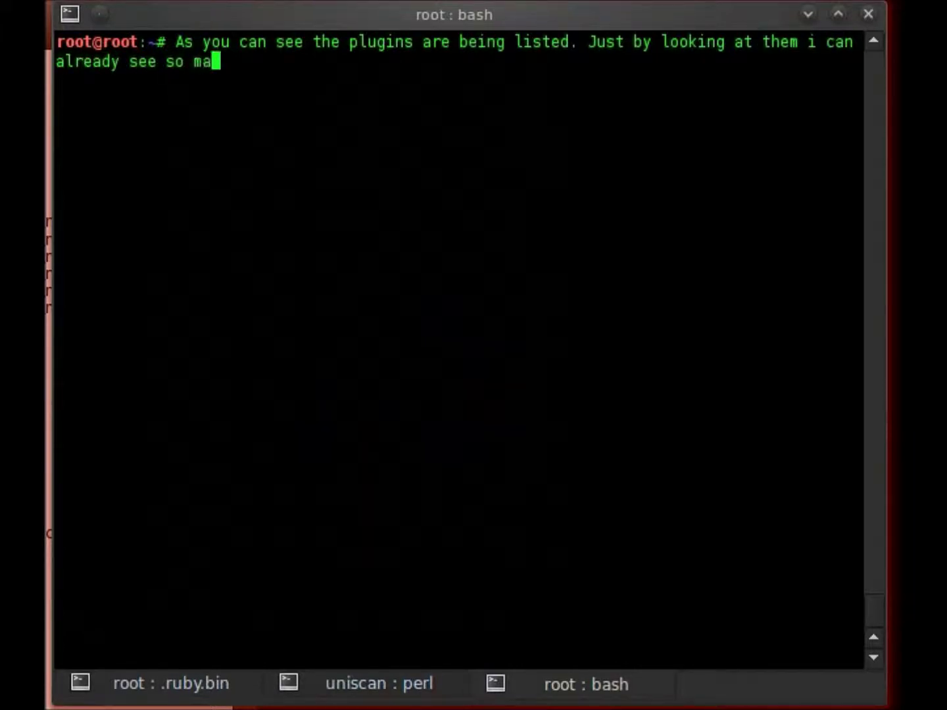
text(ny possible entry )
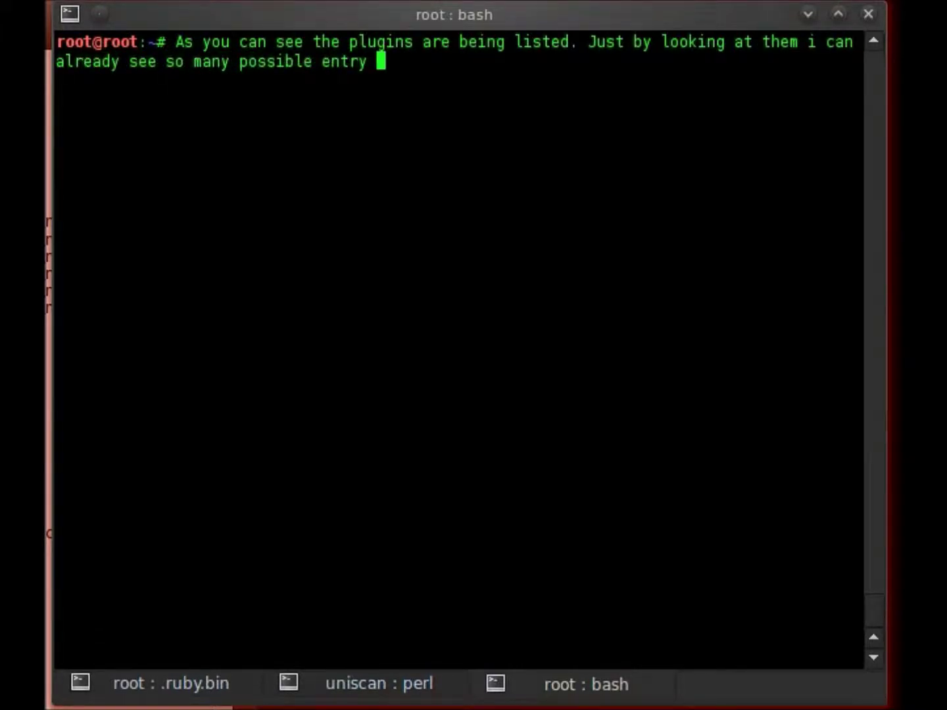
text(points.... )
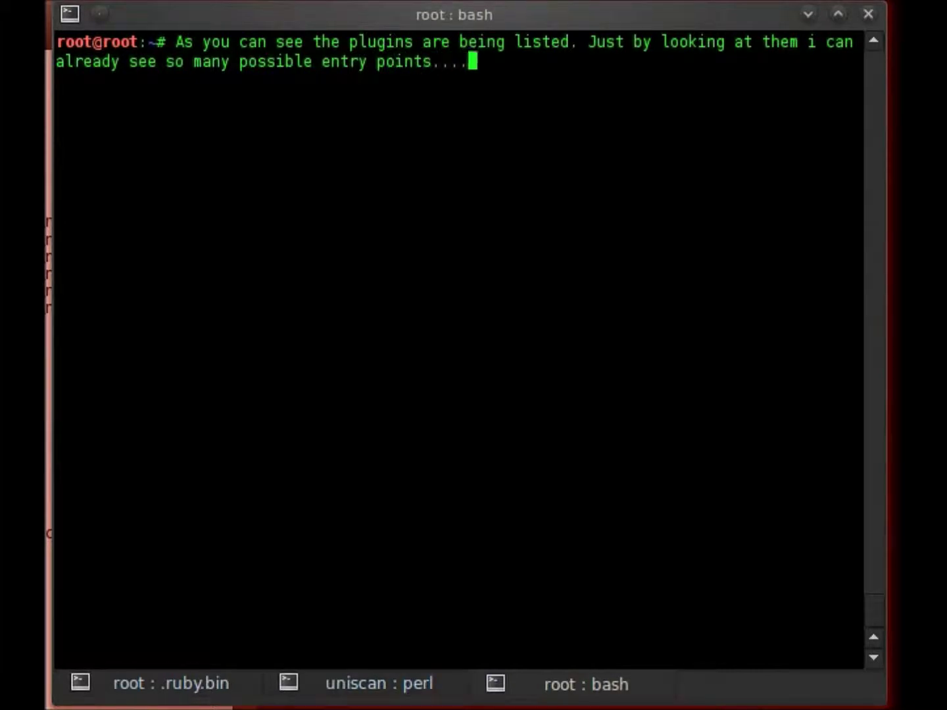
text(so many vulnerabi)
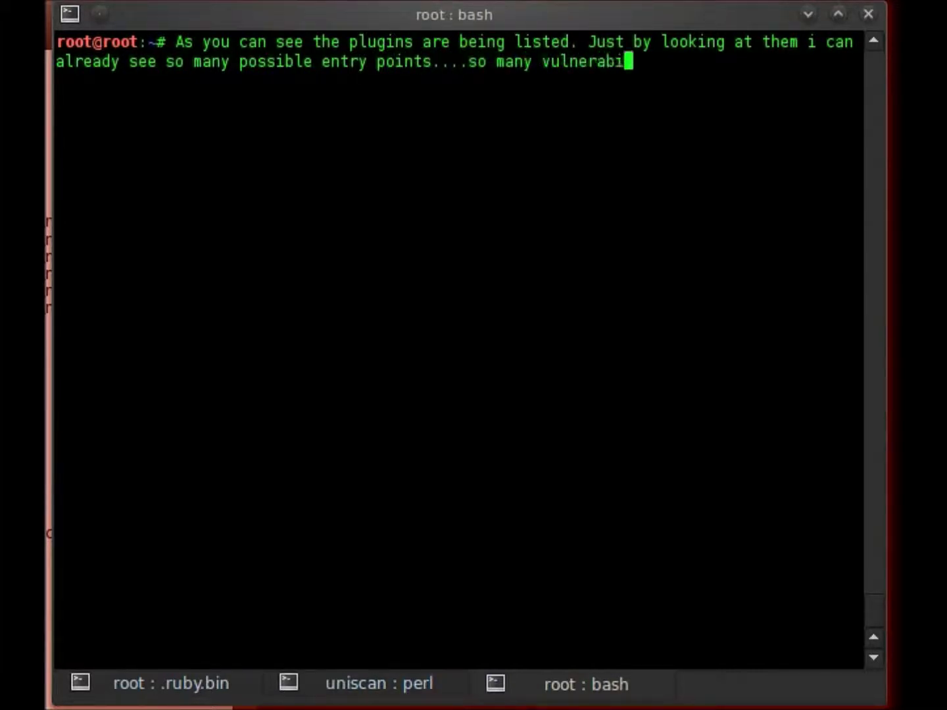
text(lit)
key(BackSpace)
text(ies....soooooooo manny)
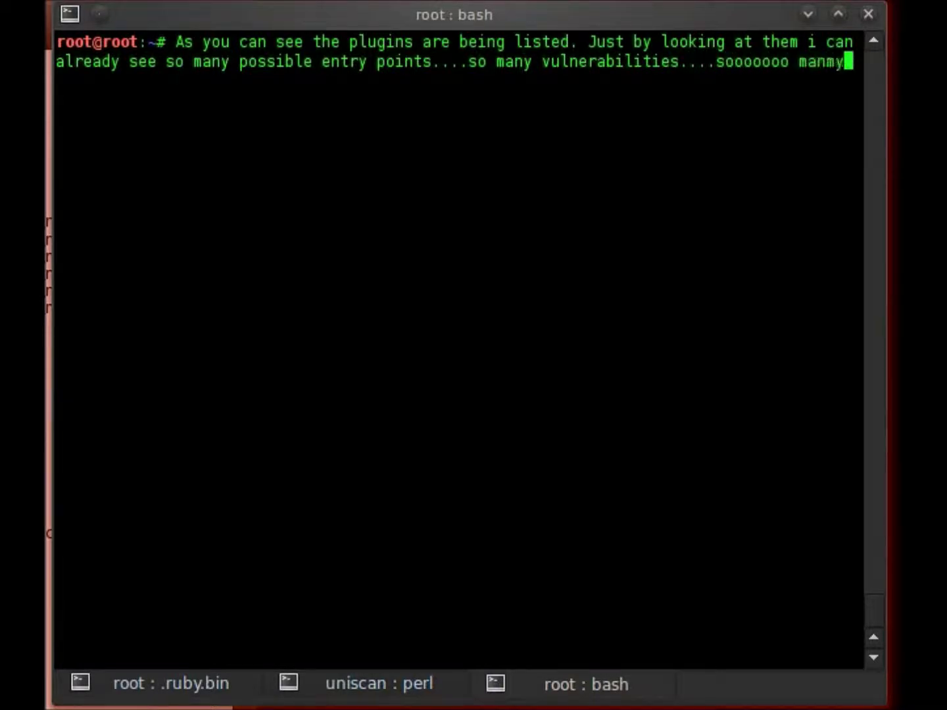
key(BackSpace)
key(BackSpace)
text(ny)
key(Return)
text(clea)
key(BackSpace)
key(BackSpace)
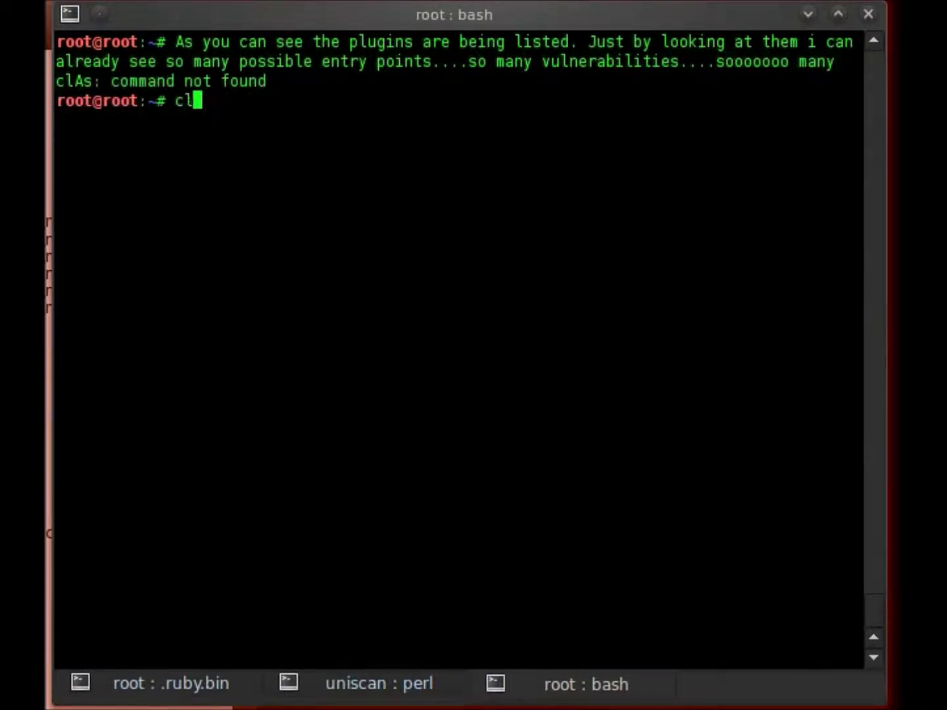
text(ear)
key(Return)
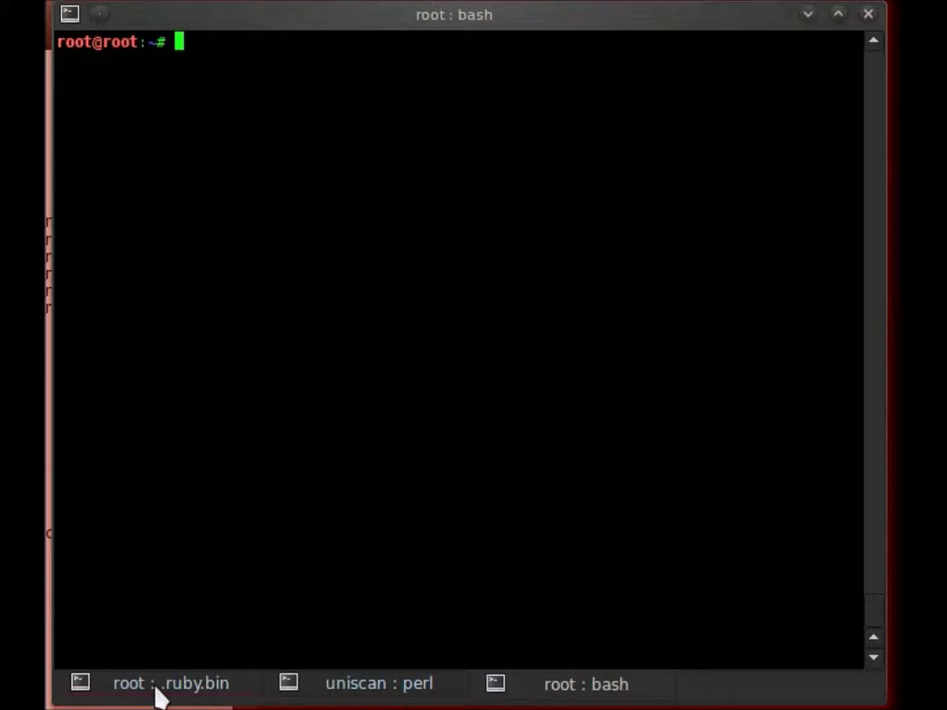
click(158, 684)
Highlight the com_juser, com_admin and com_advancedpoll plugin paths, ending on /components/com_casino_blackjack/.
click(708, 366)
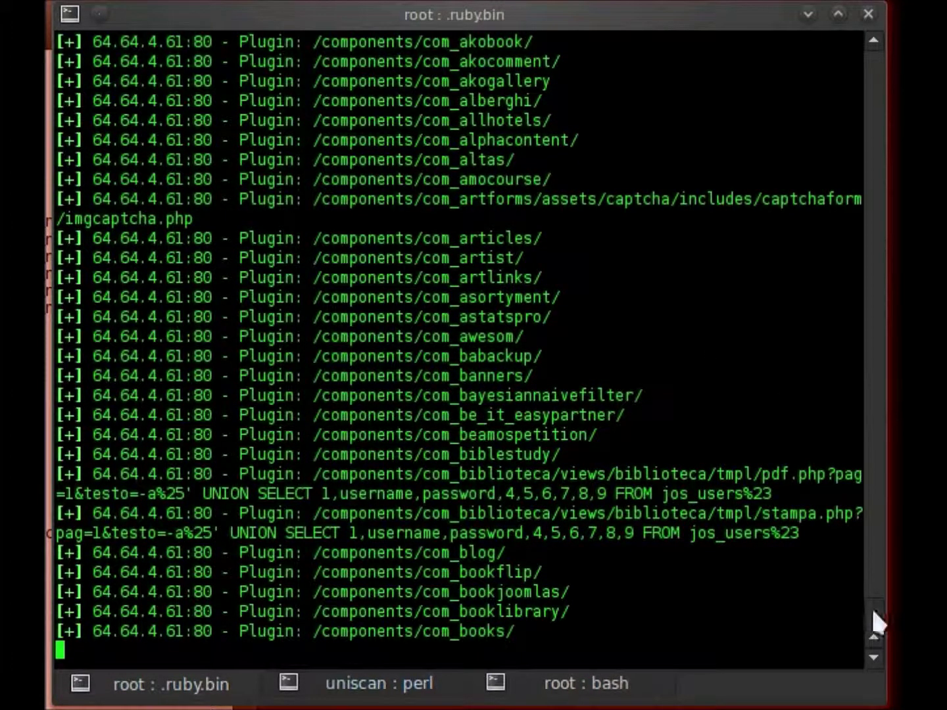
mouse_move(871, 607)
mouse_down()
mouse_move(873, 553)
mouse_move(876, 560)
mouse_up()
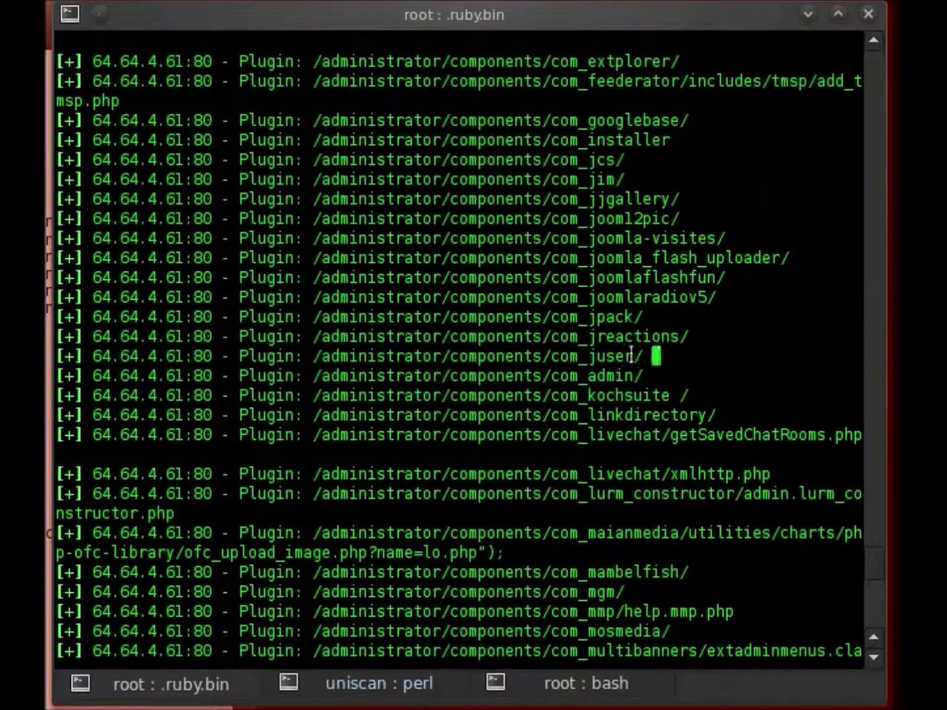
drag(658, 356, 449, 356)
drag(649, 376, 399, 376)
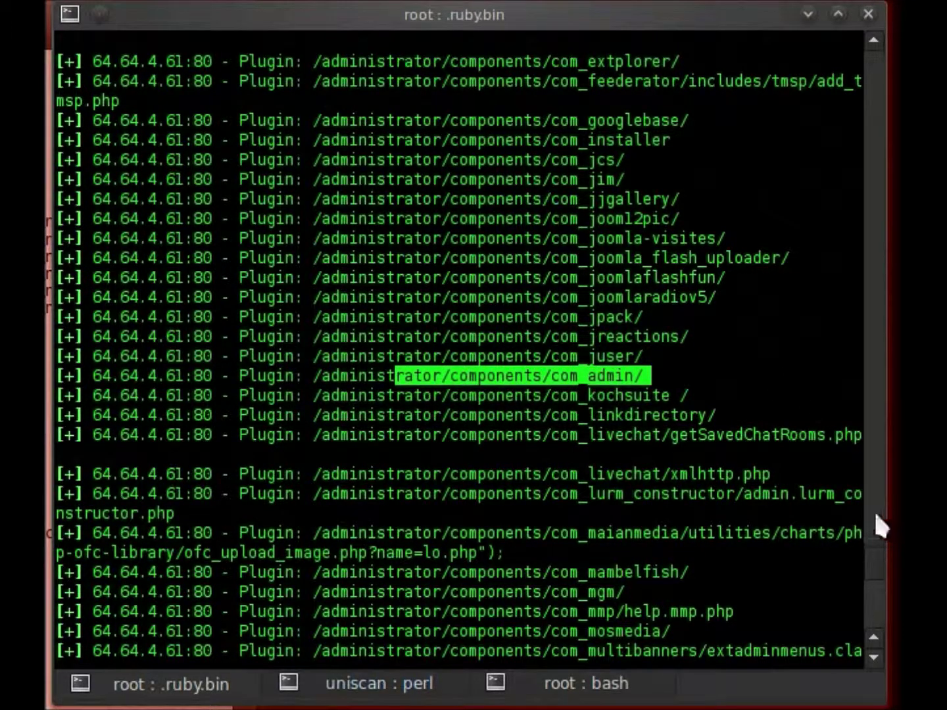
drag(875, 559, 879, 576)
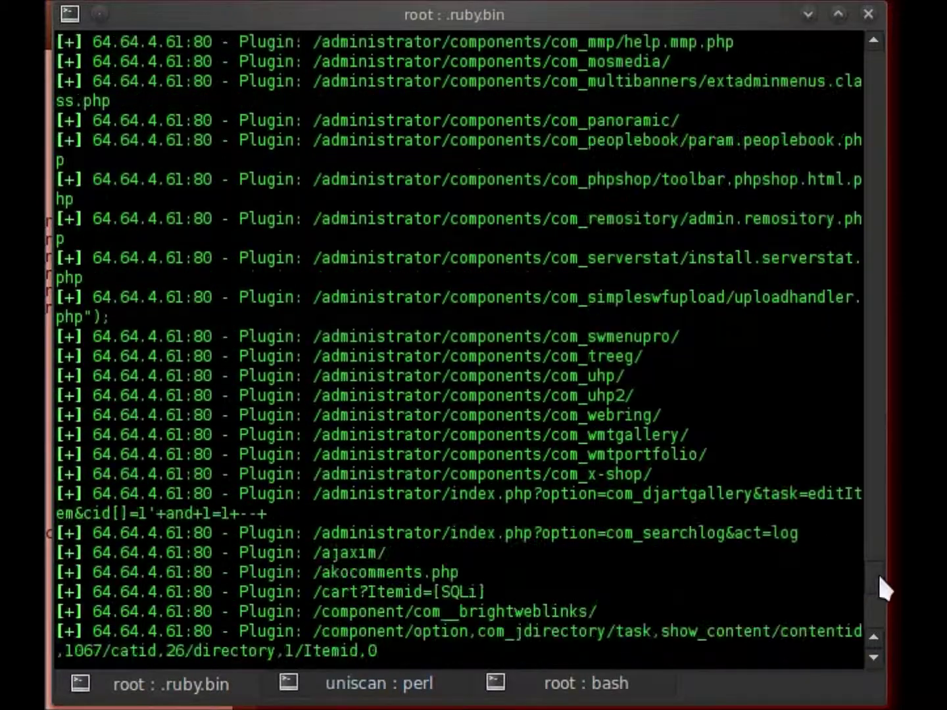
drag(878, 575, 877, 583)
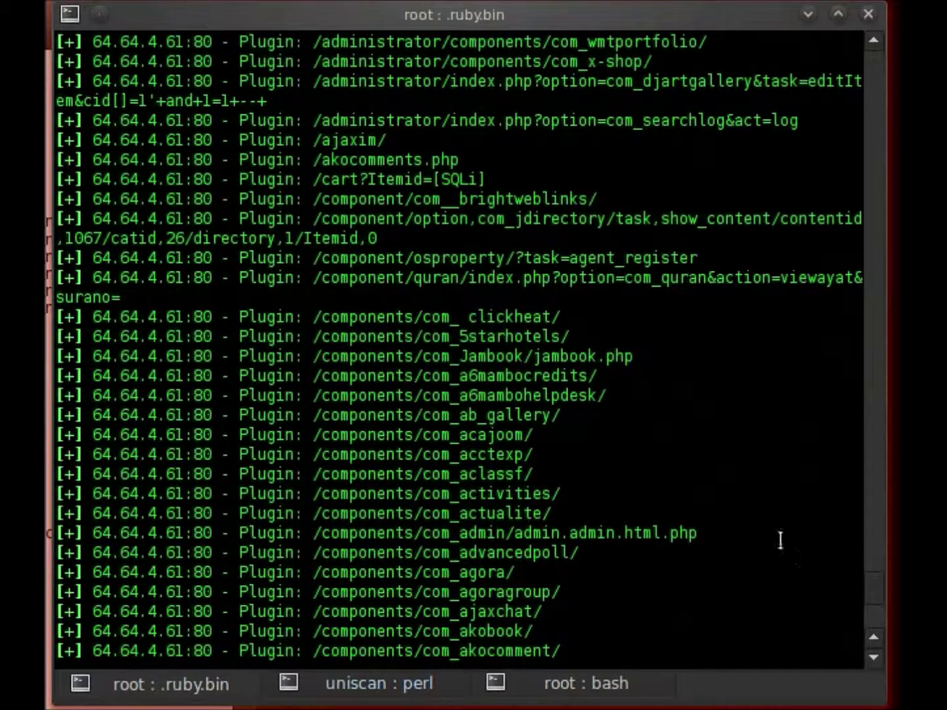
drag(781, 534, 770, 648)
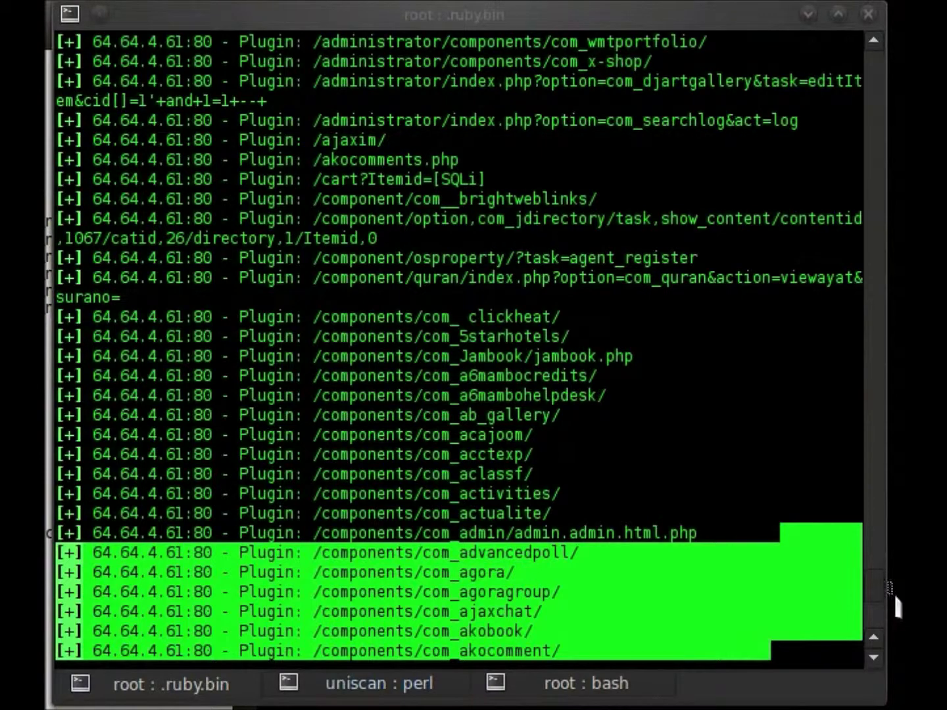
drag(877, 585, 885, 604)
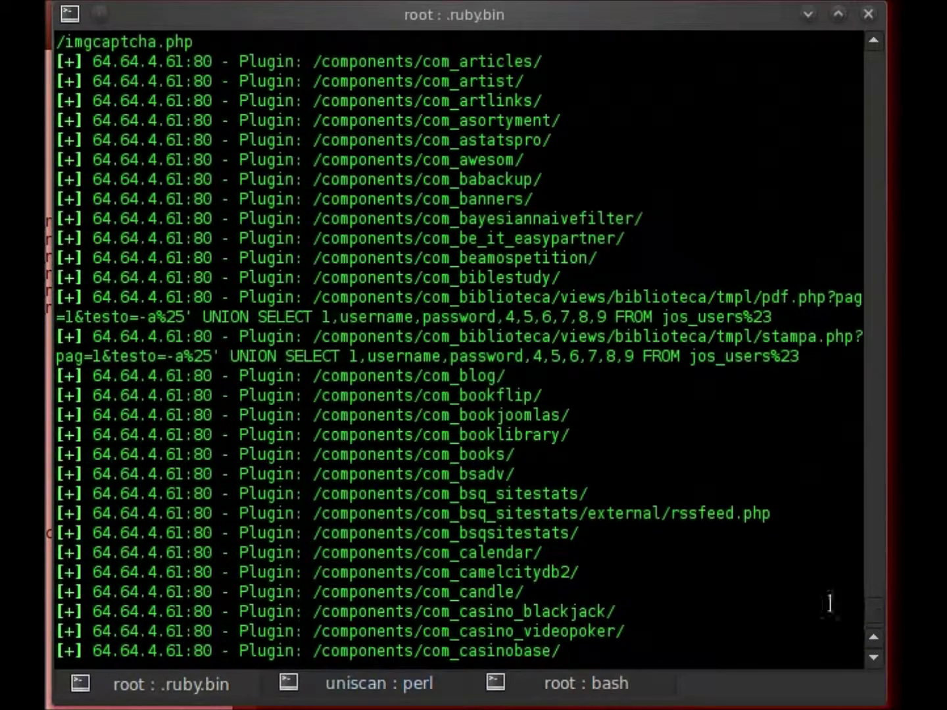
drag(634, 611, 300, 611)
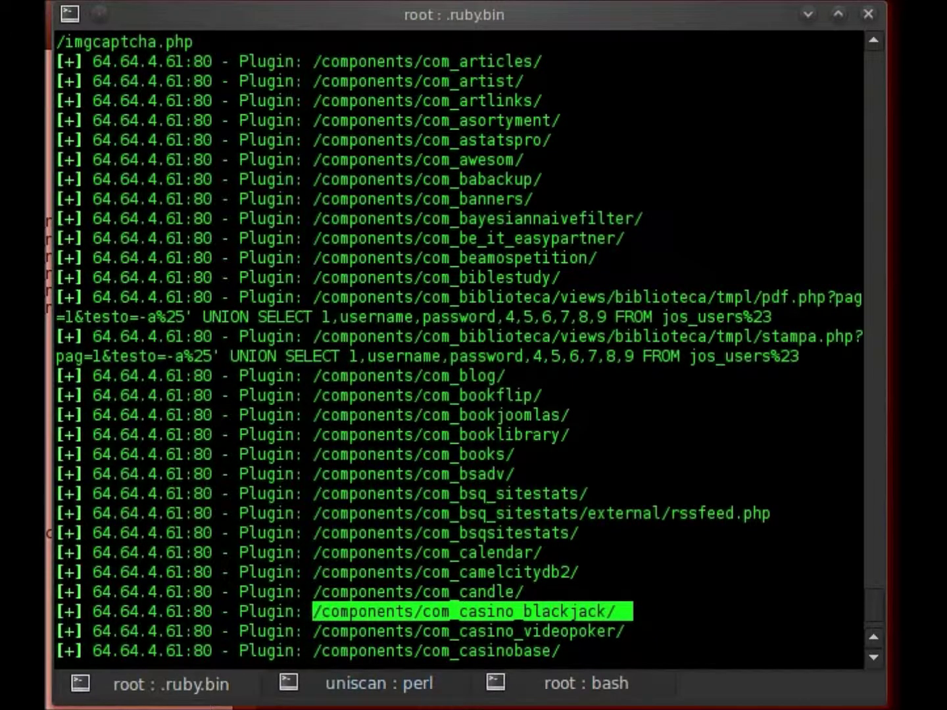
click(554, 681)
text(As )
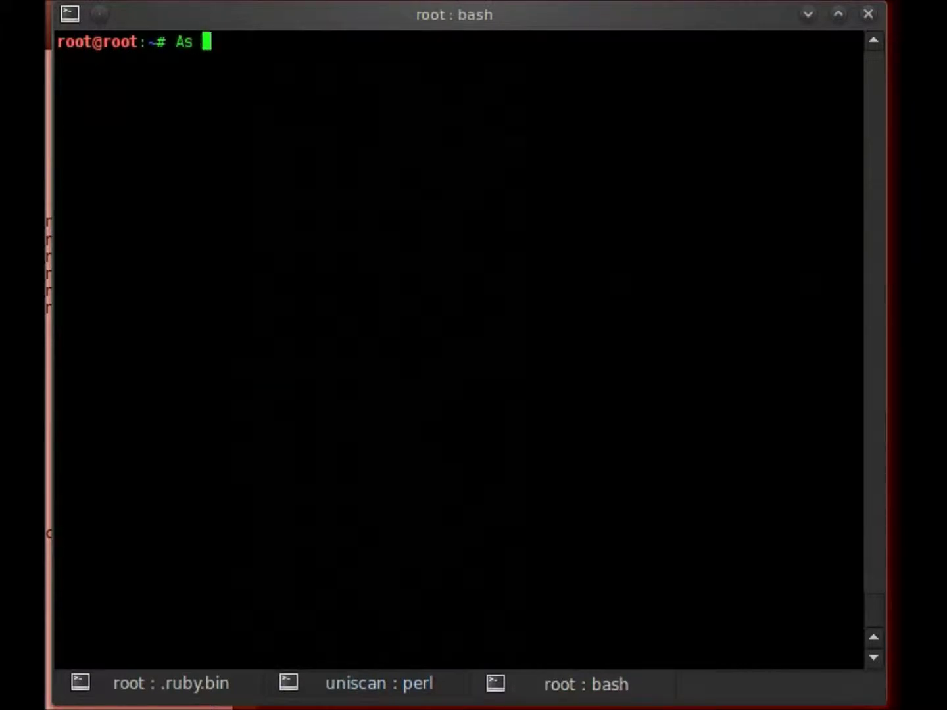
text(some of yo)
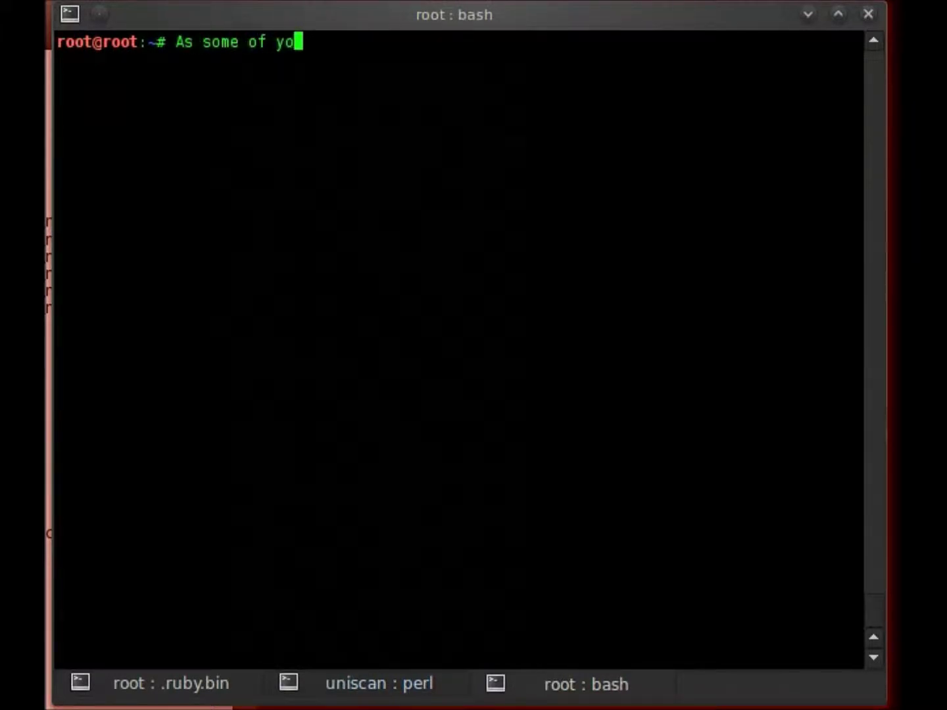
Enter the reworded remark about liking to hack gambling sites and clear the terminal.
key(BackSpace)
key(BackSpace)
text(u )
text(must hav)
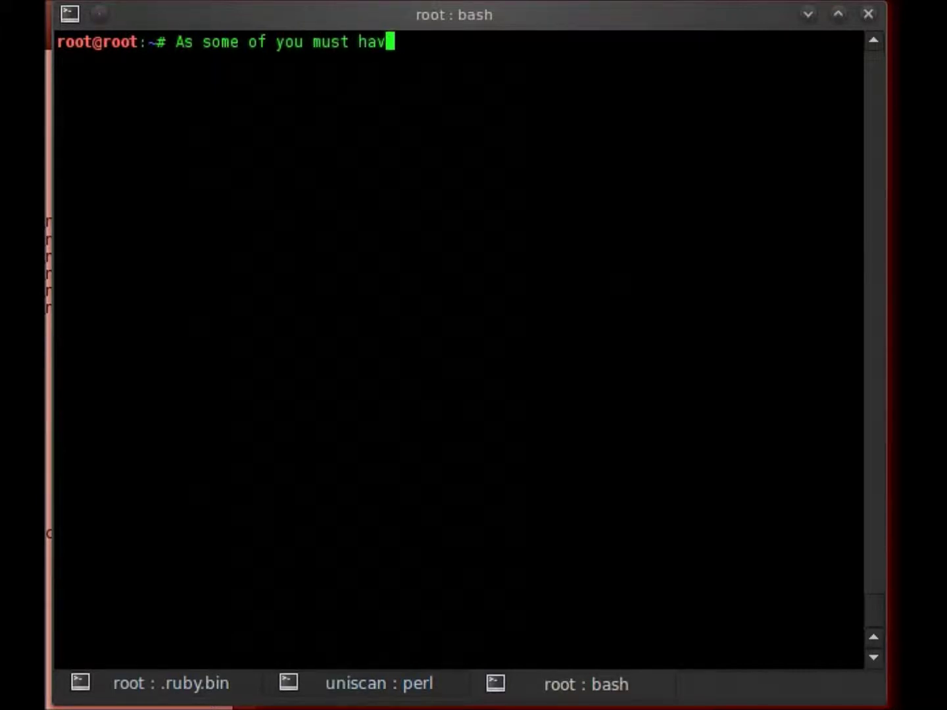
text(e noticed by now...)
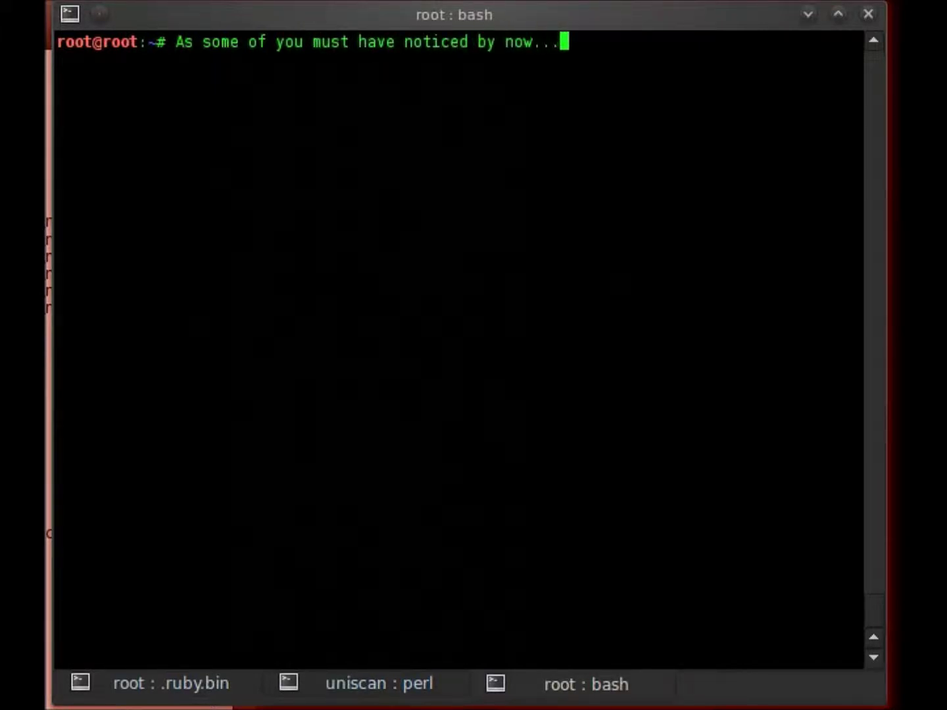
text(i love)
key(BackSpace)
key(BackSpace)
key(BackSpace)
key(BackSpace)
text(kinda like hackin)
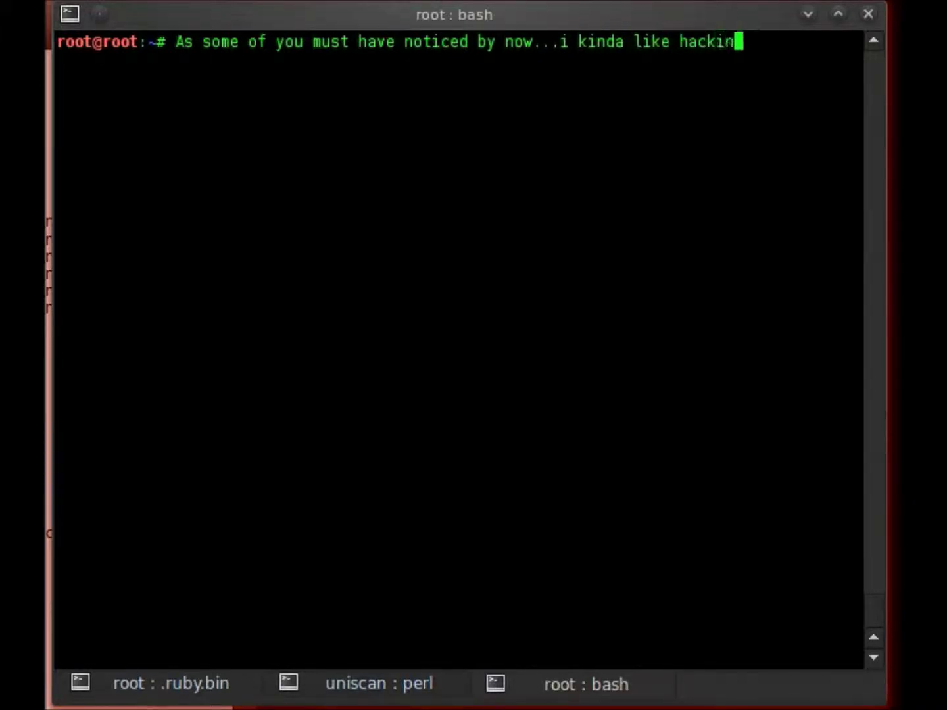
text(g gambliong)
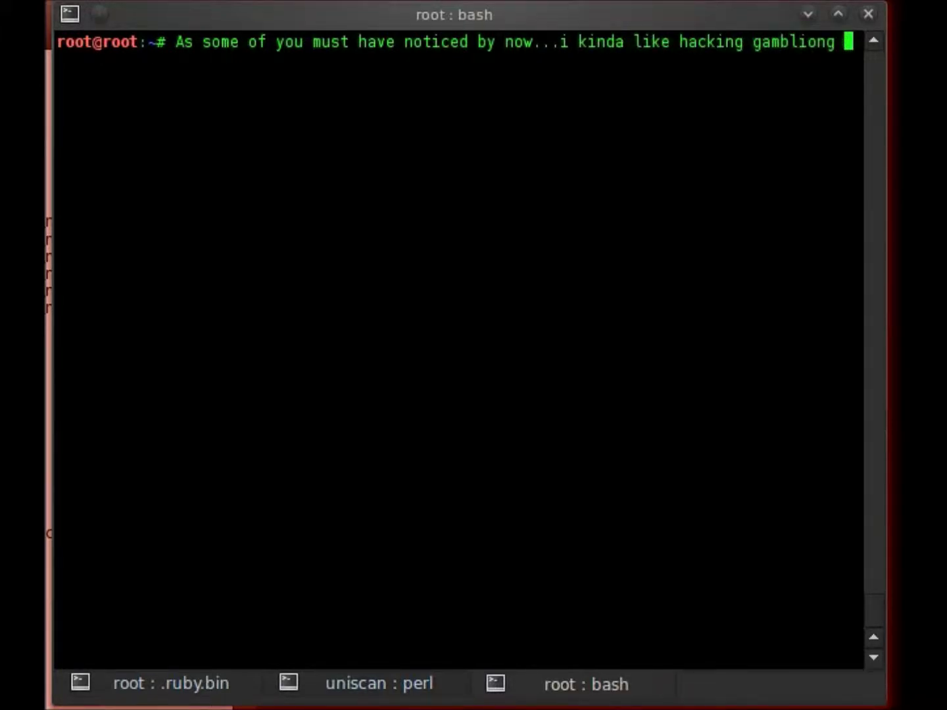
key(BackSpace)
key(BackSpace)
key(BackSpace)
text(ng sites ...:P)
key(Return)
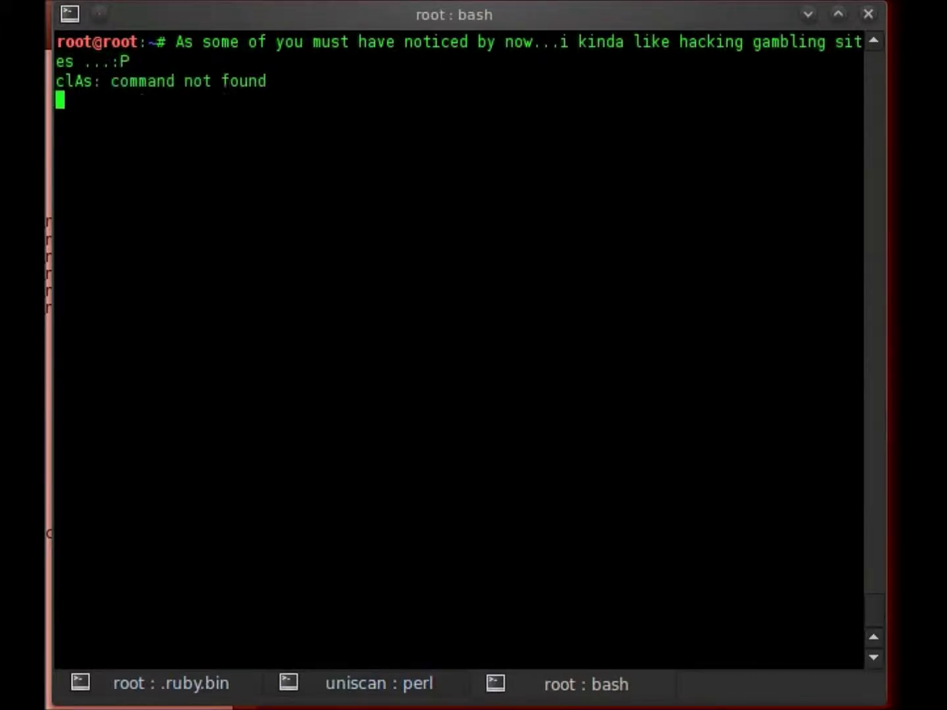
key(ctrl+l)
text(ok..)
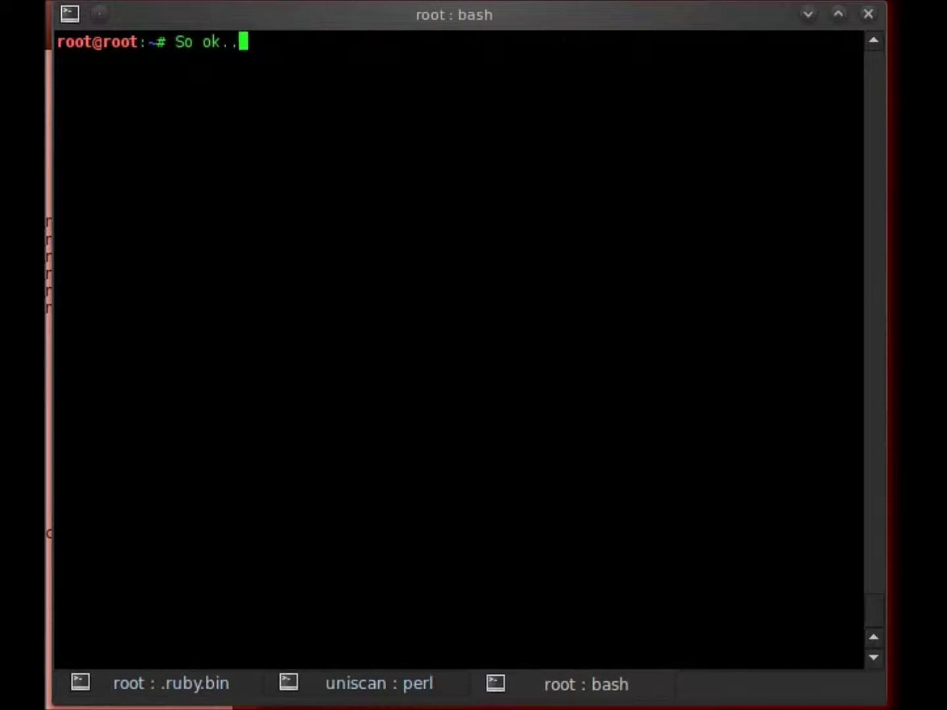
text(...ba)
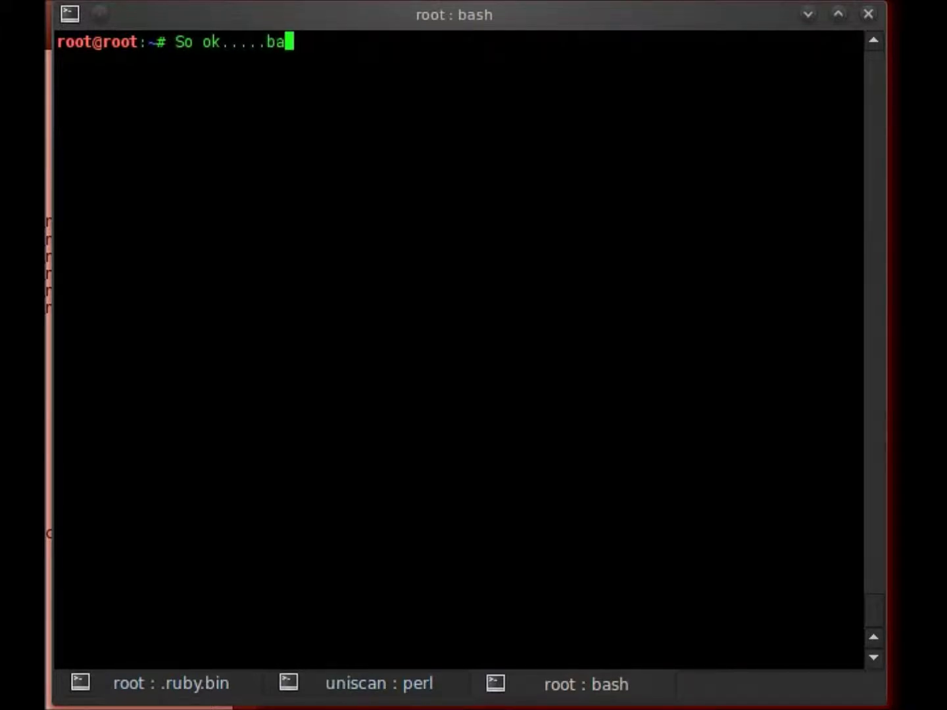
text(sically when the sc)
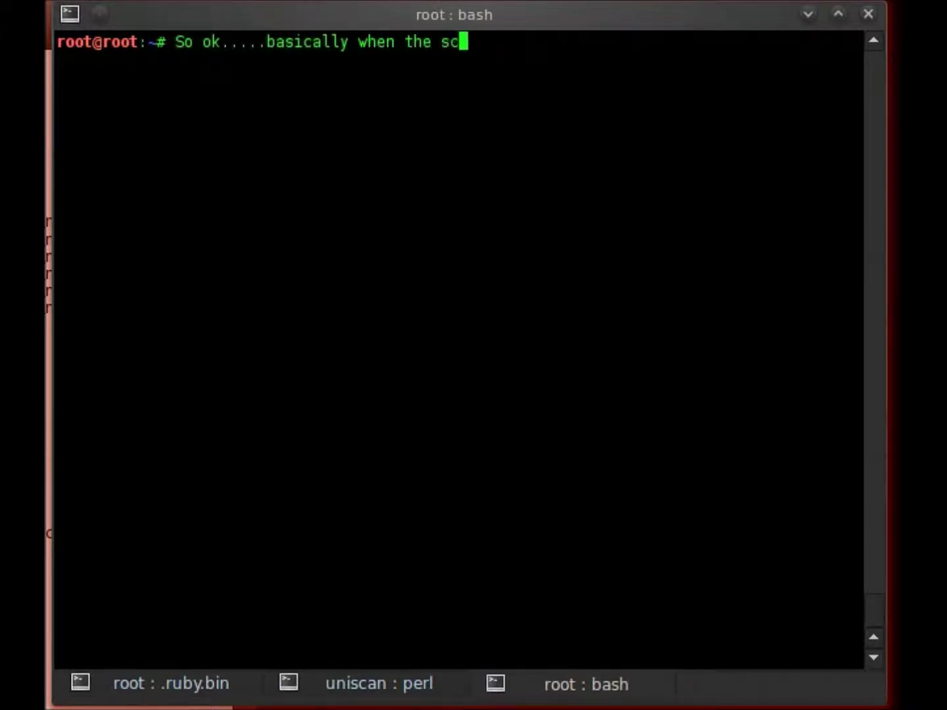
text(an ends you c)
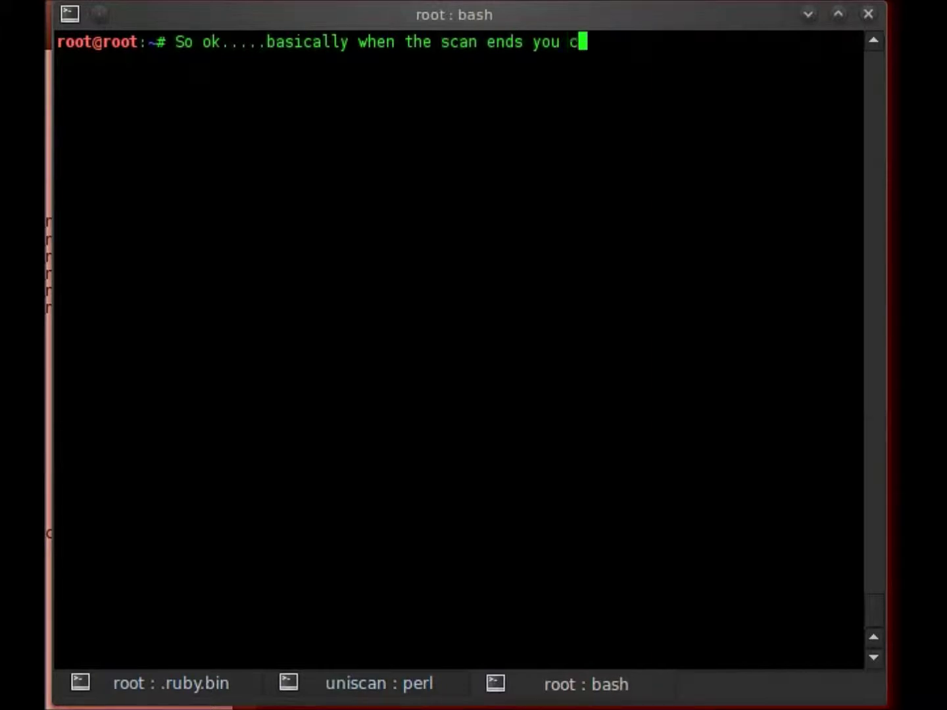
text(an go through the list an)
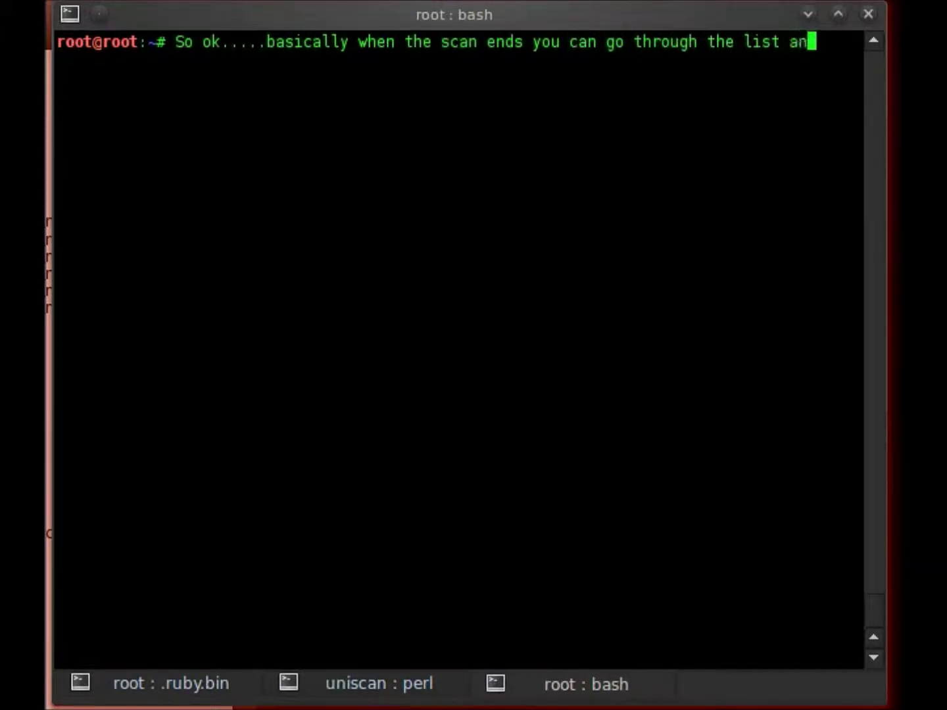
text(d loca)
Enter the corrected note about finding vulnerable options in the scan list.
key(BackSpace)
key(BackSpace)
key(BackSpace)
text(locate various)
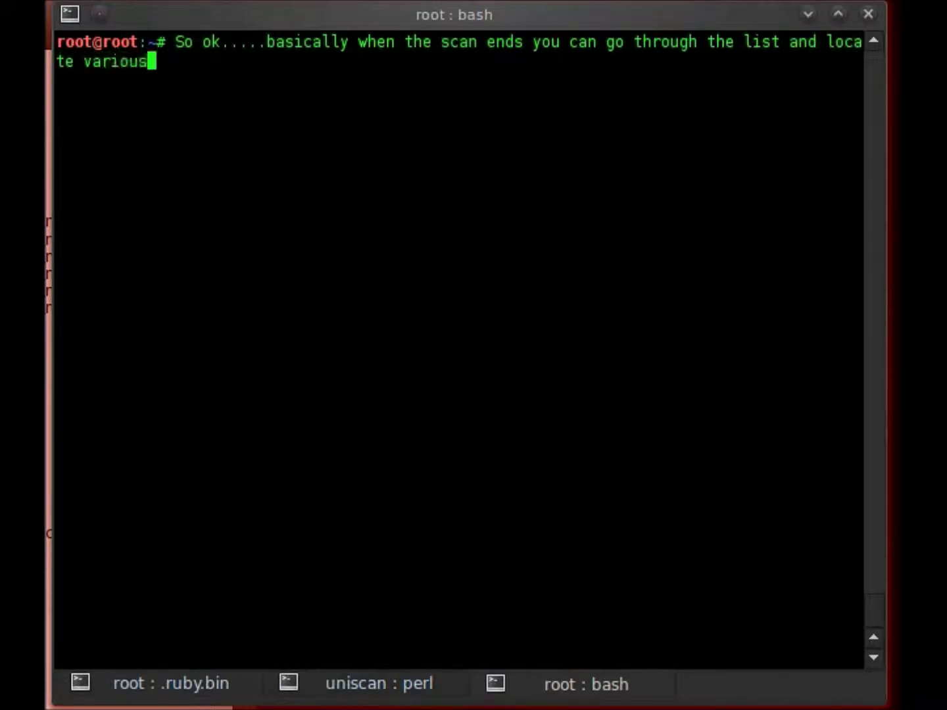
text( vulnerable opti)
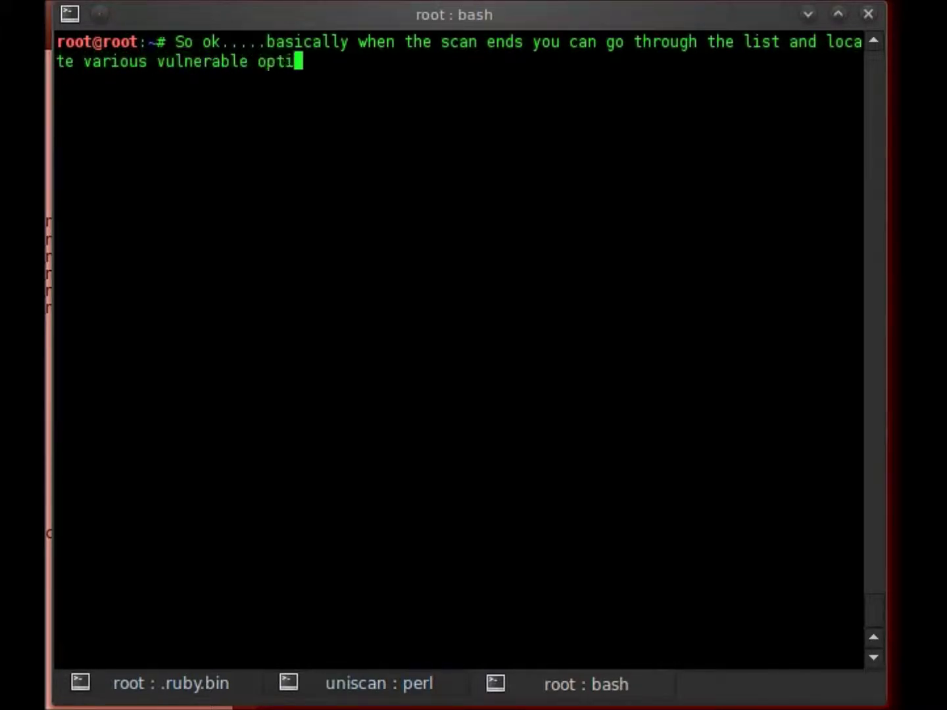
text(ons and try them)
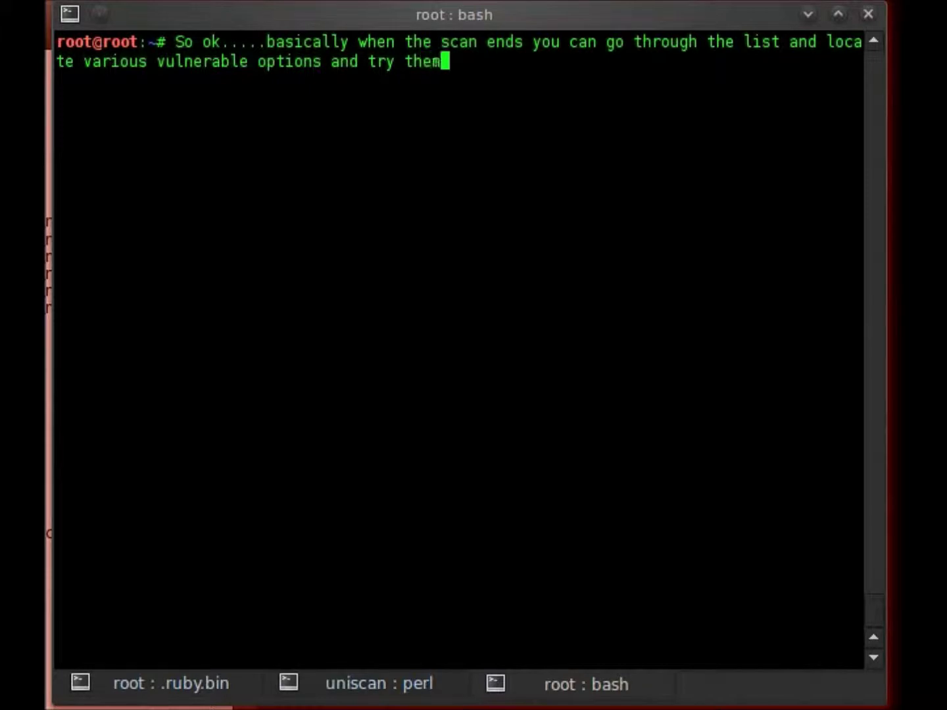
key(Return)
text(clear)
Enter notes naming com_casino_blackjack and saying 'I like that', clearing between them.
key(Return)
text(S)
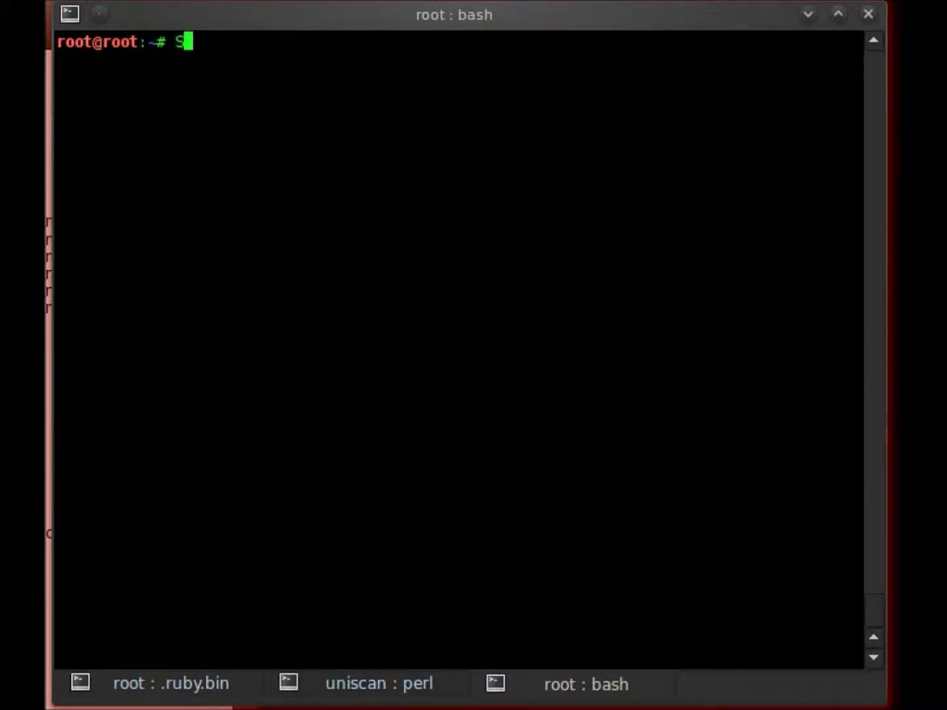
text(o in my case righ)
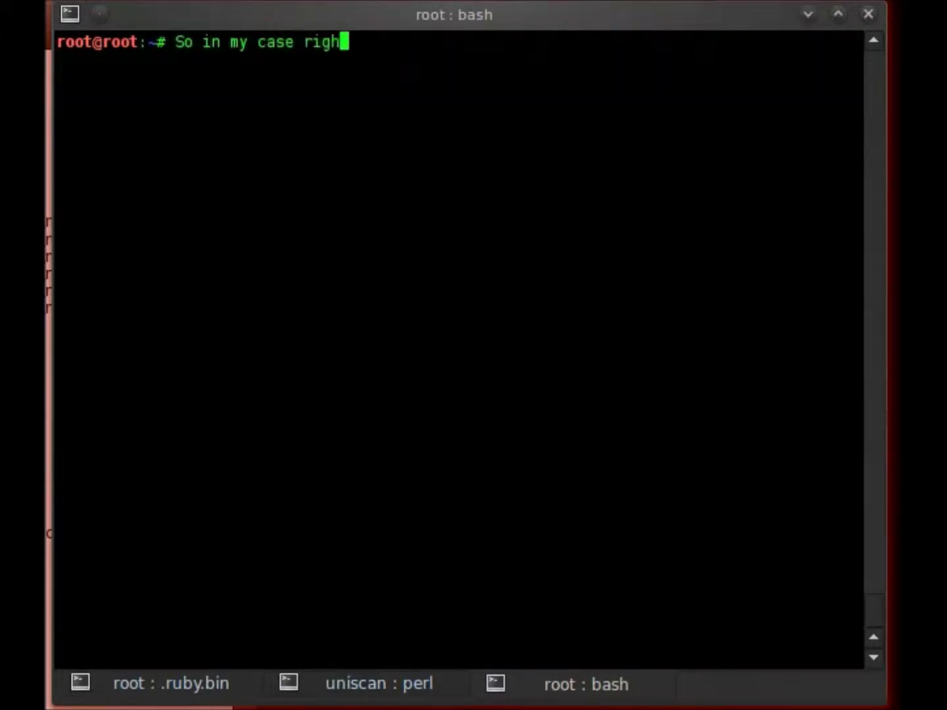
text(t now....../components/com_casino_blackjack/)
key(Return)
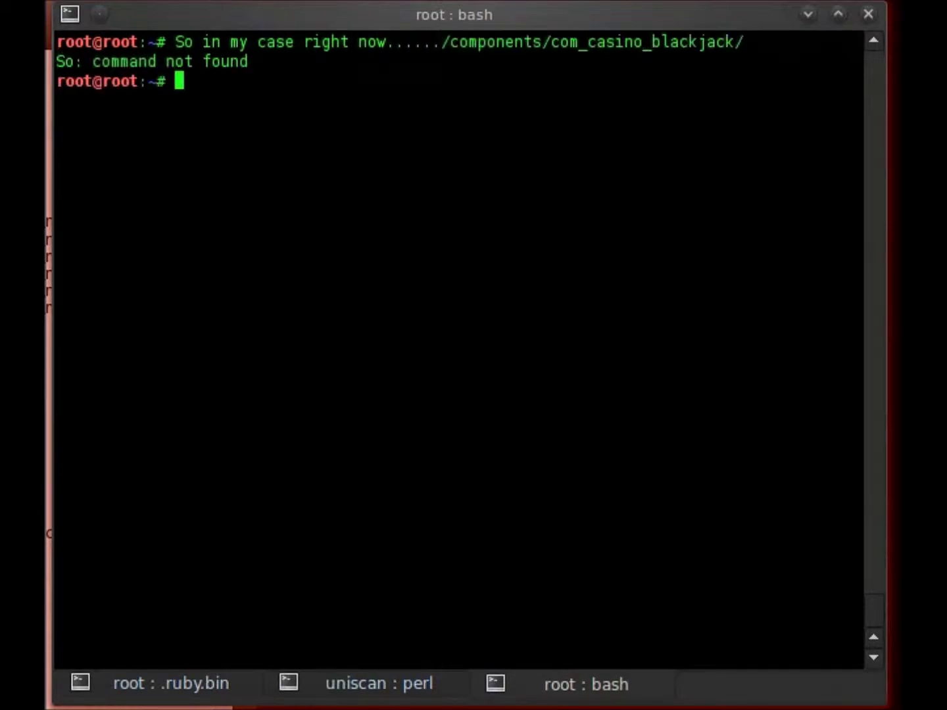
text(li)
text(ke that !)
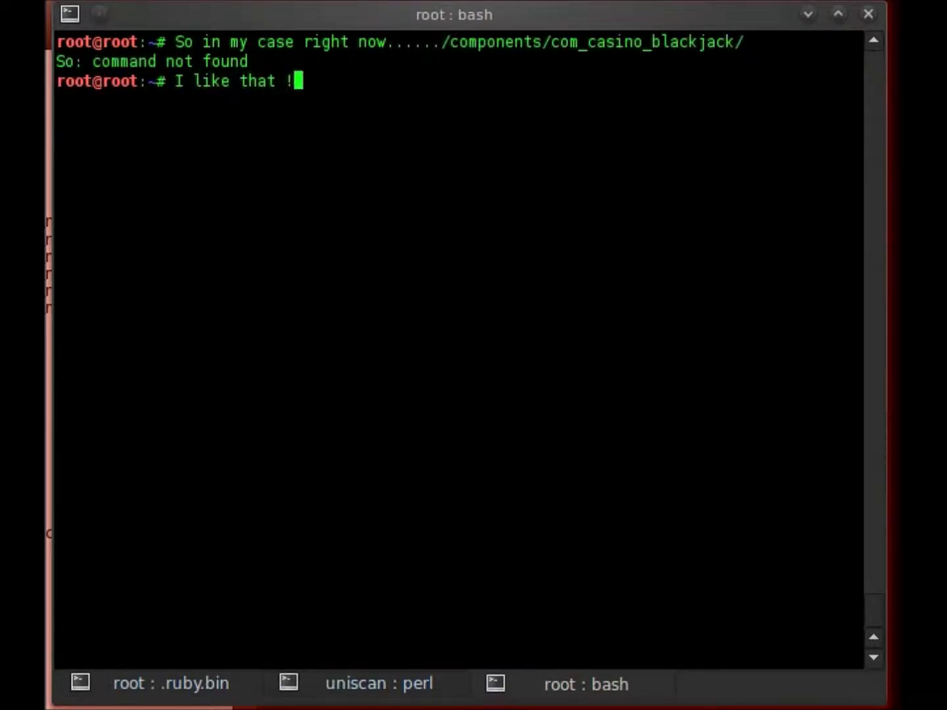
key(Return)
text(clear)
key(Return)
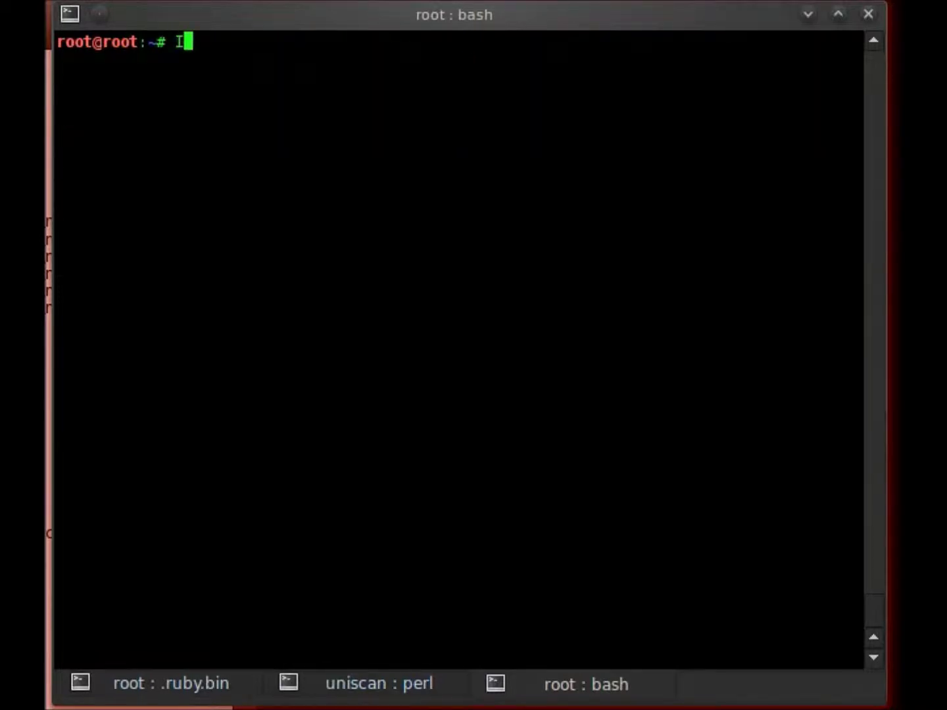
text(recall there being )
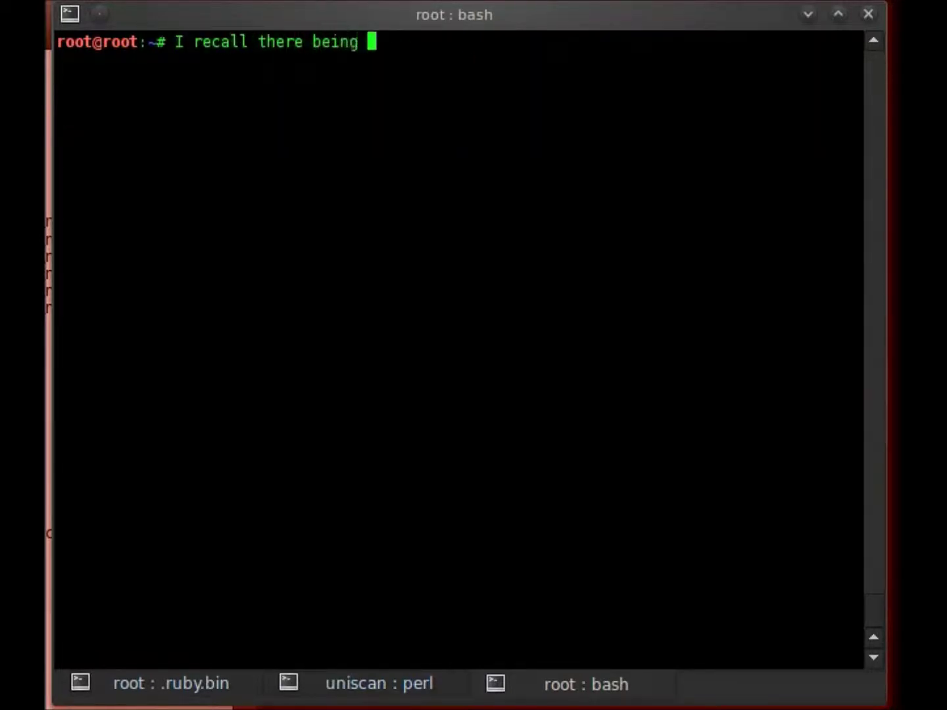
text(n exploit )
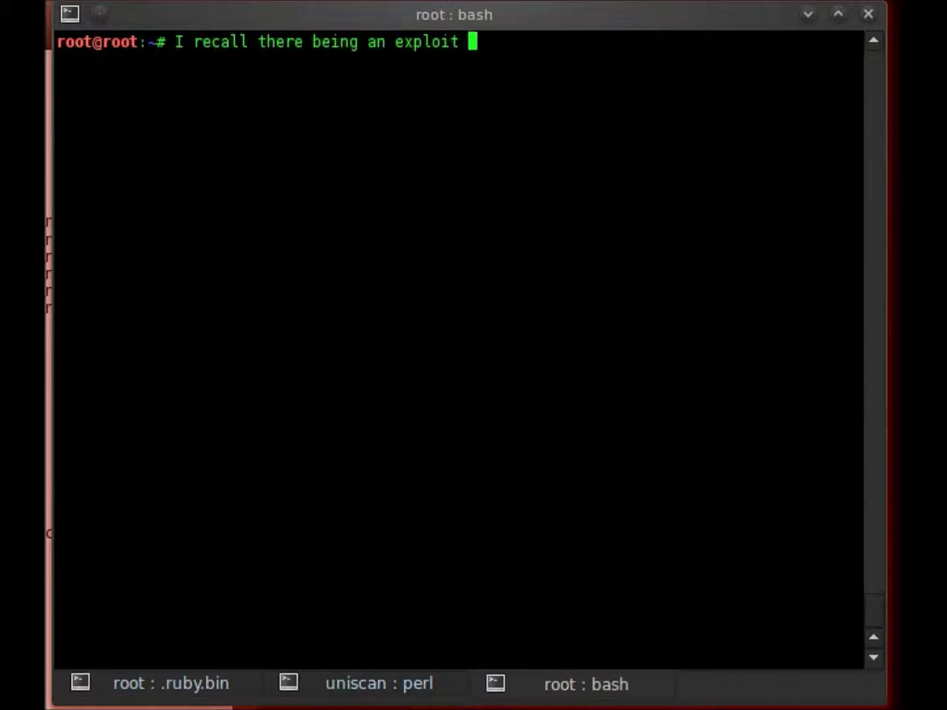
text(out by the )
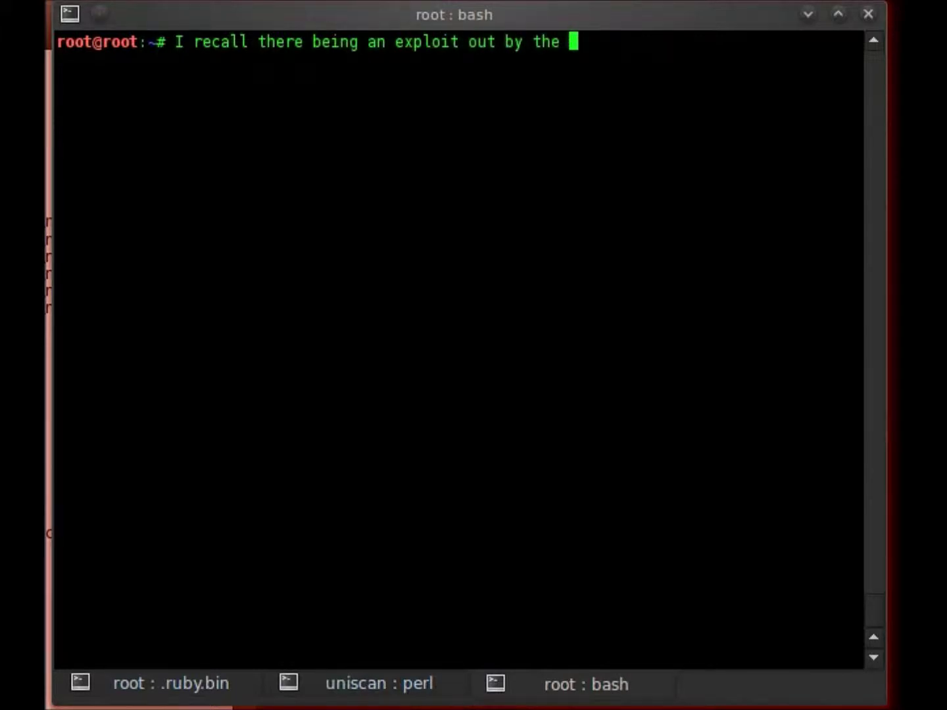
text(4team )
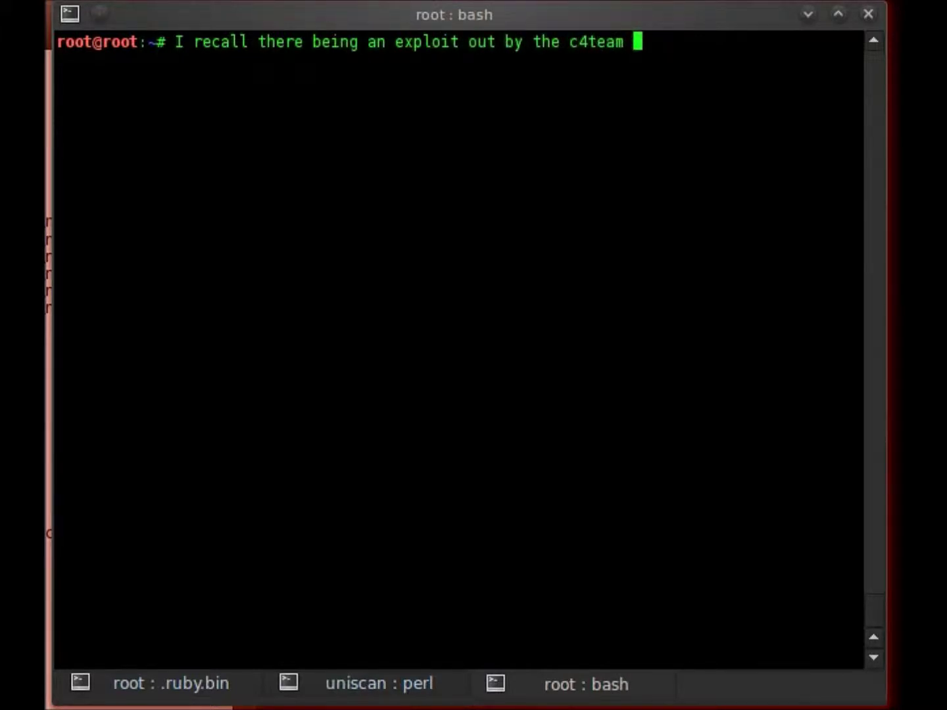
text(ometime back)
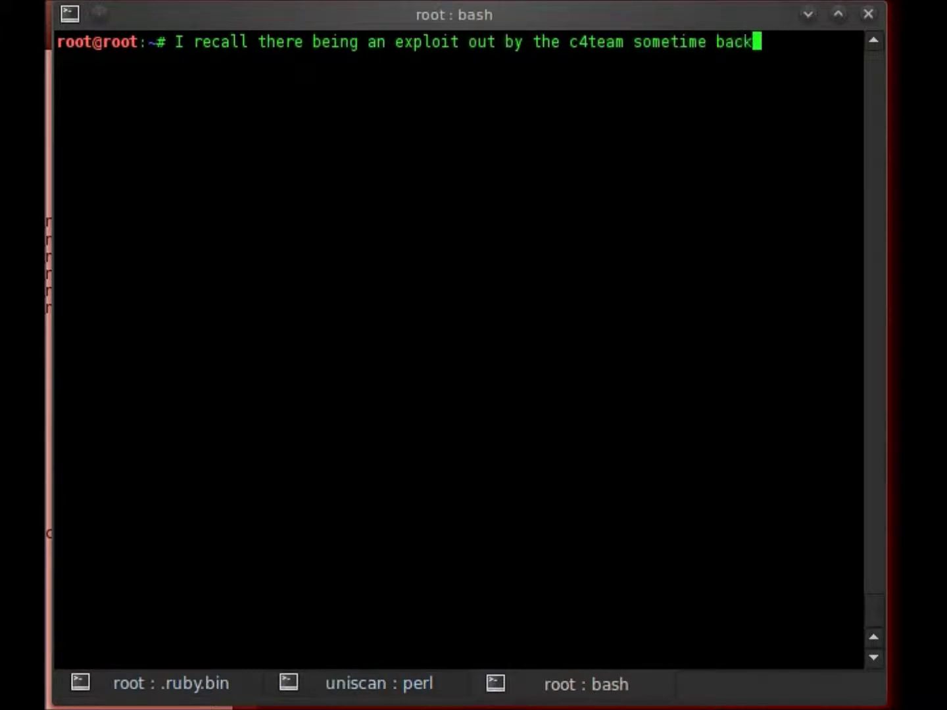
text(, i have )
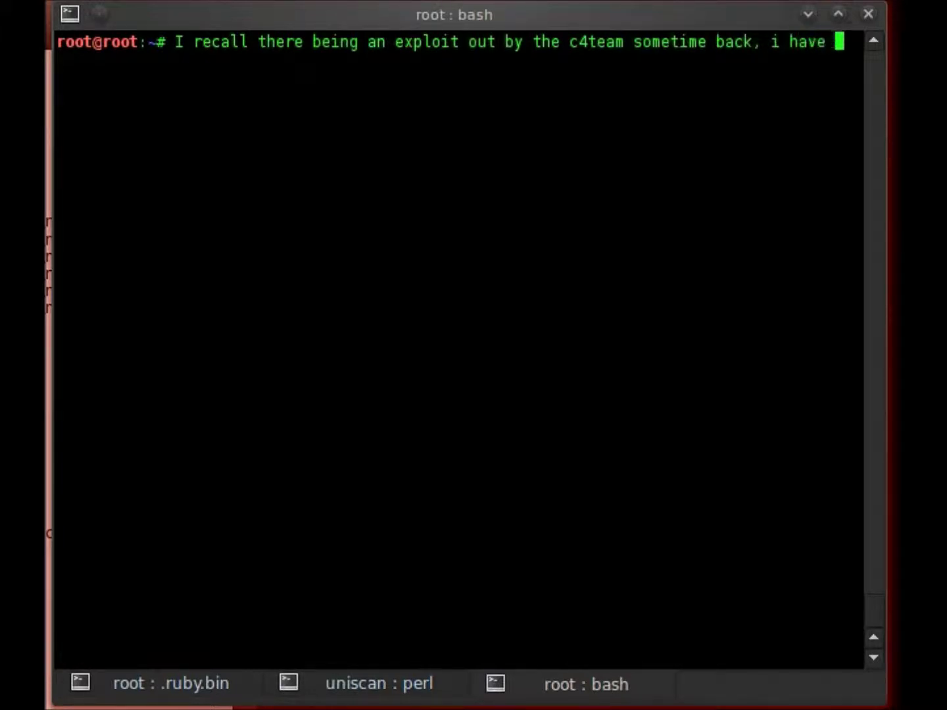
text(it!clear)
Note that the IP address must become a domain name, then clear the screen.
key(Return)
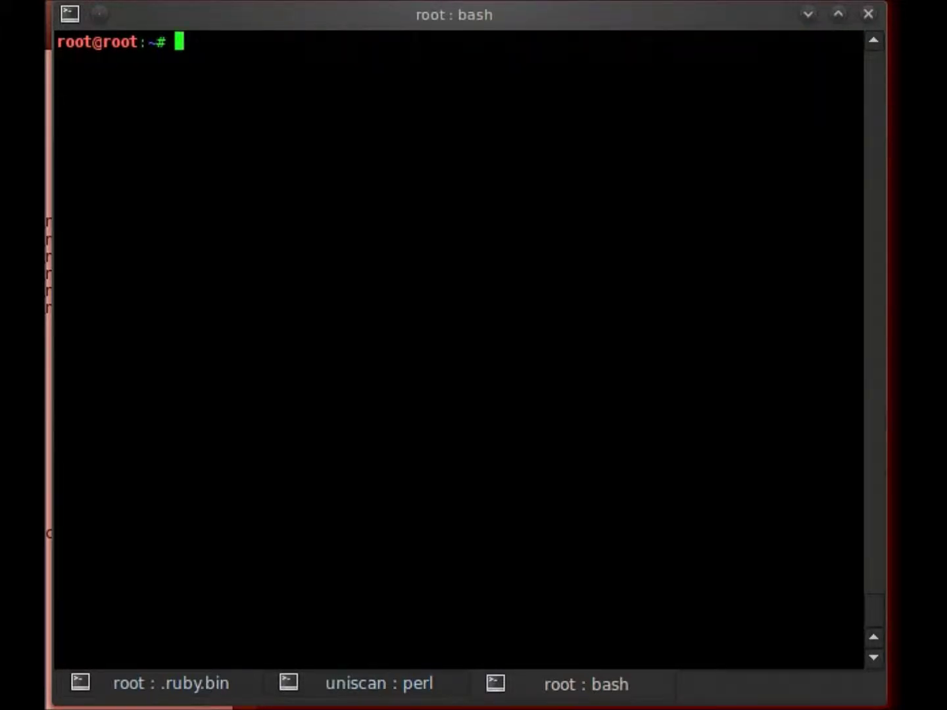
text(lets try this but be)
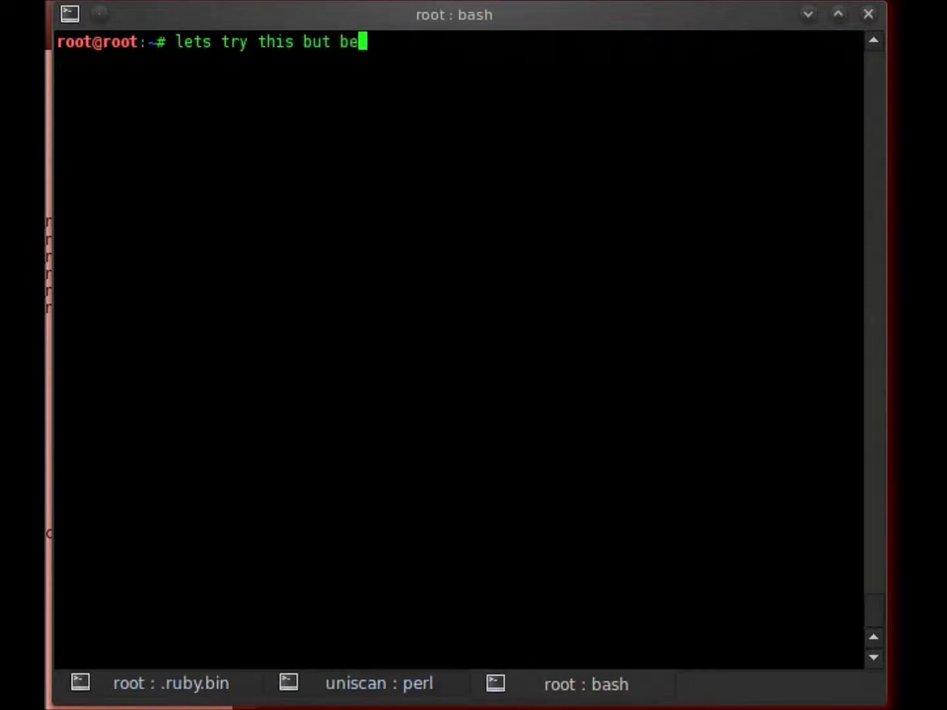
text(fore that i need to con)
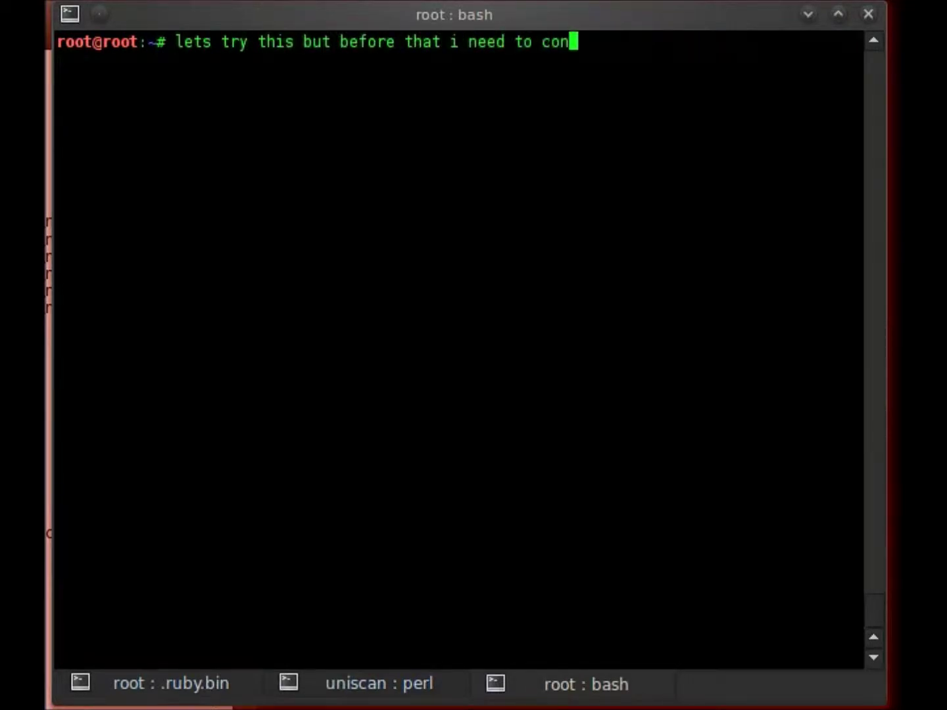
text(vert the )
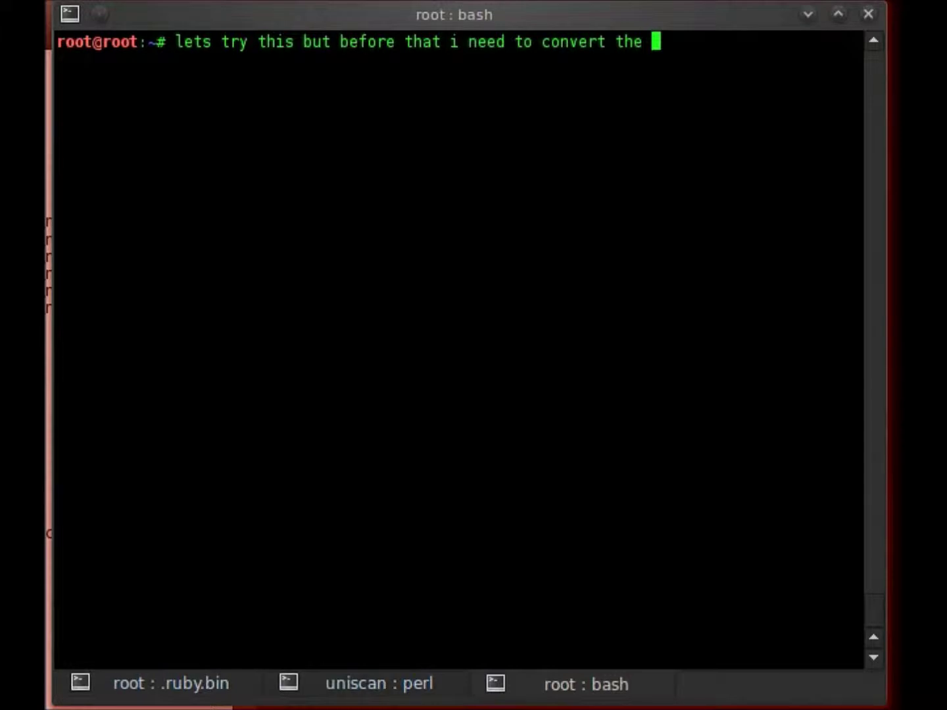
text(ip a)
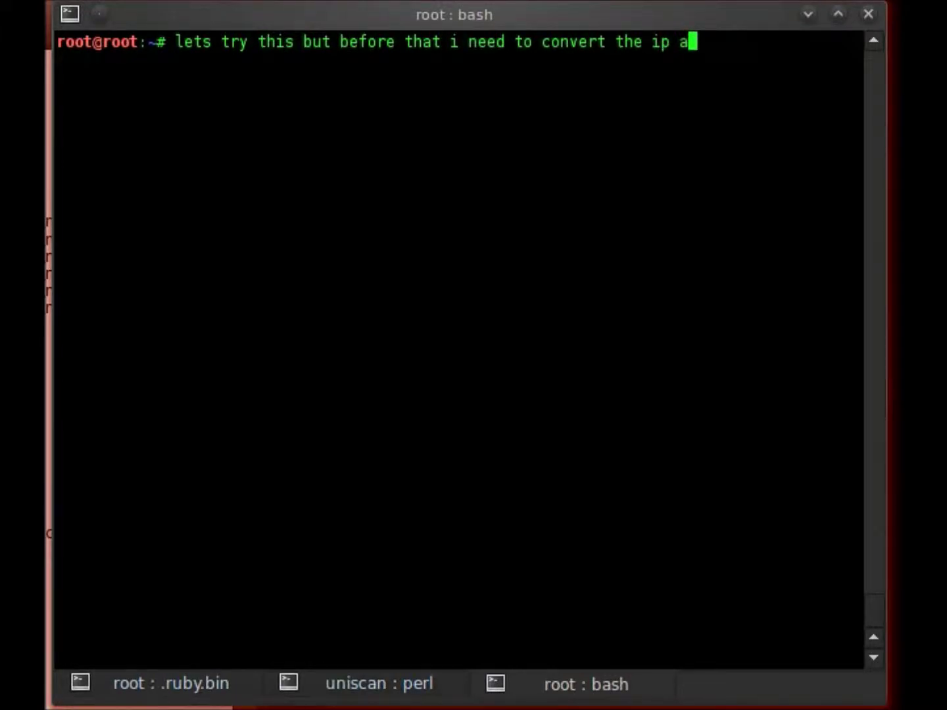
text(ddress to a )
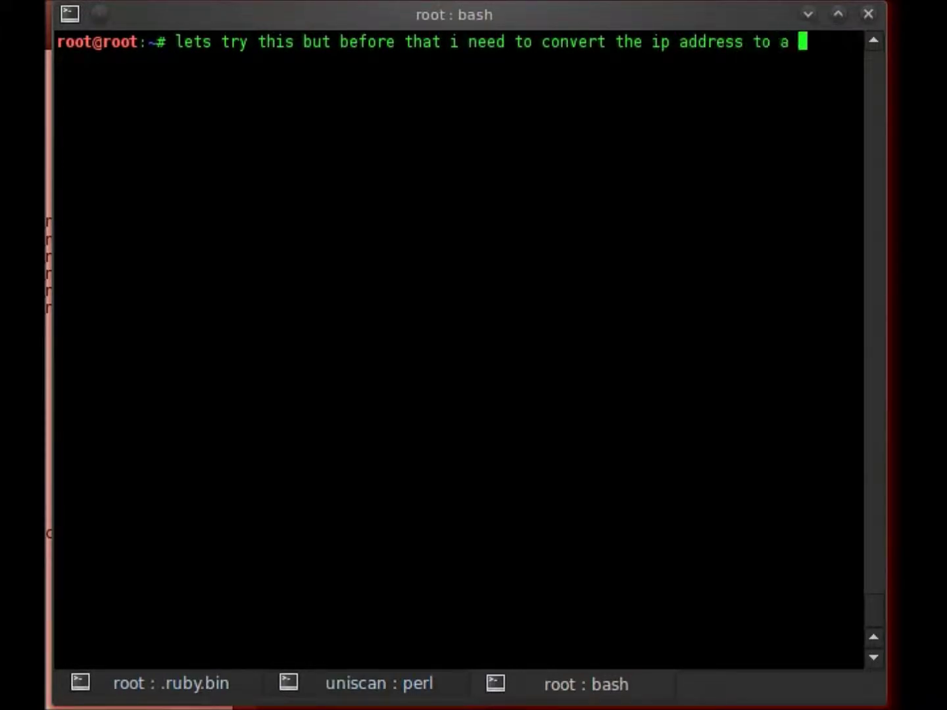
text(domain)
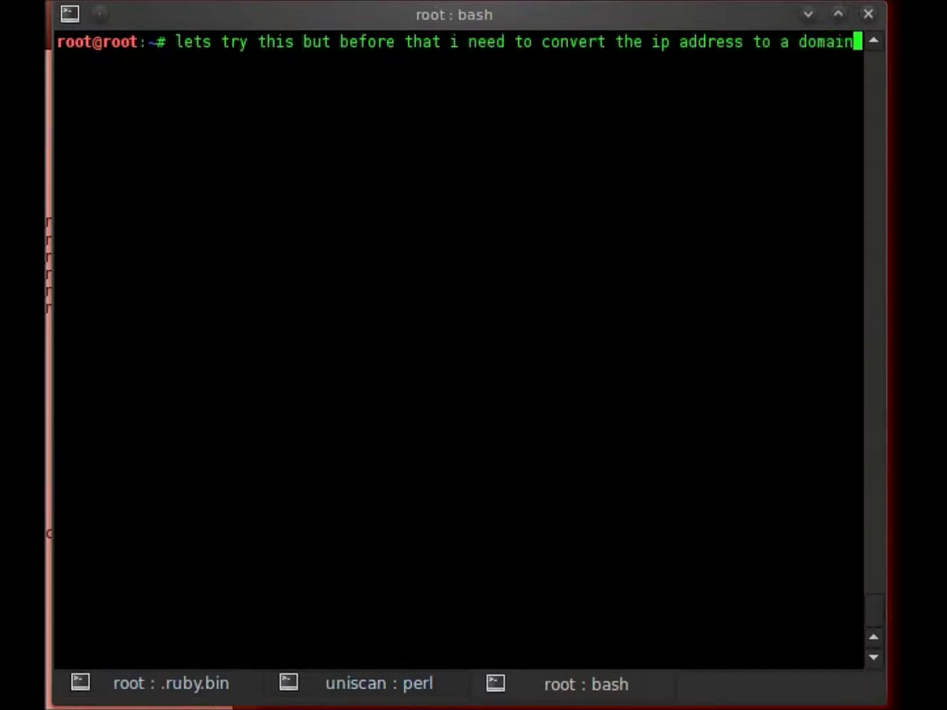
text( name.)
key(Return)
text(clear)
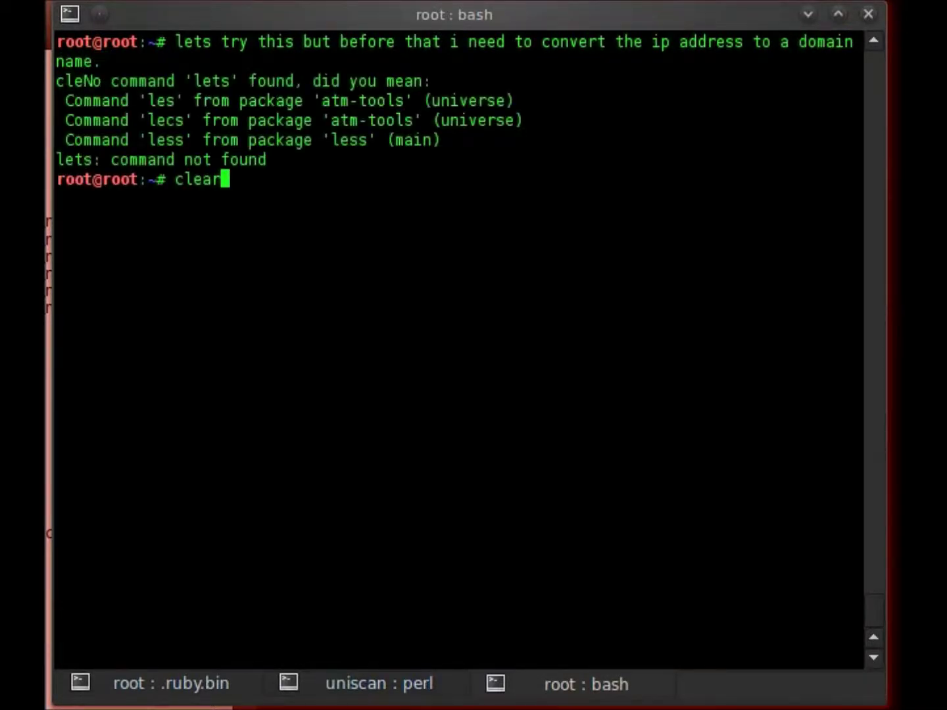
key(Return)
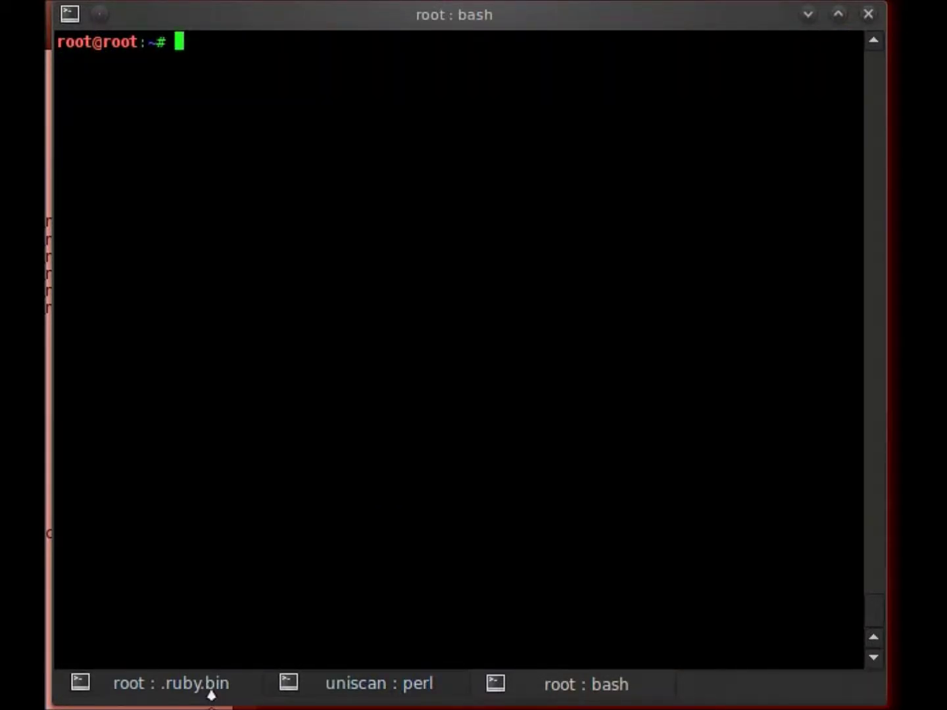
click(206, 688)
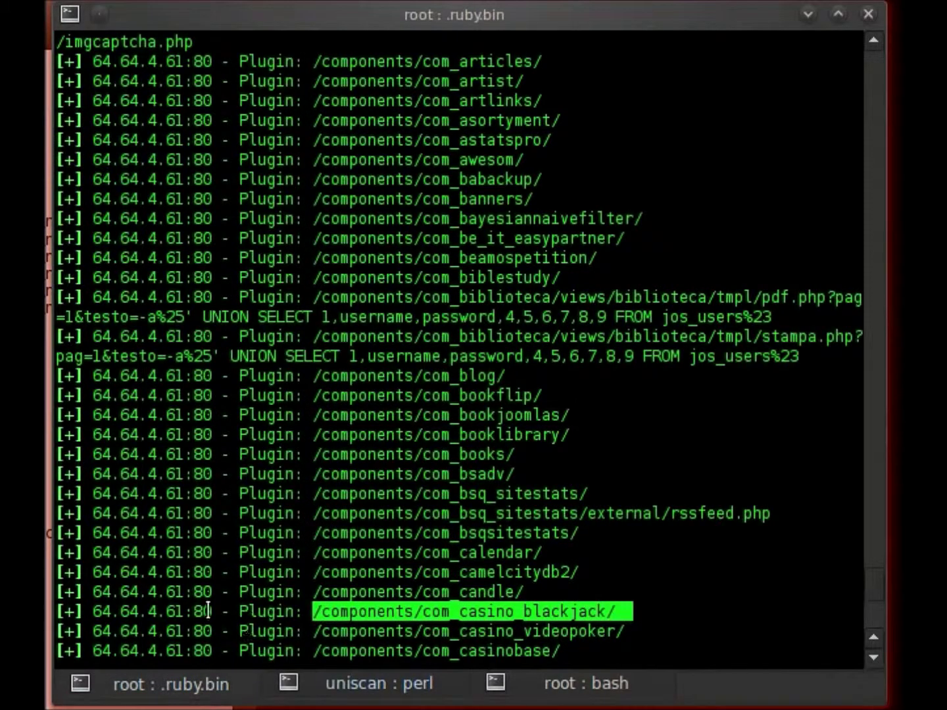
drag(188, 612, 99, 611)
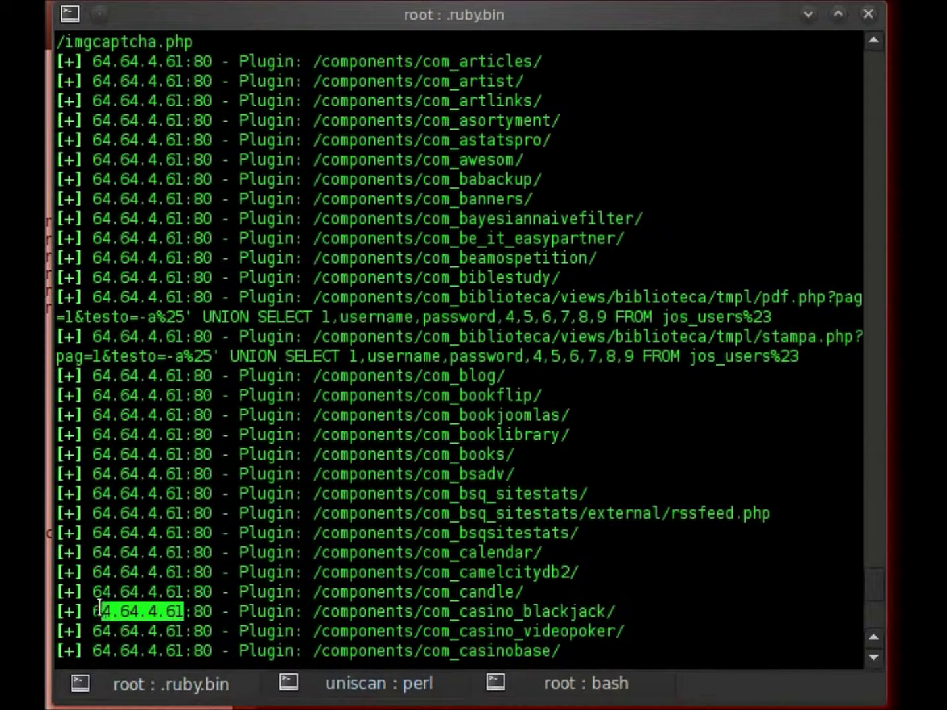
click(525, 684)
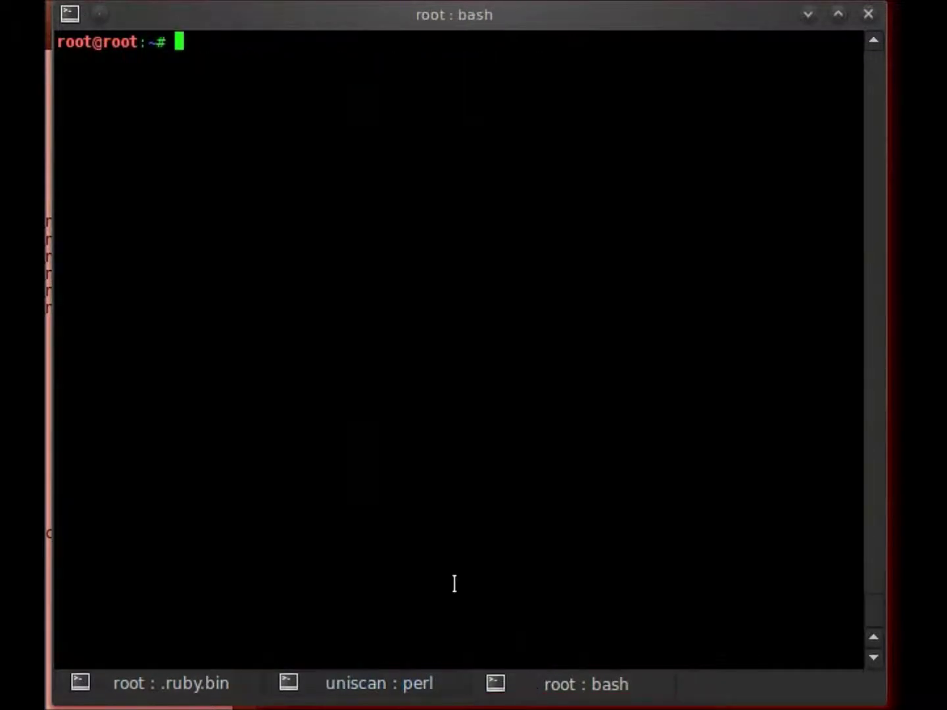
text(nmap)
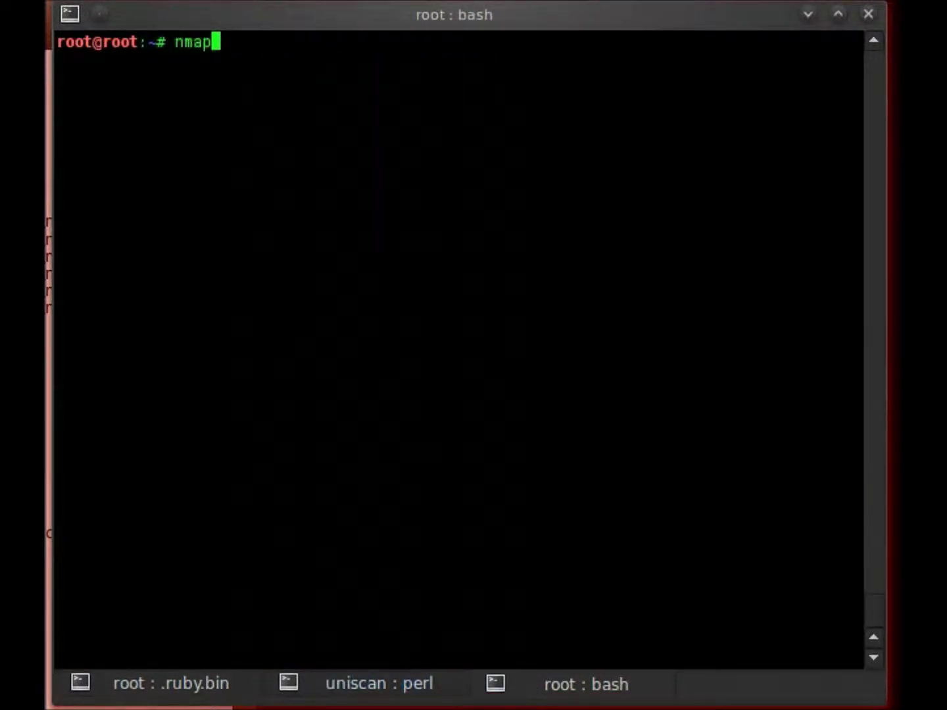
text( -v -sV -)
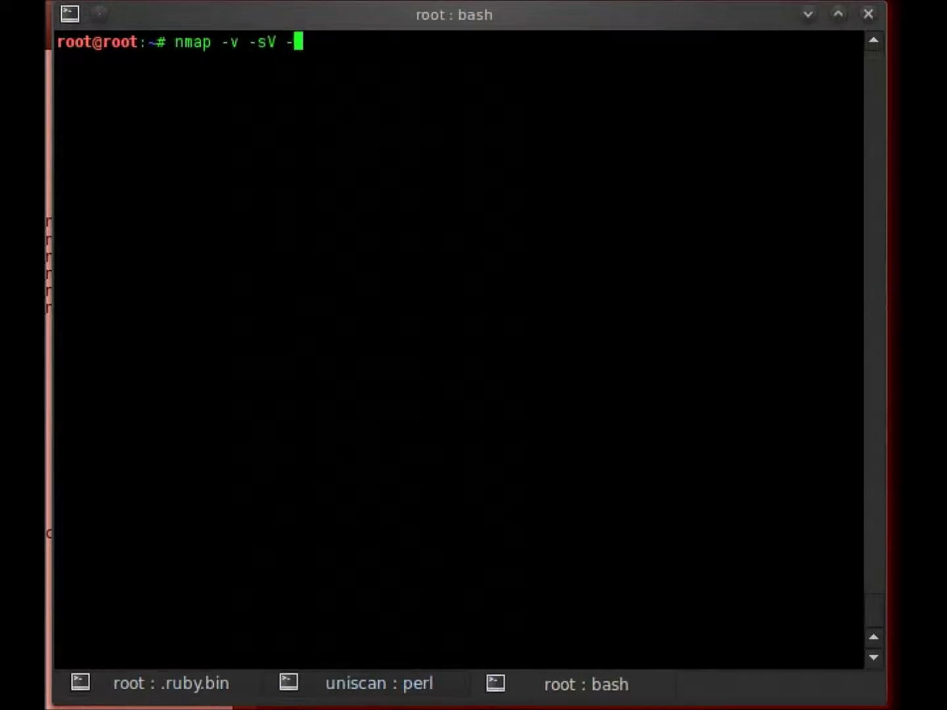
key(Return)
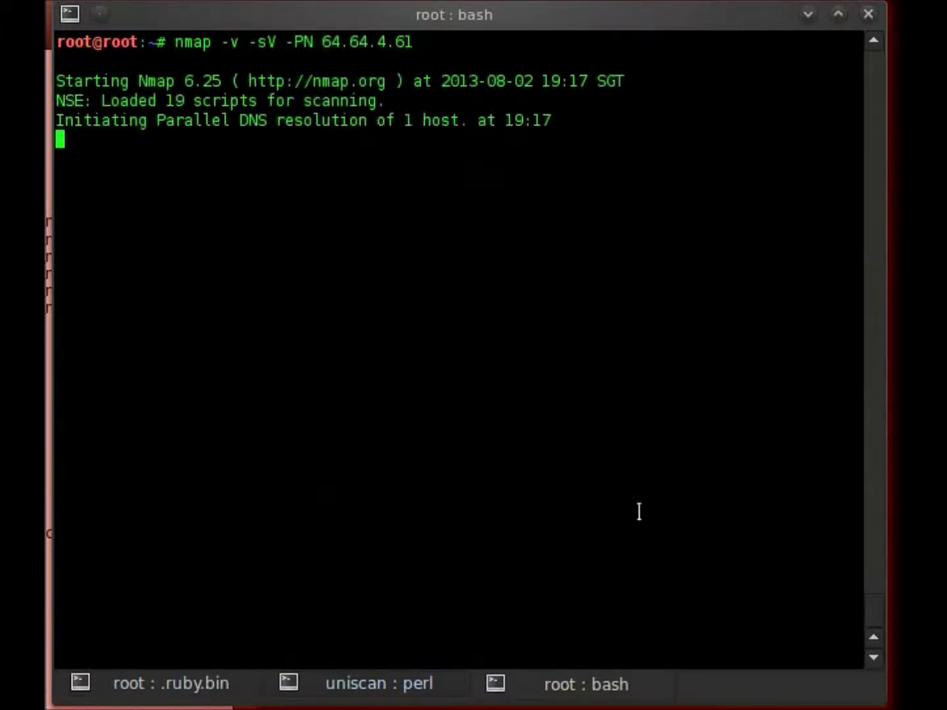
key(ctrl+z)
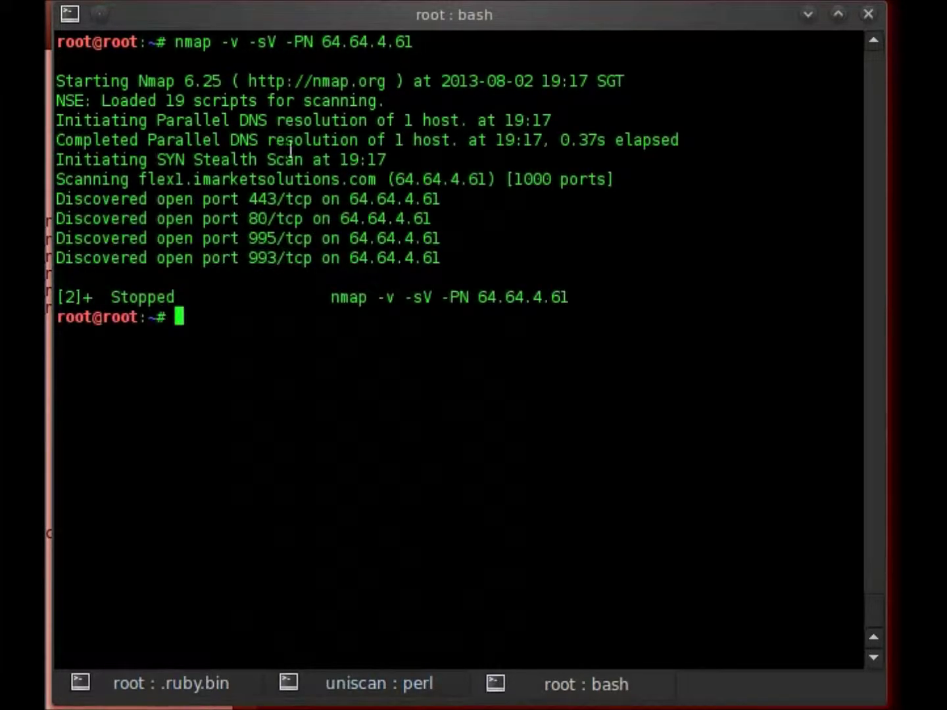
drag(379, 179, 144, 178)
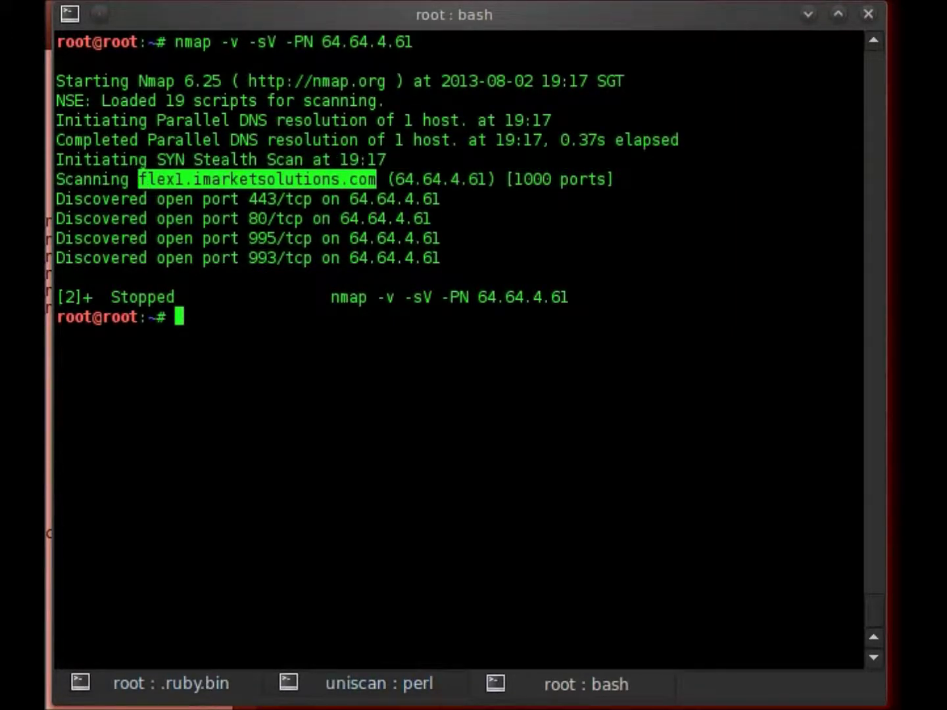
key(alt+Tab)
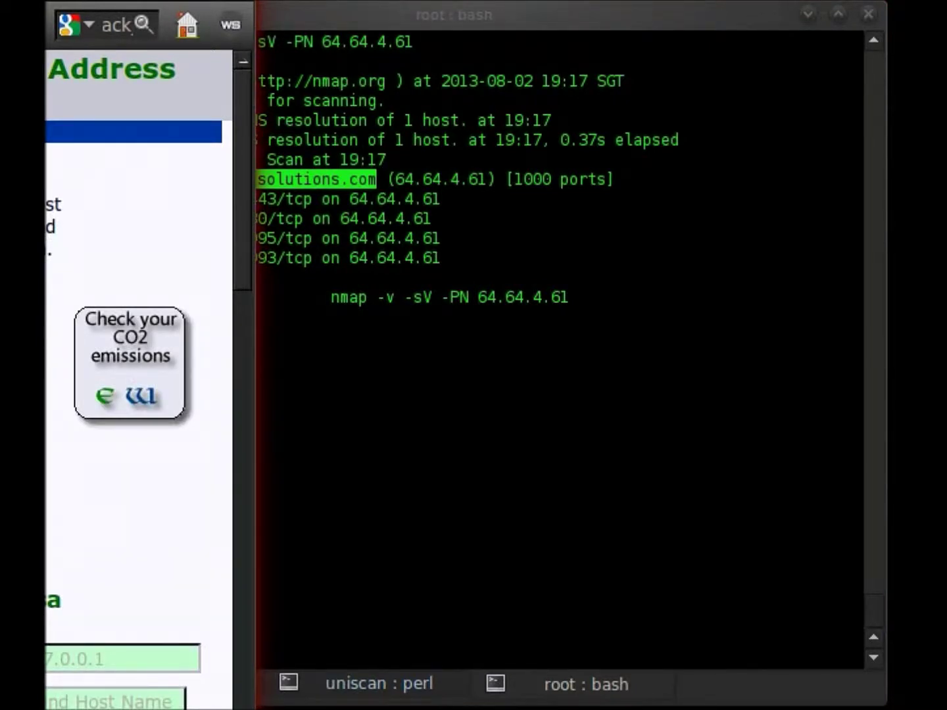
drag(69, 171, 409, 156)
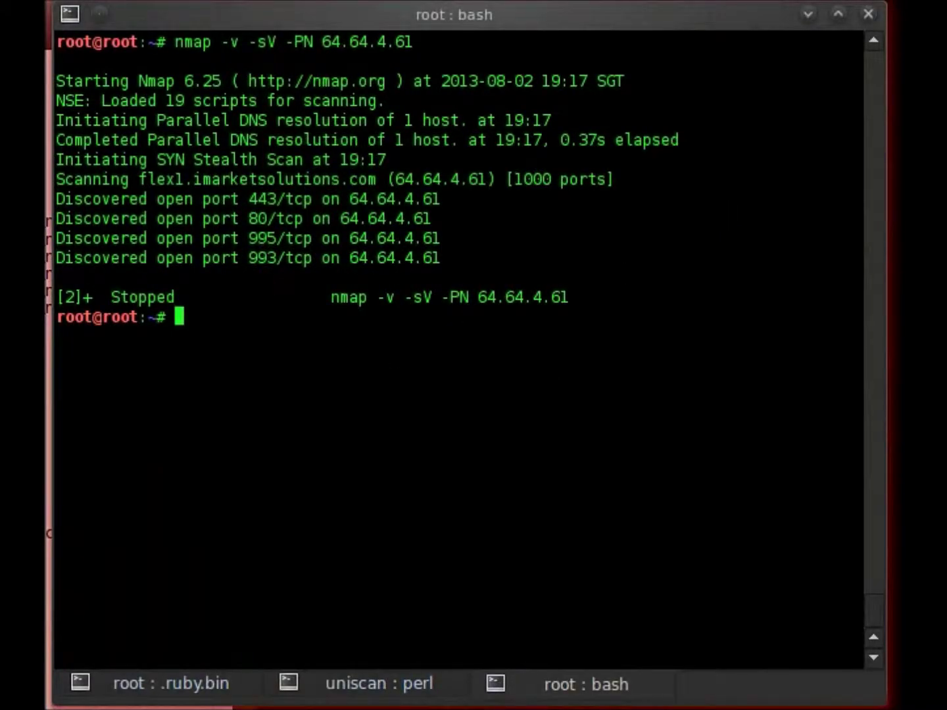
text(s you can see )
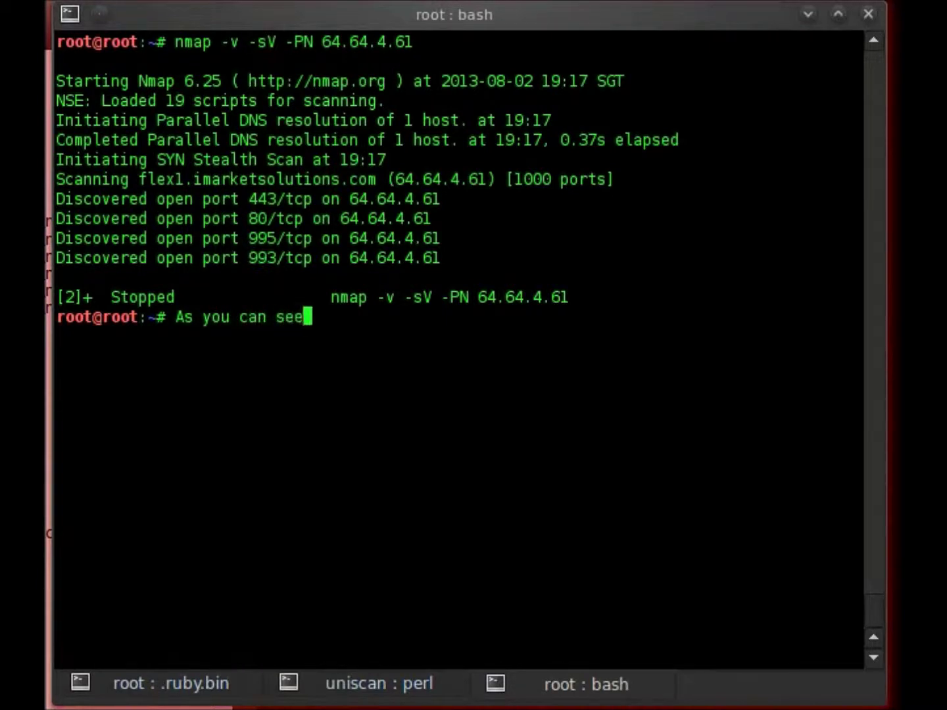
text(when i )
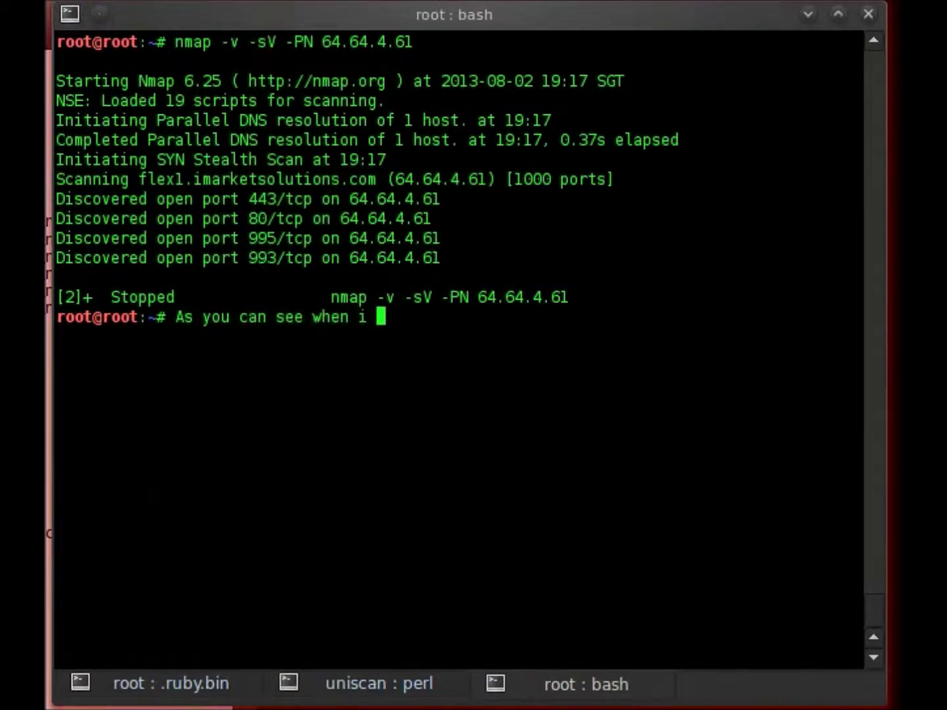
text(ente)
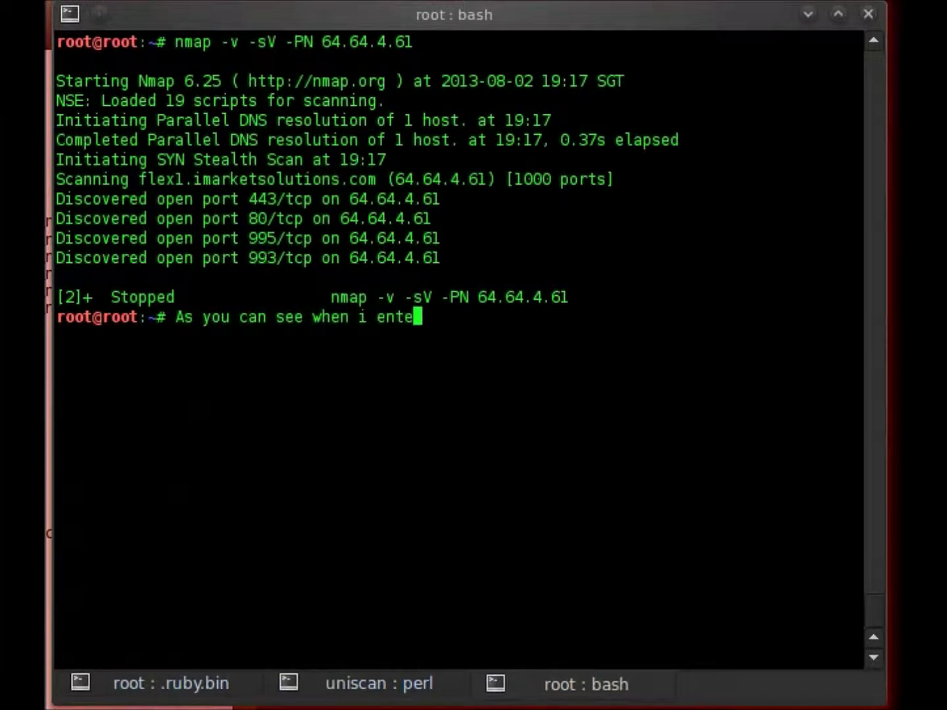
text(r flex1.imarketsolutions.com it )
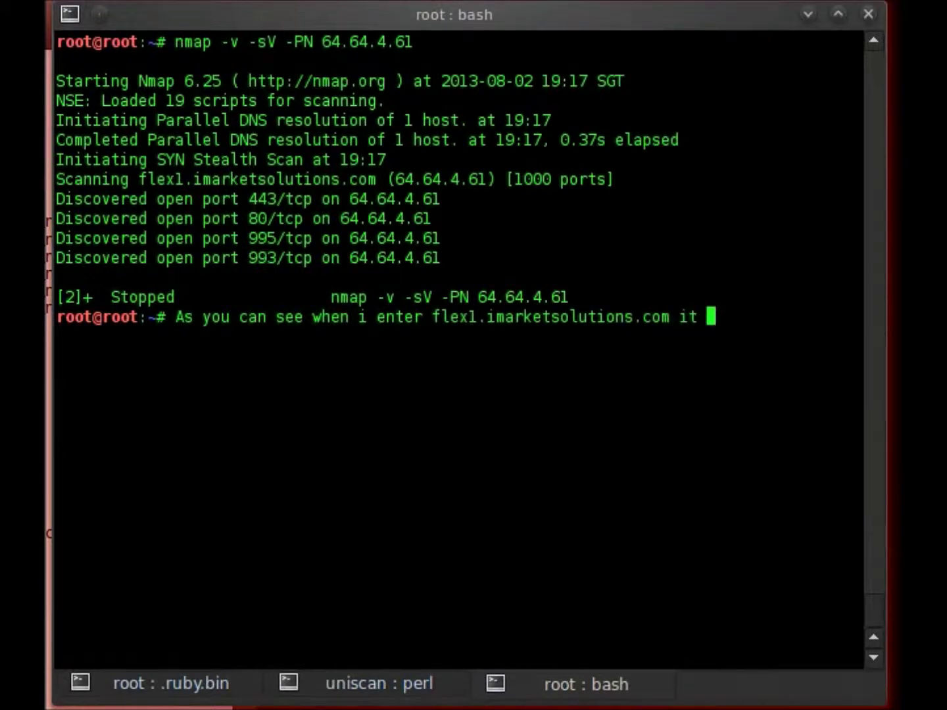
text(redirects to i)
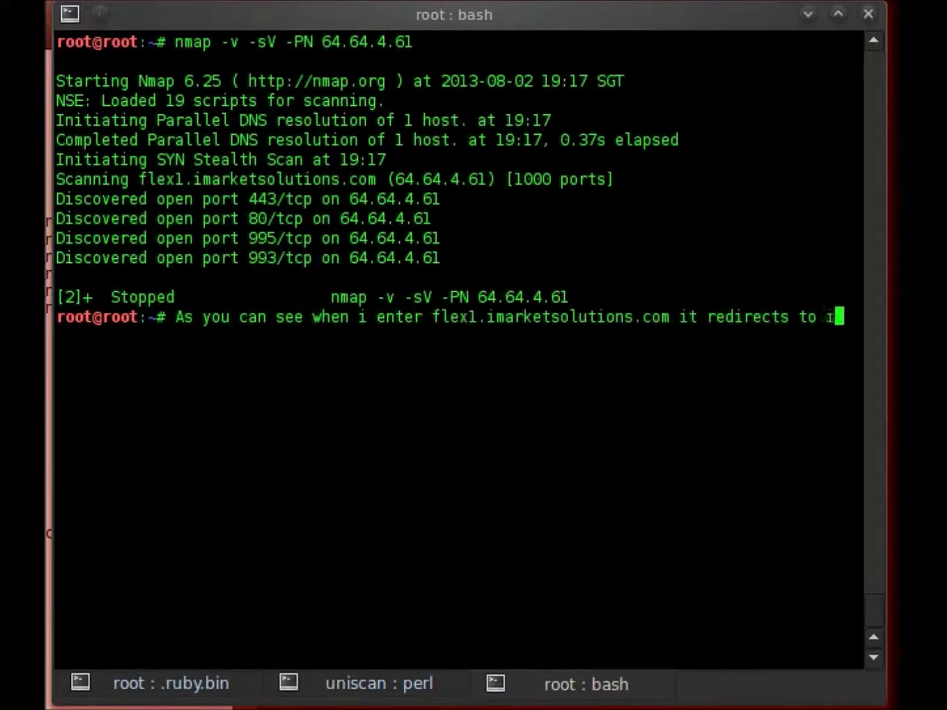
text(marketsolut)
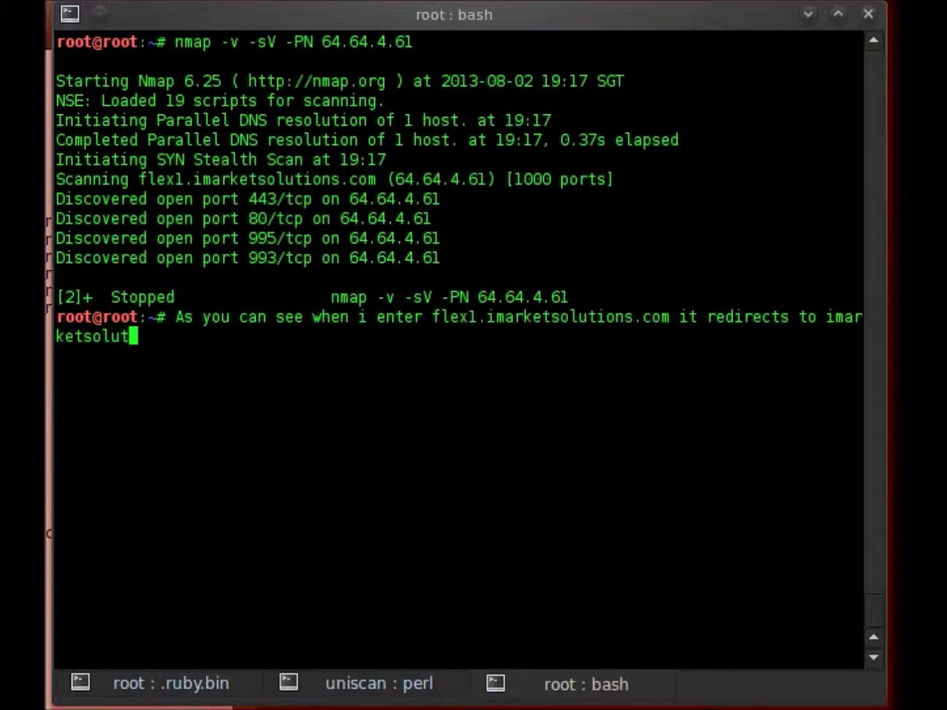
text(ions.com...so ok le)
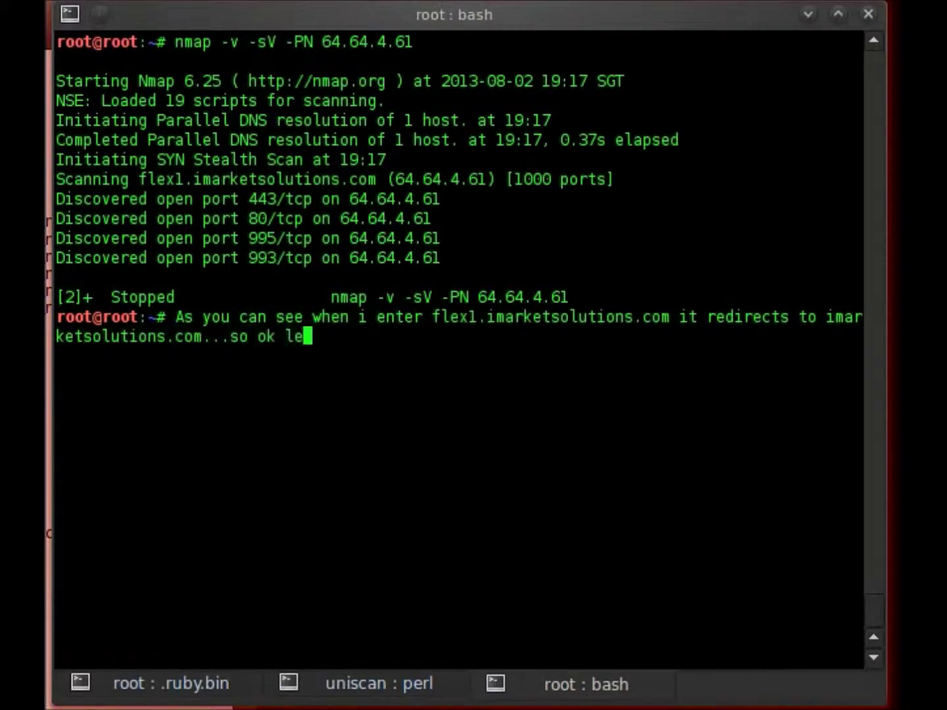
text(ts go with that)
Enter the flex1-to-imarketsolutions.com redirect note, clear, and list the home directory files.
key(Return)
key(ctrl+l)
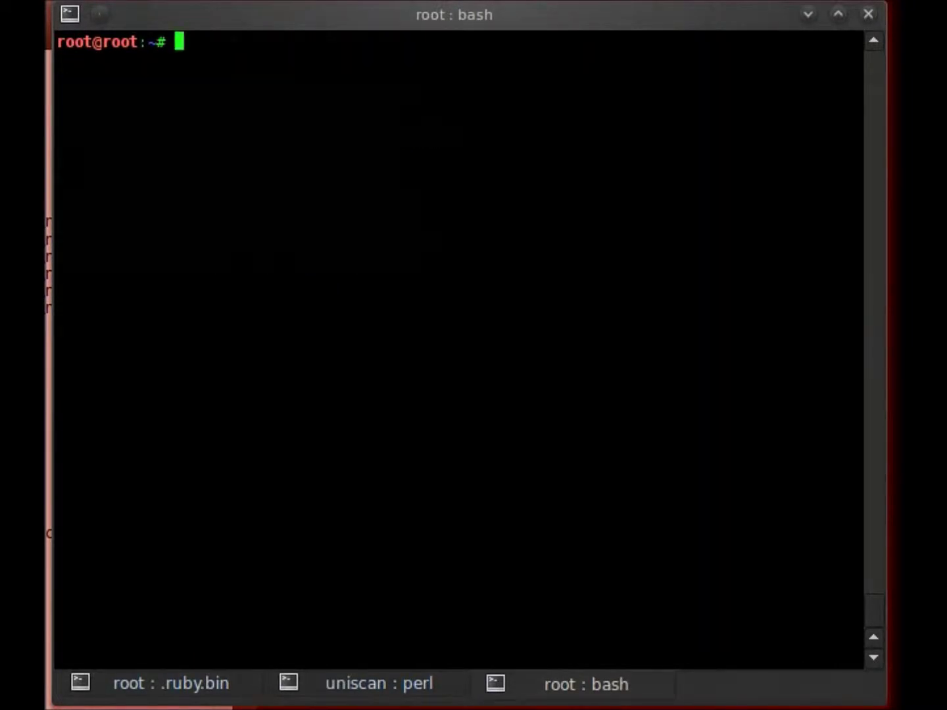
text(ls)
key(Return)
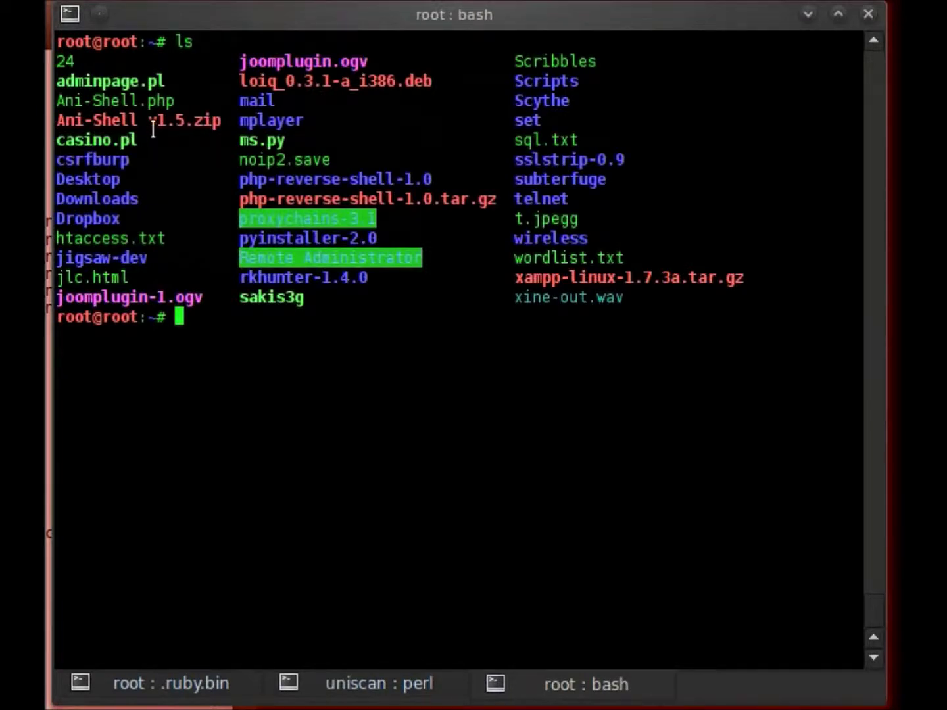
text(clear)
Clear the screen and open casino.pl in nano.
key(Return)
text(cd)
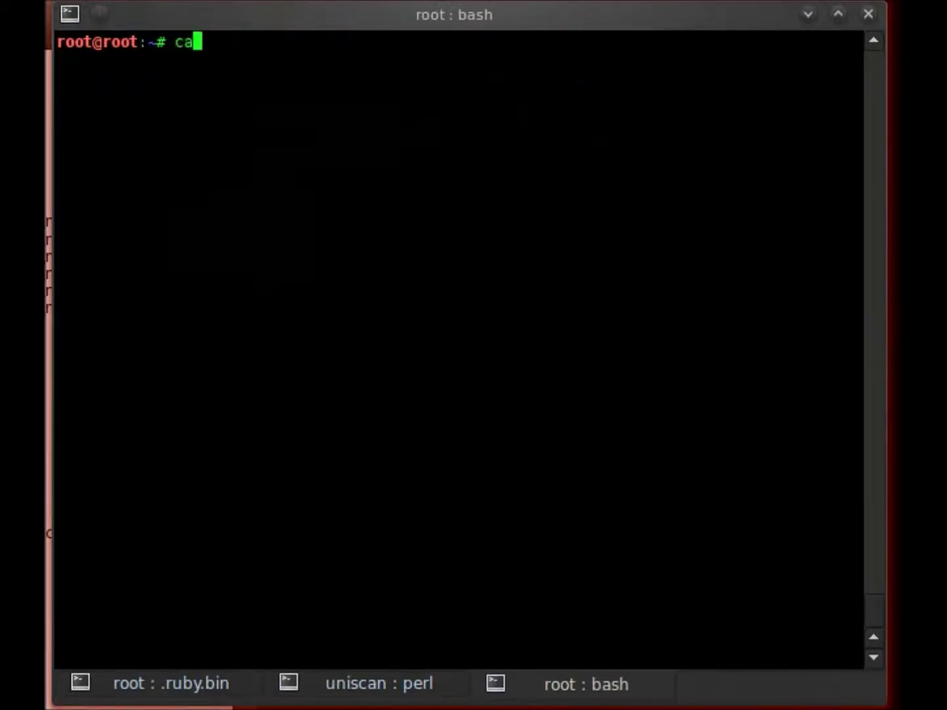
key(BackSpace)
key(BackSpace)
text(nano cas)
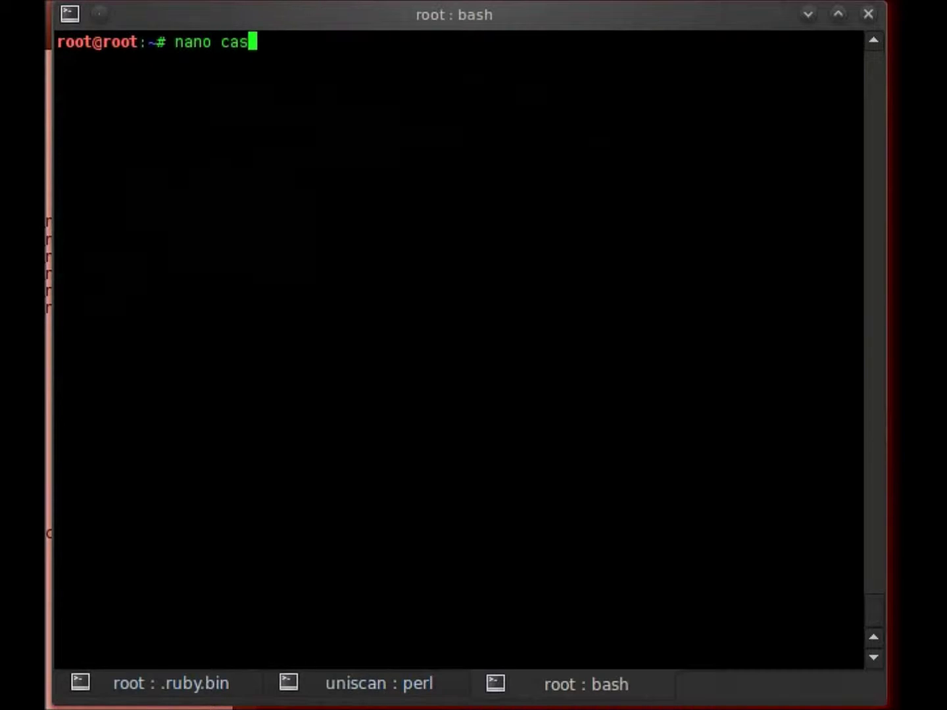
text(ino.pl)
key(Return)
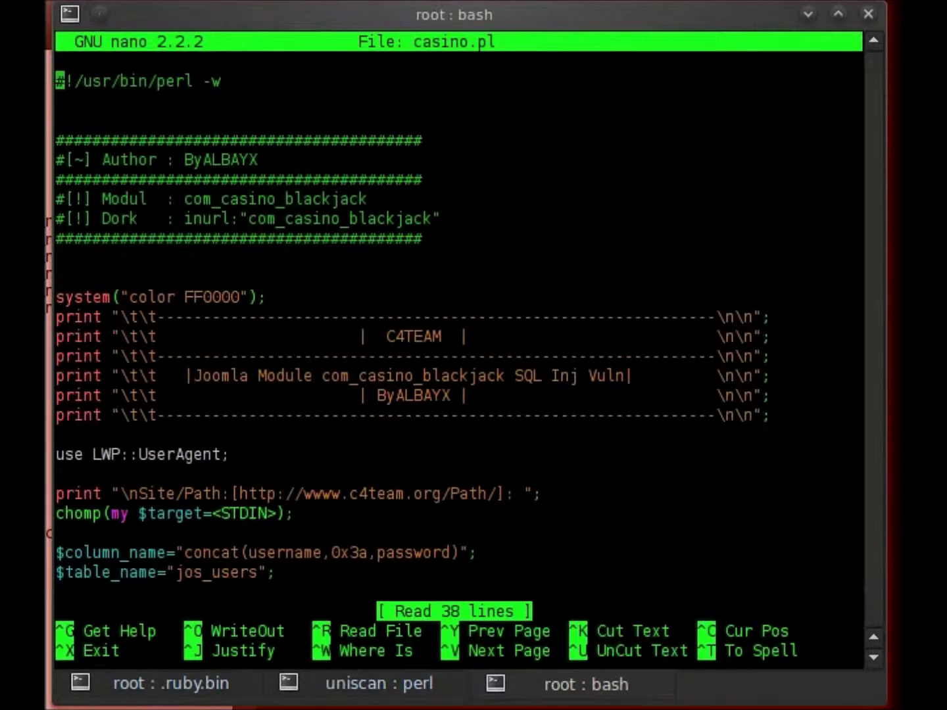
Review casino.pl's header, request and hash-matching code, then exit nano.
key(Down)
key(Down)
key(Down)
key(Down)
drag(702, 402, 151, 277)
click(448, 254)
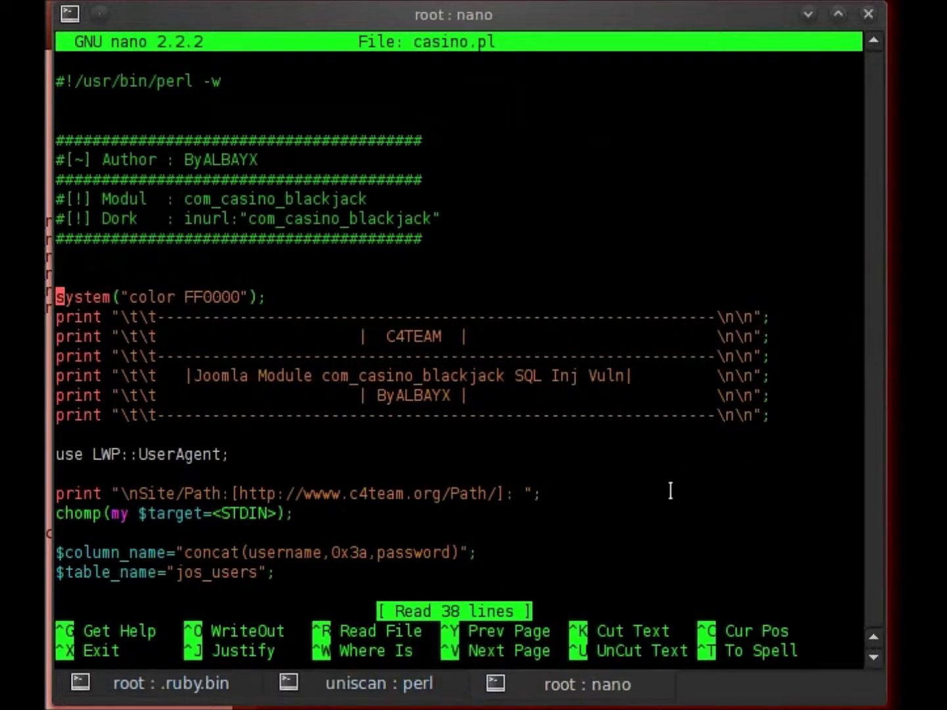
key(Down)
key(Down)
key(Down)
key(Down)
key(Down)
key(Down)
key(Down)
key(Down)
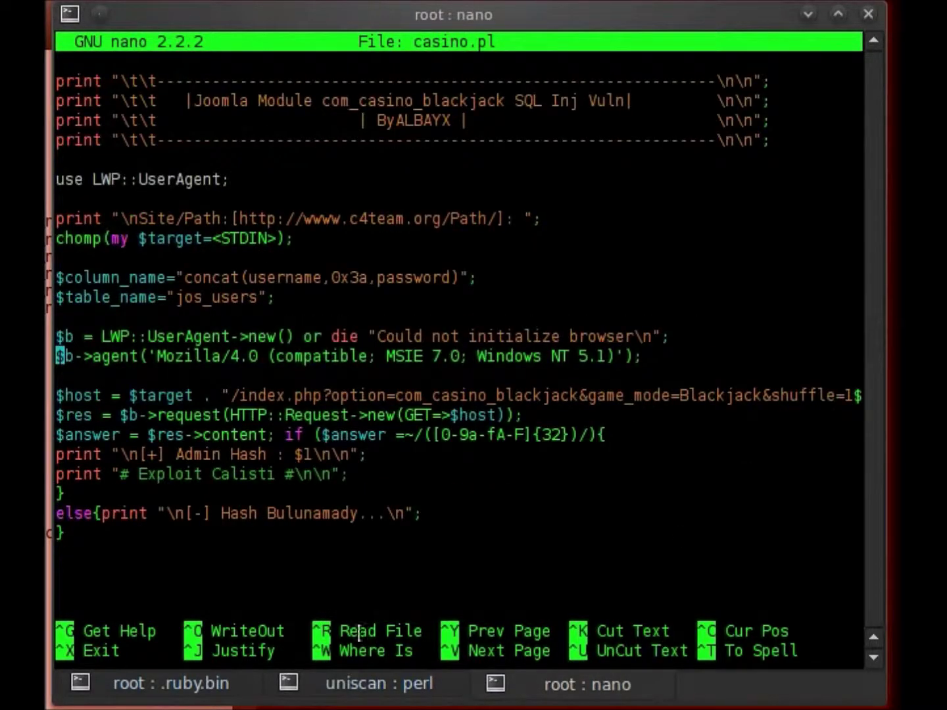
drag(158, 525, 58, 141)
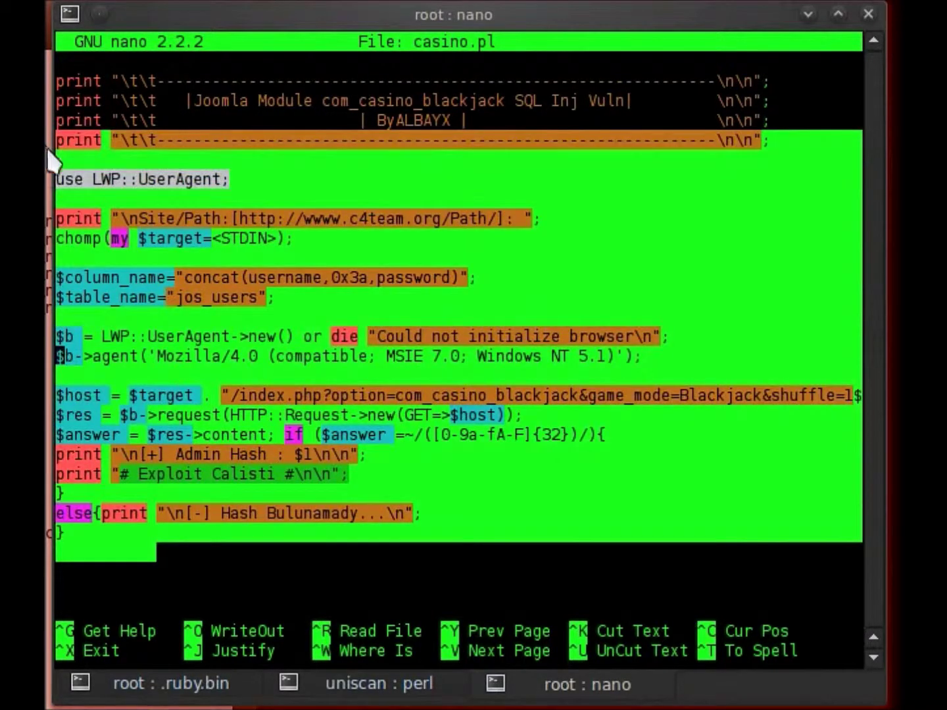
click(200, 270)
key(ctrl+x)
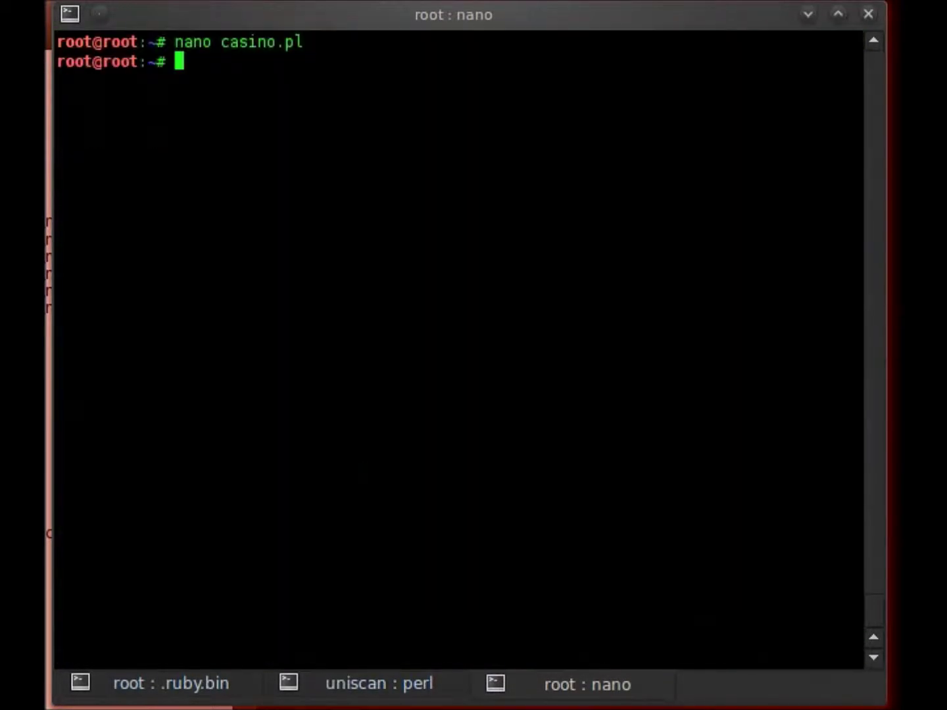
text(very sh)
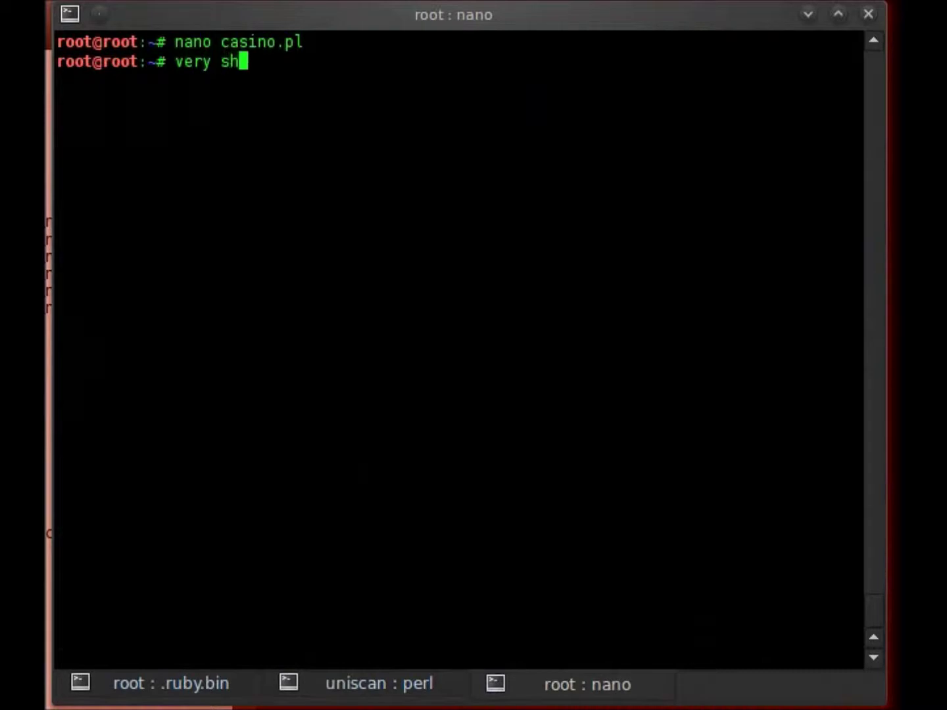
text(ort and neat exp)
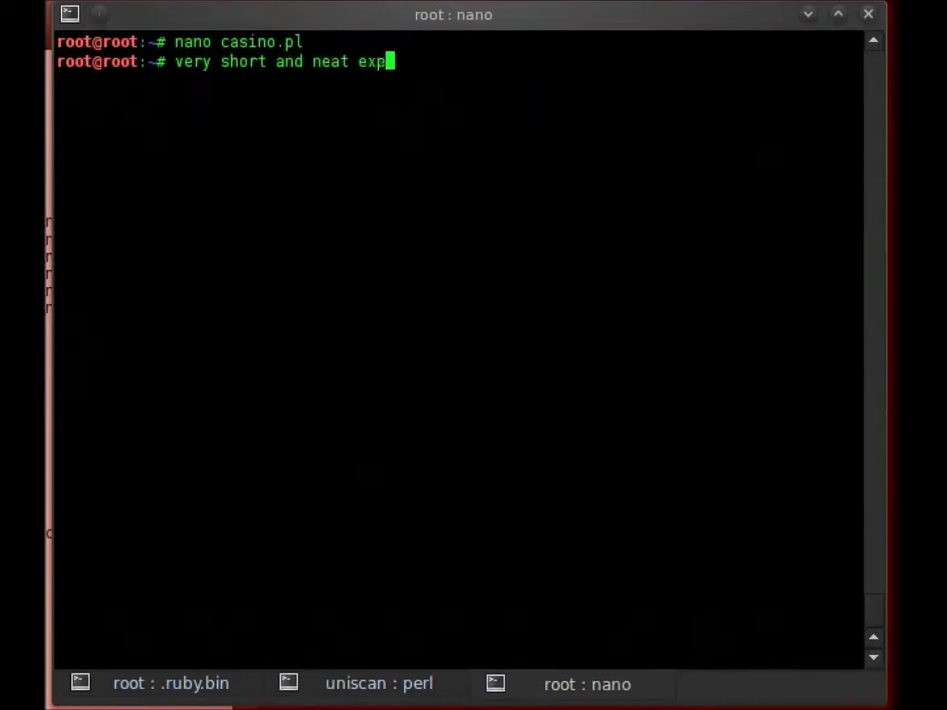
text(loit,)
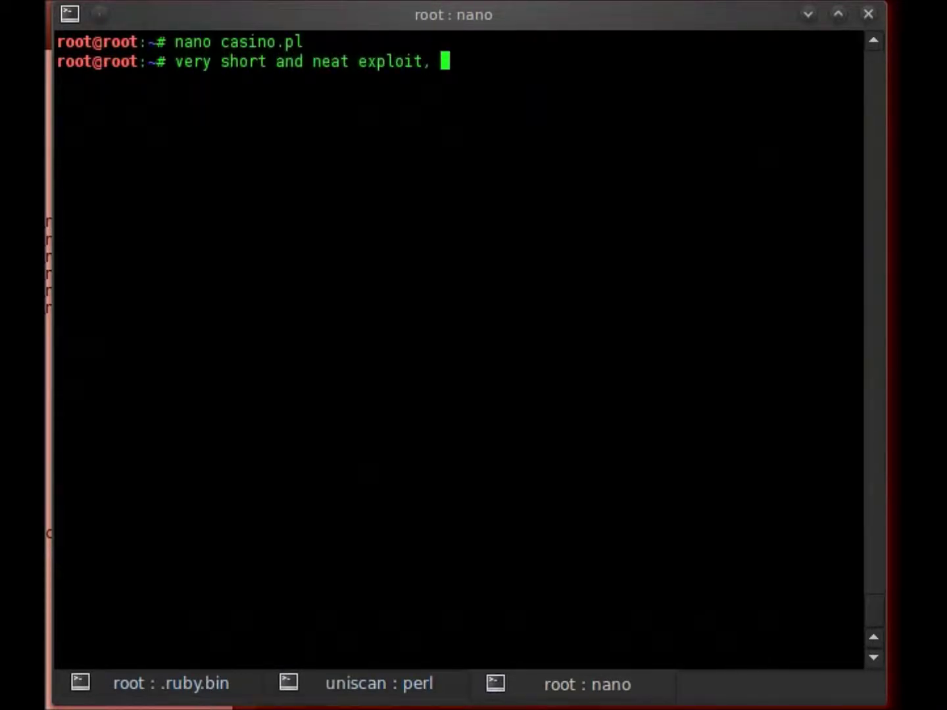
text( you can find it in the vi)
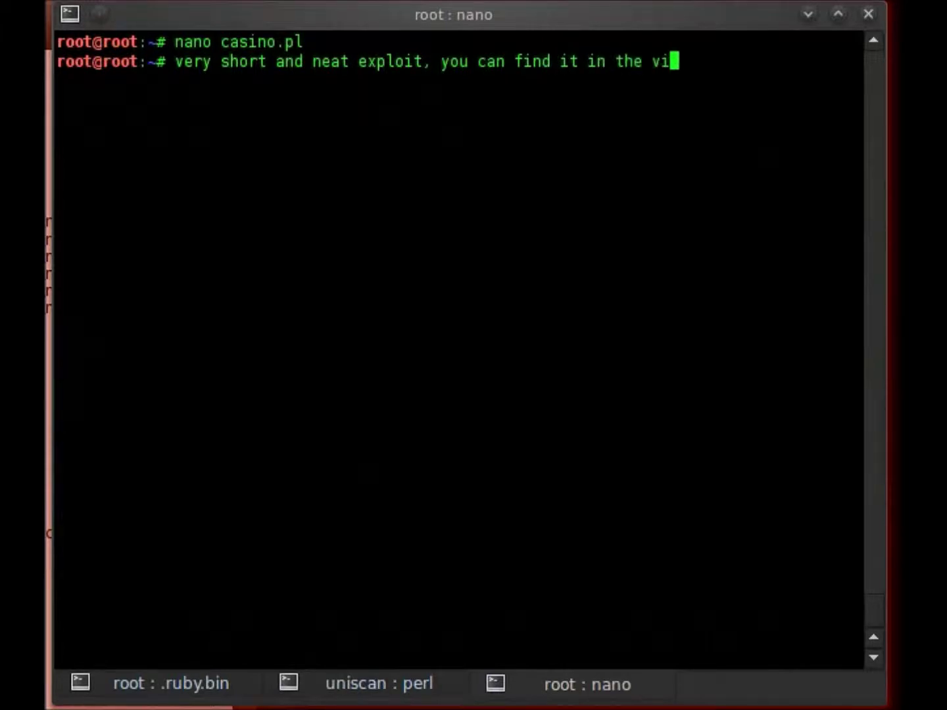
text(deo descript)
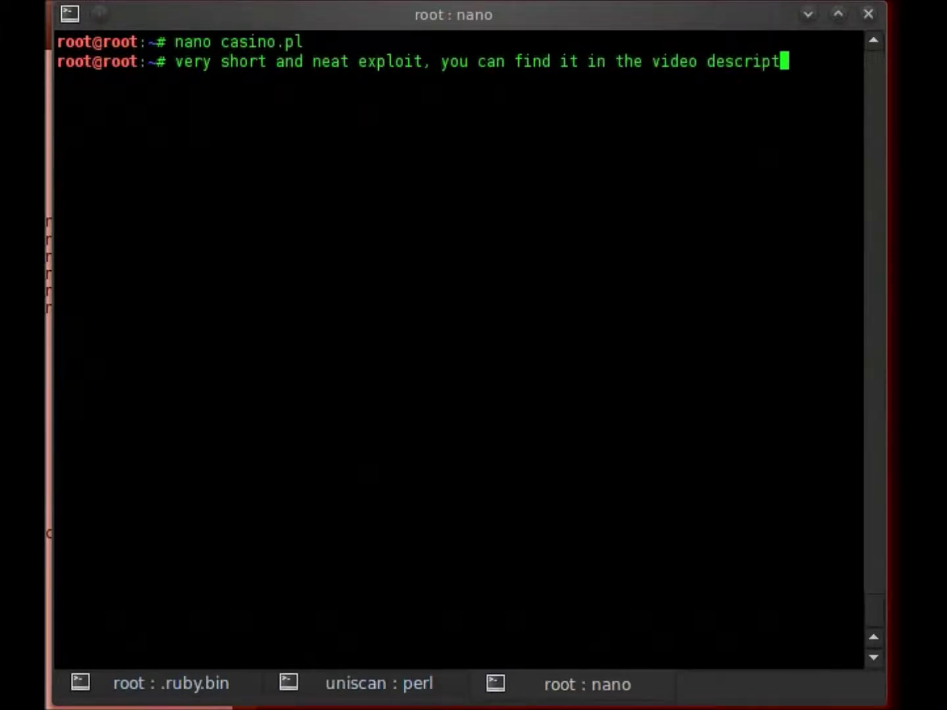
text(ion below :))
Enter the exploit, com_casino_blackjack and 'lets begin' notes, clearing the screen after each.
key(Return)
text(clear)
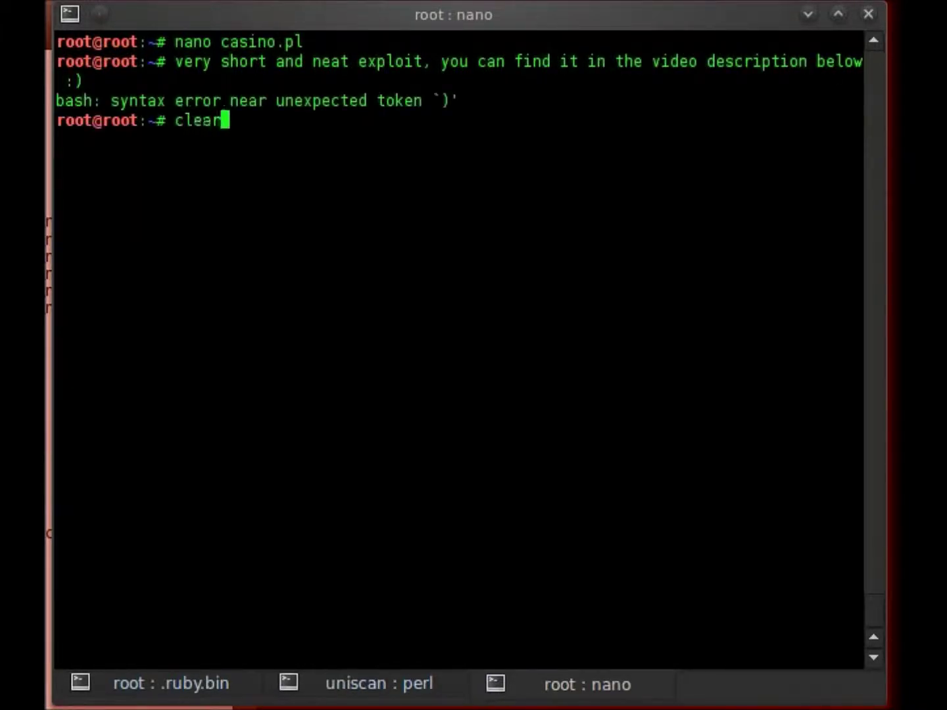
key(Return)
text(Ok so i dec)
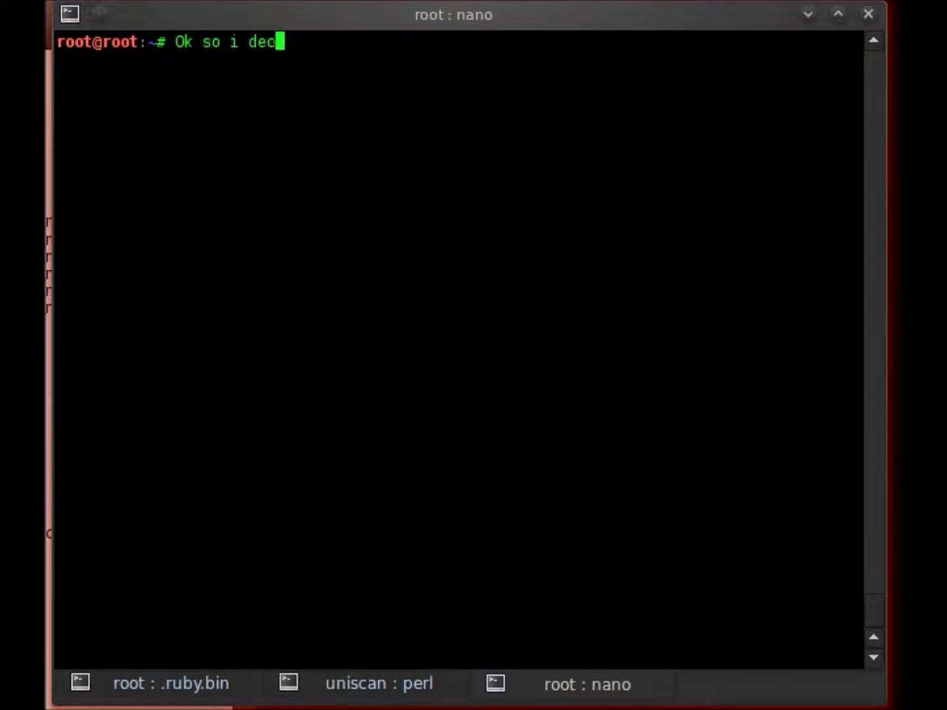
text(ided to go aft)
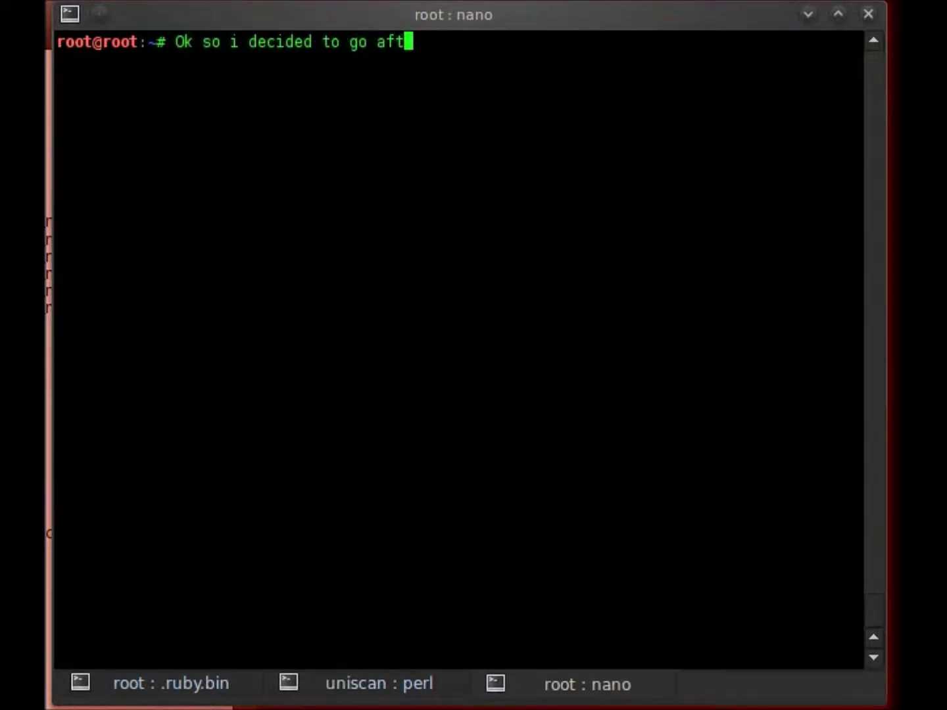
text(er com_)
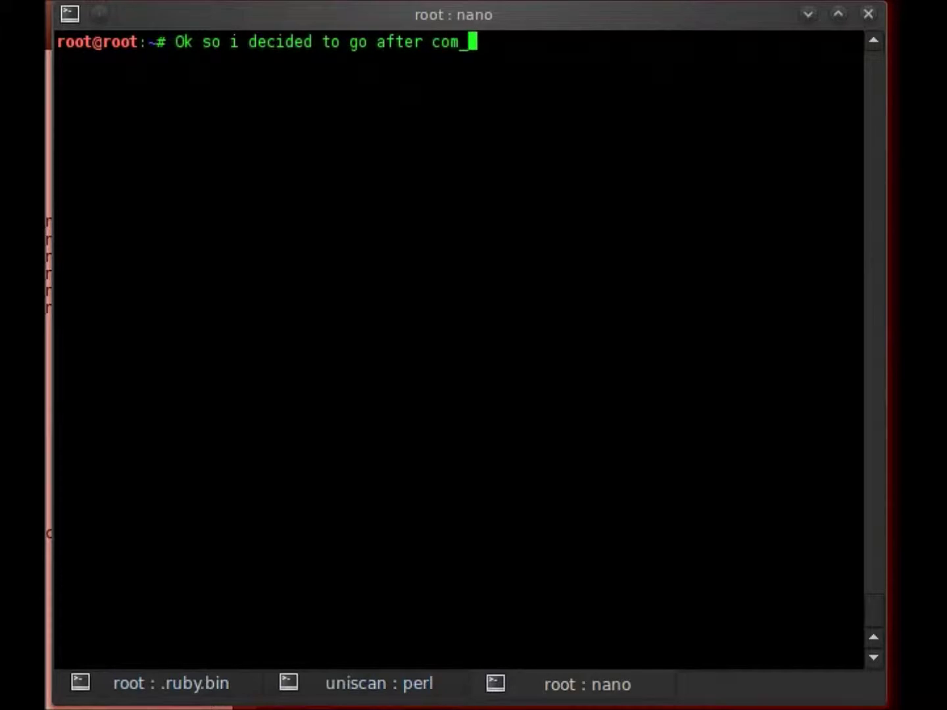
text(casino_black)
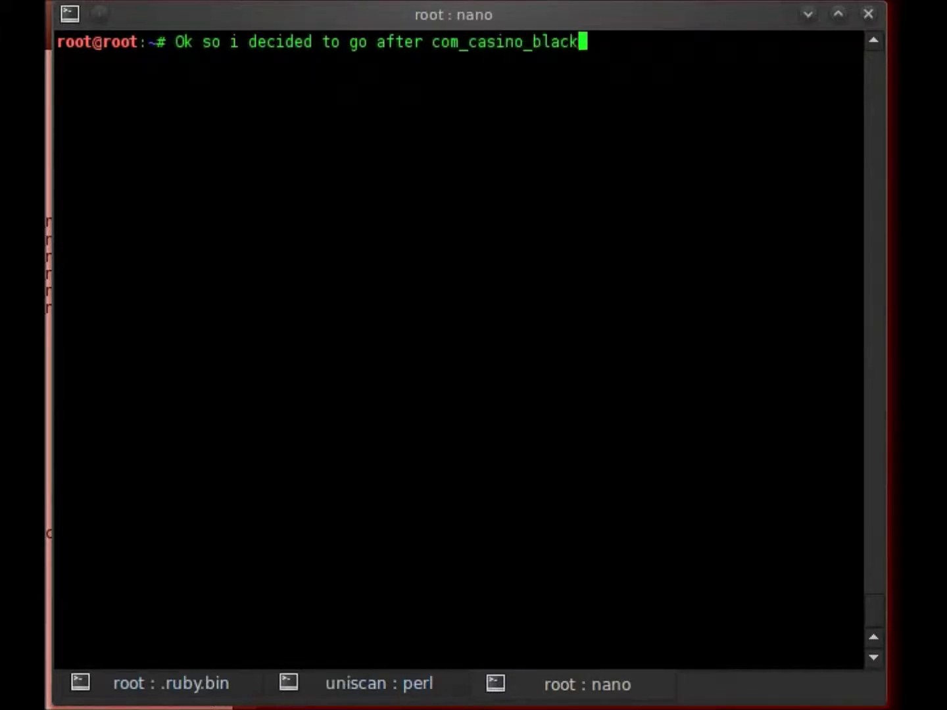
text(jack)
key(Return)
text(ear)
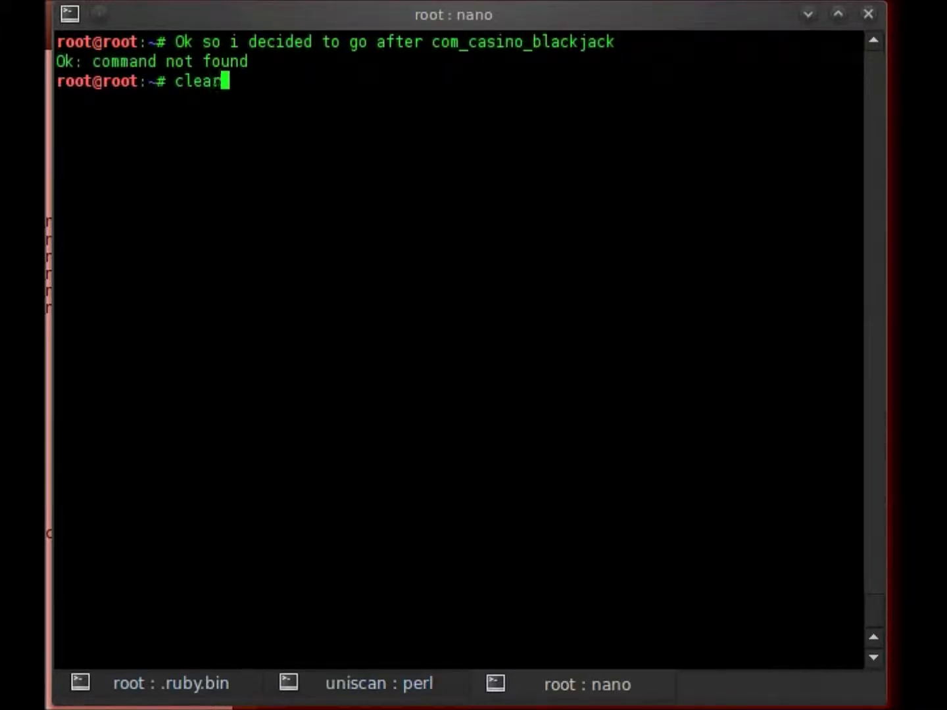
key(Return)
text(lets begin)
key(Return)
text(clea)
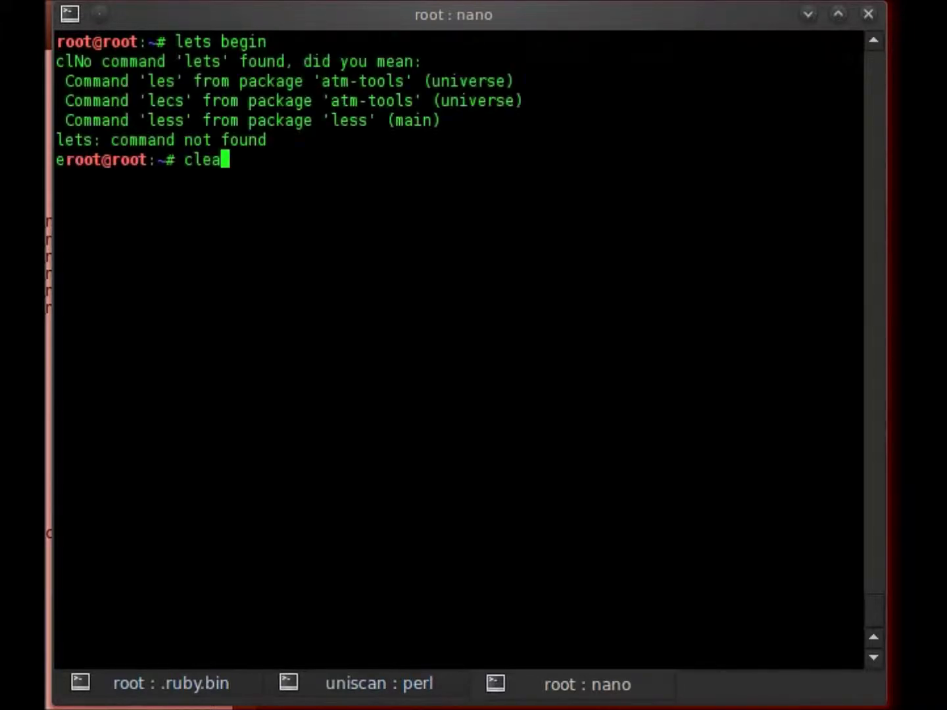
text(r)
key(Return)
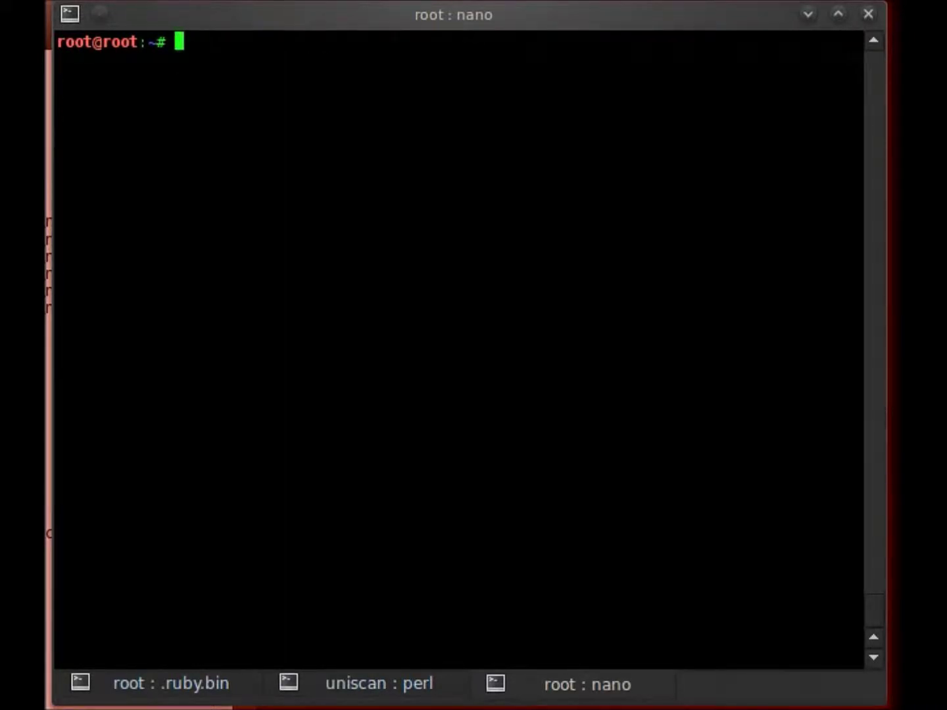
text(./casin)
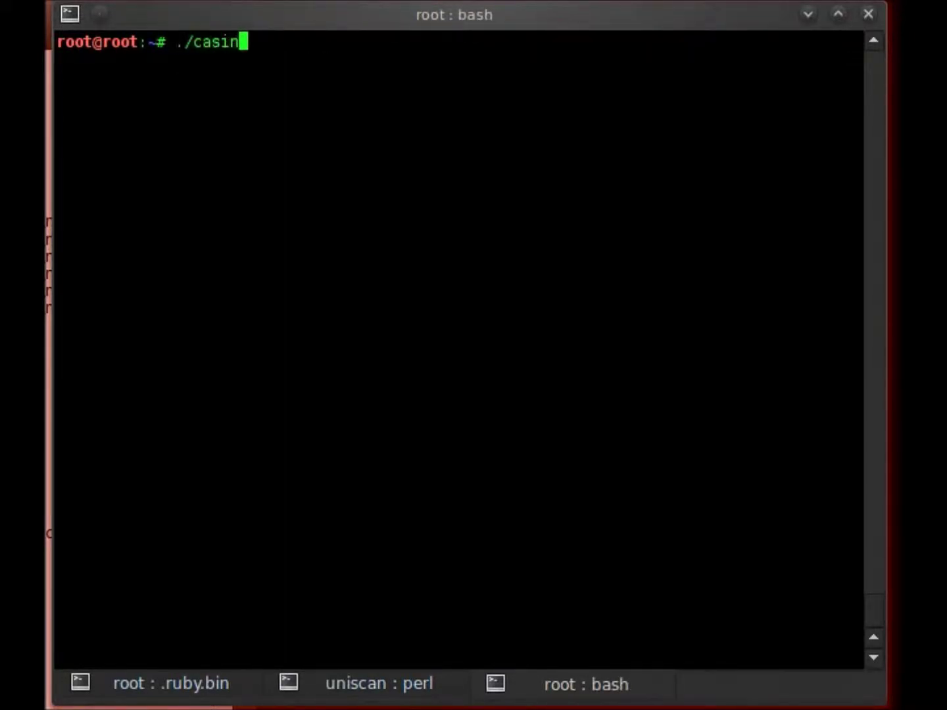
text(o.pl)
key(Return)
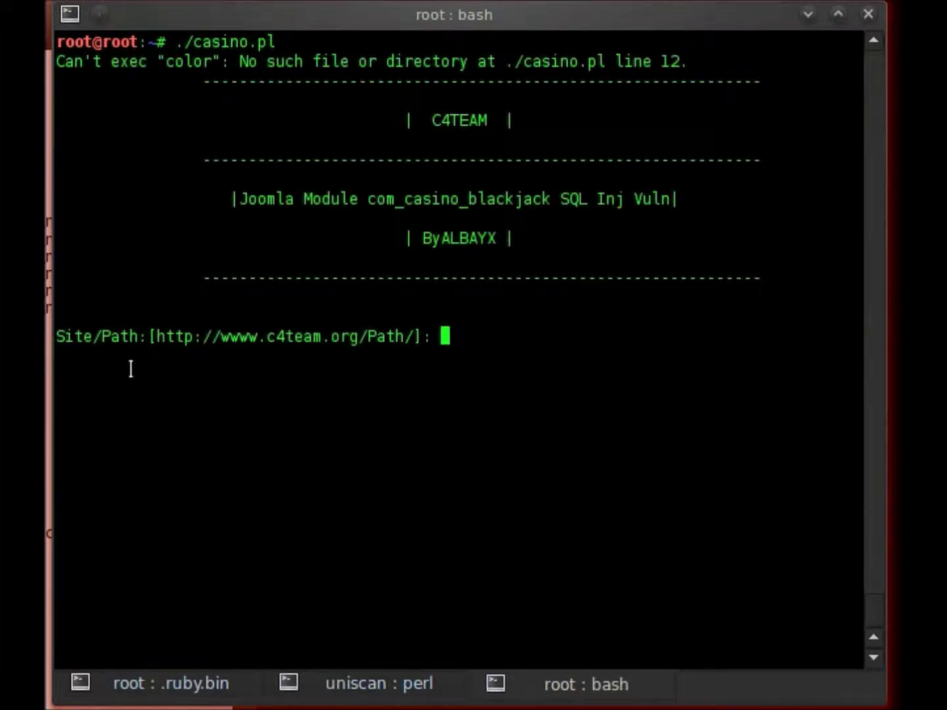
text(http://)
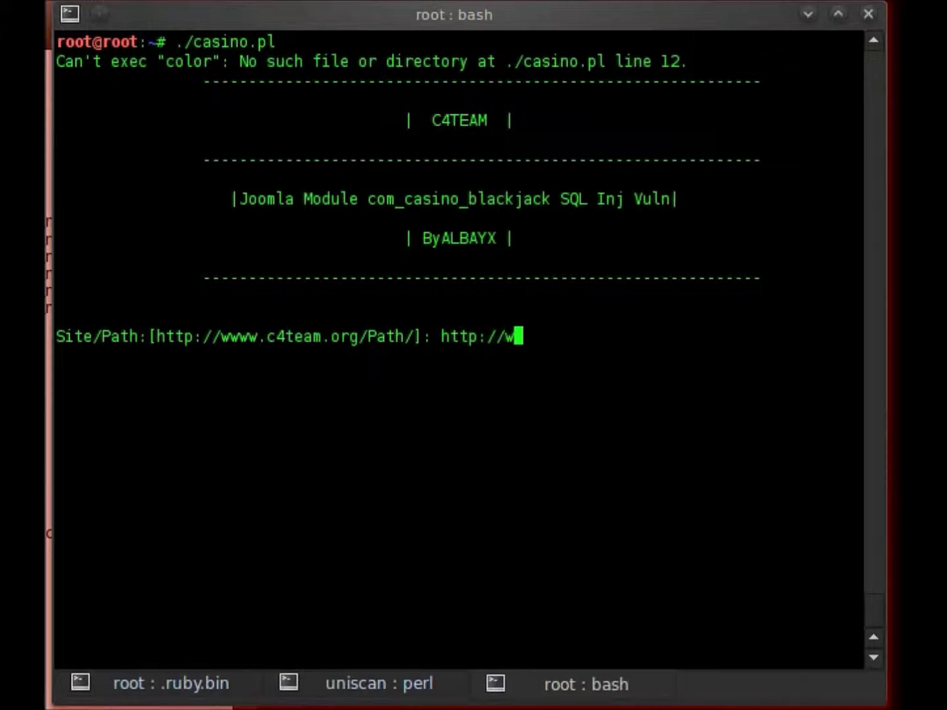
text(www.imarketi)
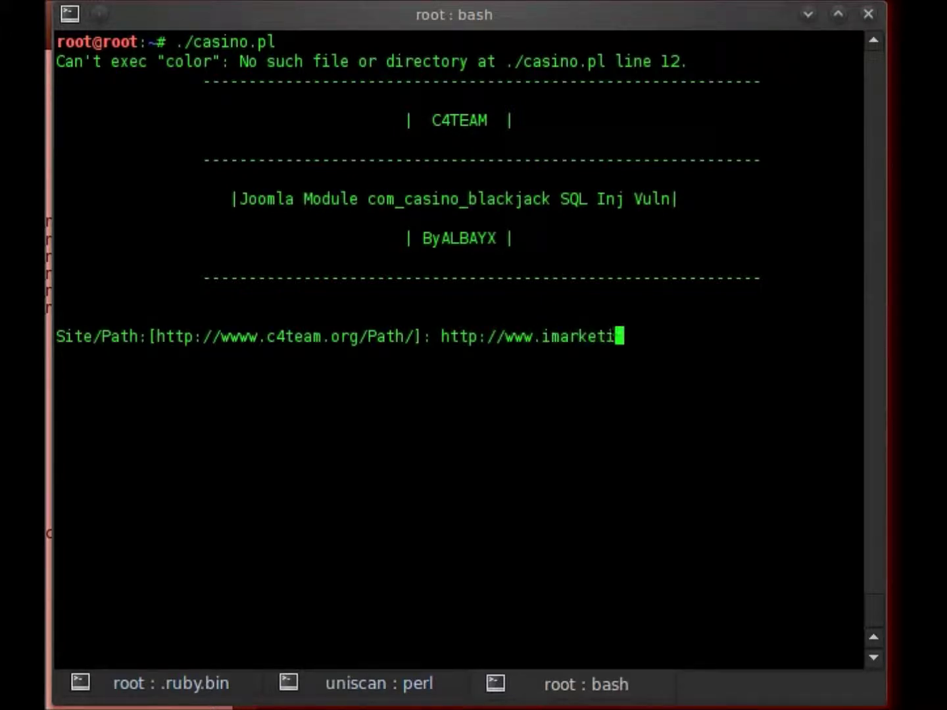
text(ng.co)
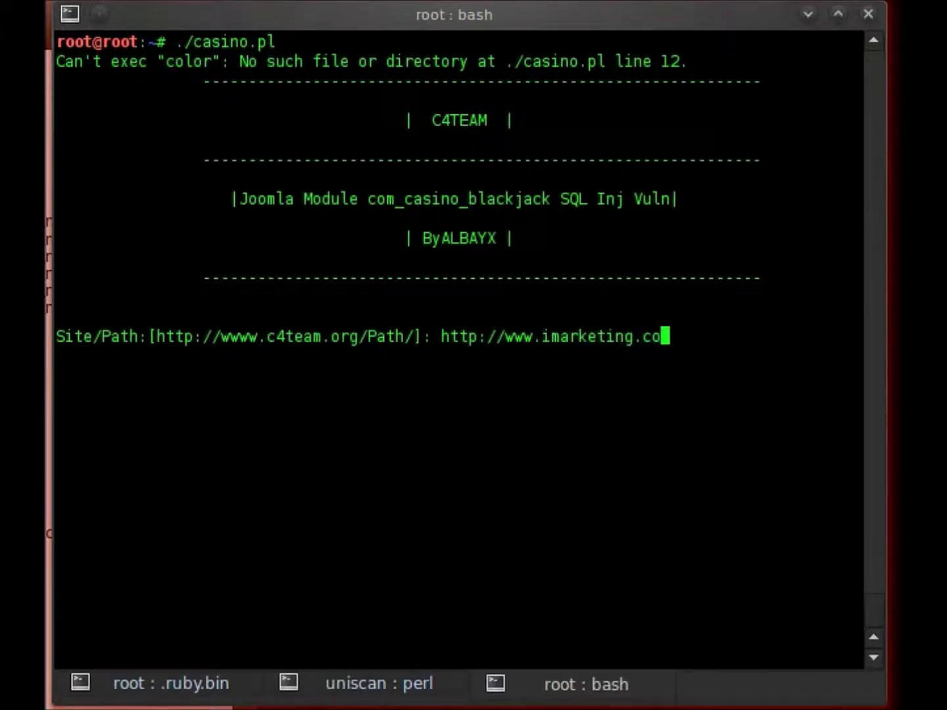
text(m)
key(BackSpace)
key(BackSpace)
key(BackSpace)
text(lu)
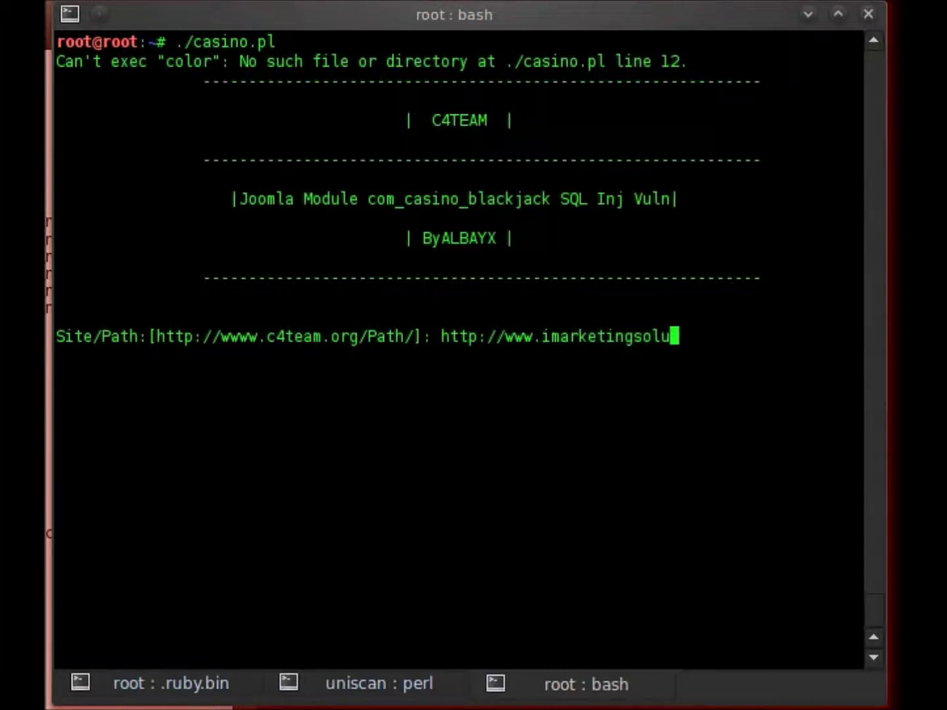
text(ti)
key(BackSpace)
key(BackSpace)
key(BackSpace)
key(BackSpace)
key(BackSpace)
key(BackSpace)
text(so)
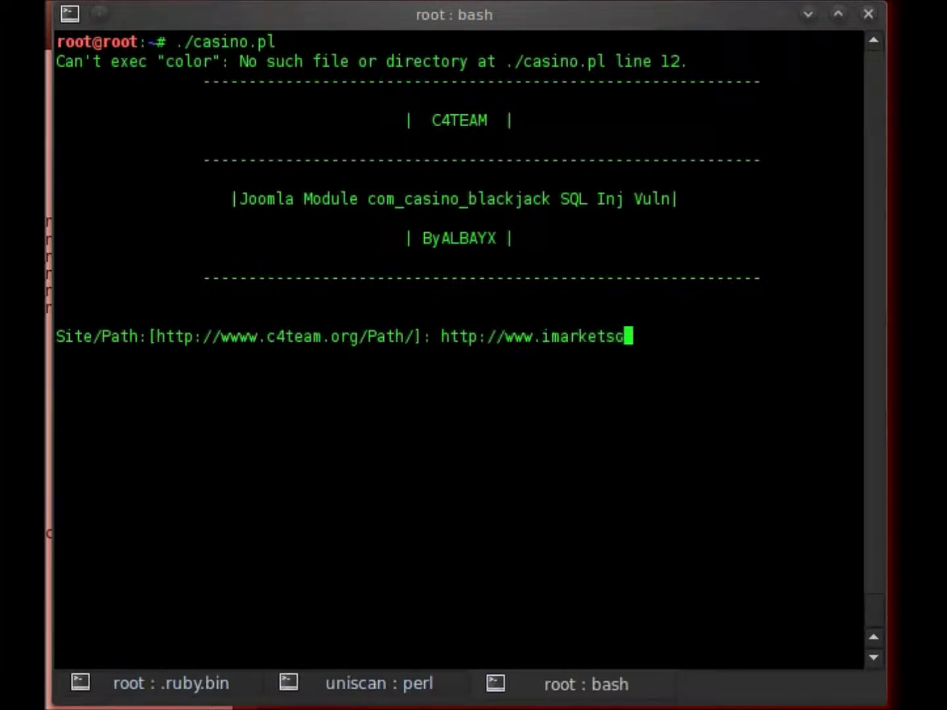
text(lution)
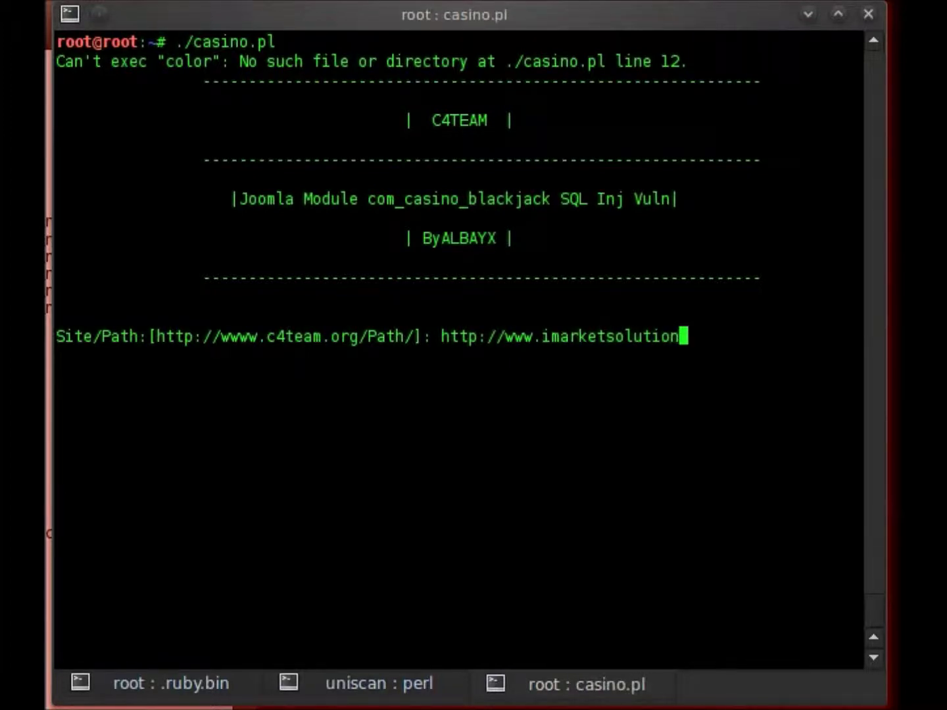
text(s.com)
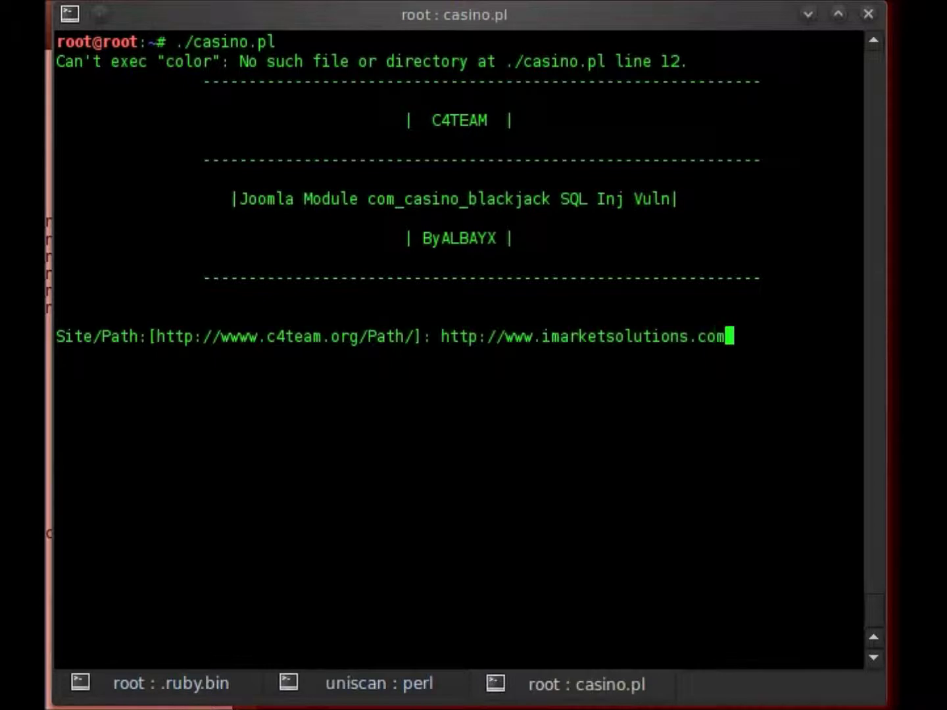
key(Return)
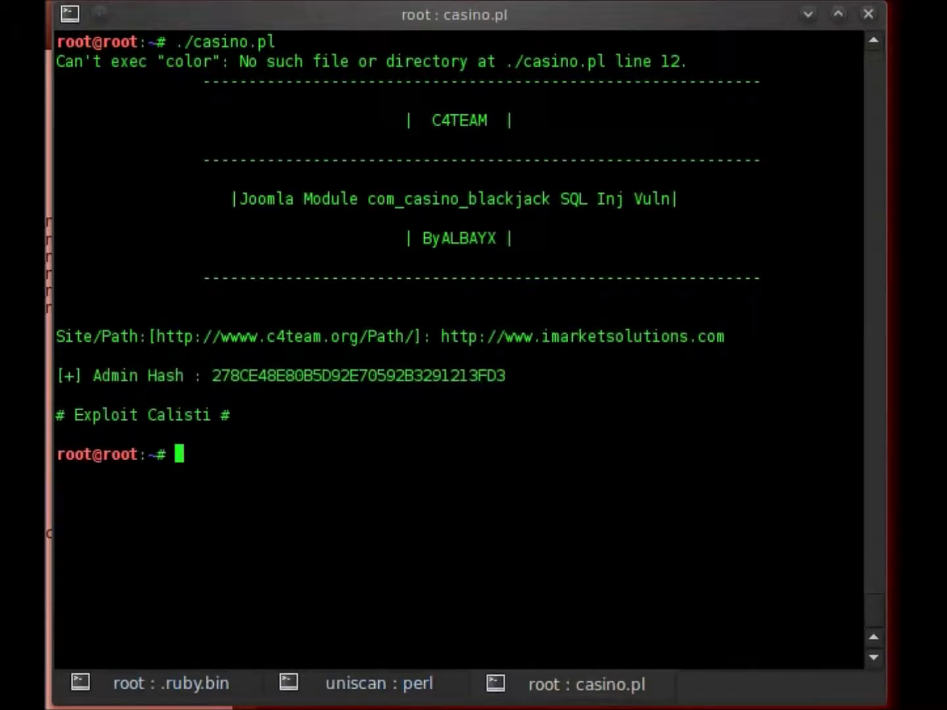
text(8Gri)
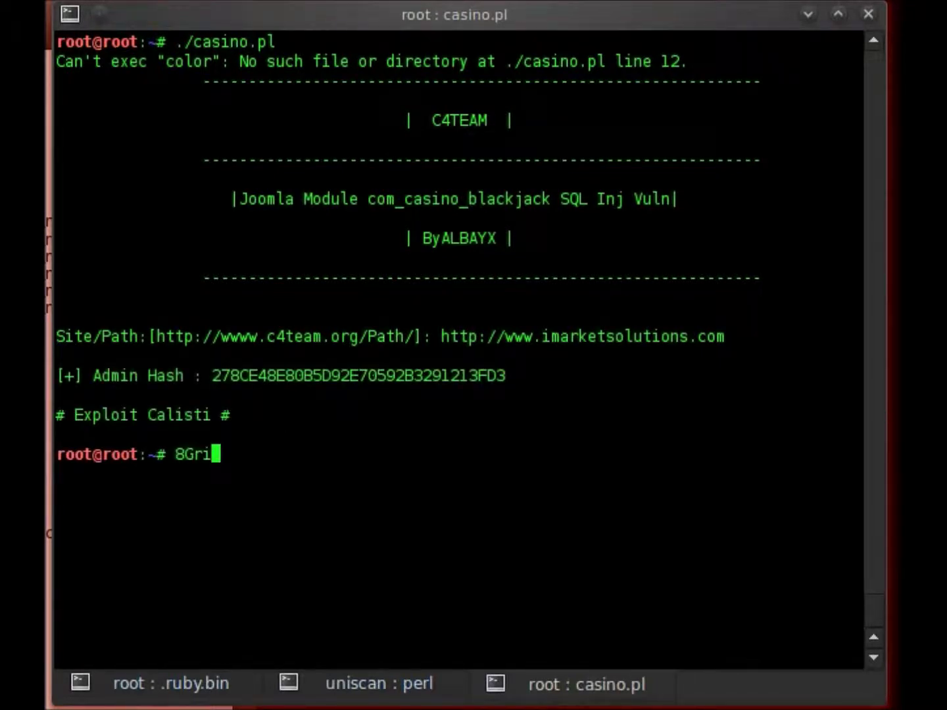
Enter the note about cracking the hash before admin-panel login, then clear the screen.
key(BackSpace)
key(BackSpace)
key(BackSpace)
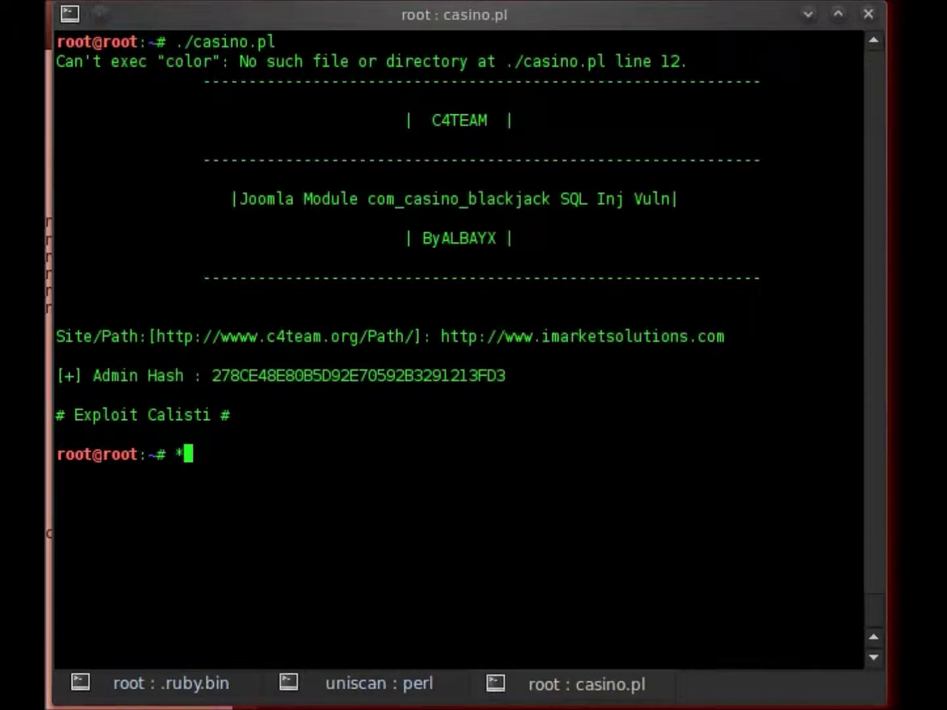
text(Grins*!)
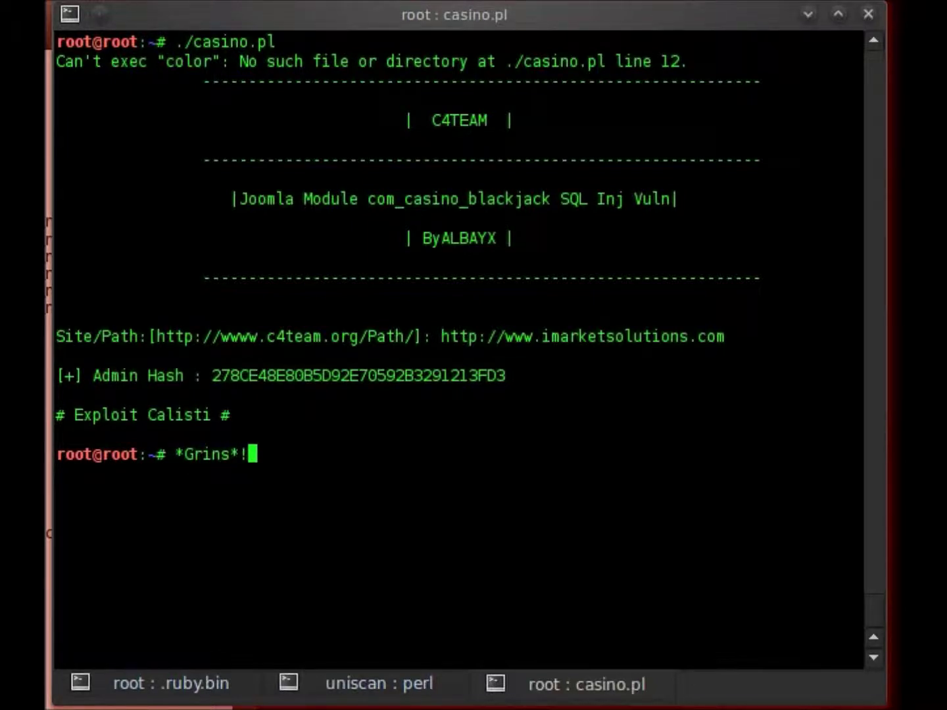
text(!)
key(BackSpace)
key(BackSpace)
key(BackSpace)
key(BackSpace)
key(BackSpace)
key(BackSpace)
text(So)
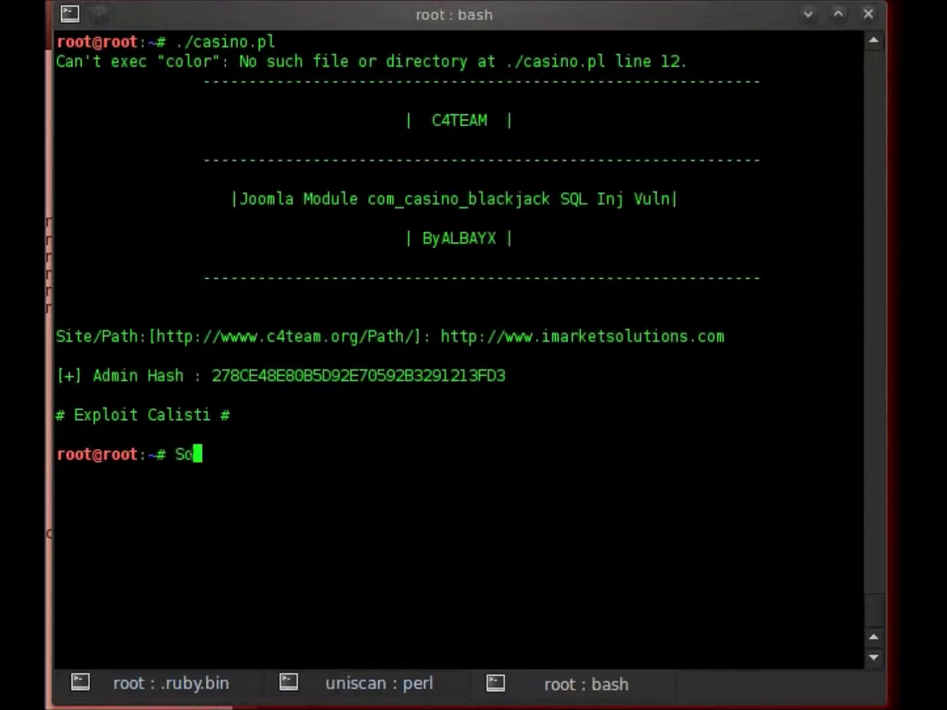
text( all i have to do n)
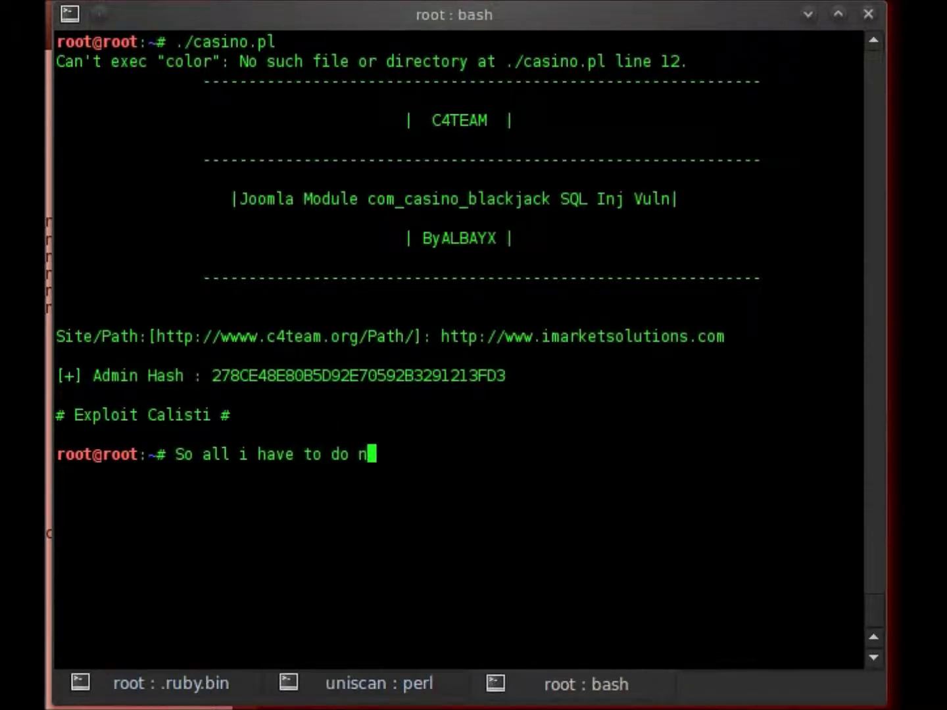
text(ow is conver)
key(BackSpace)
text(t)
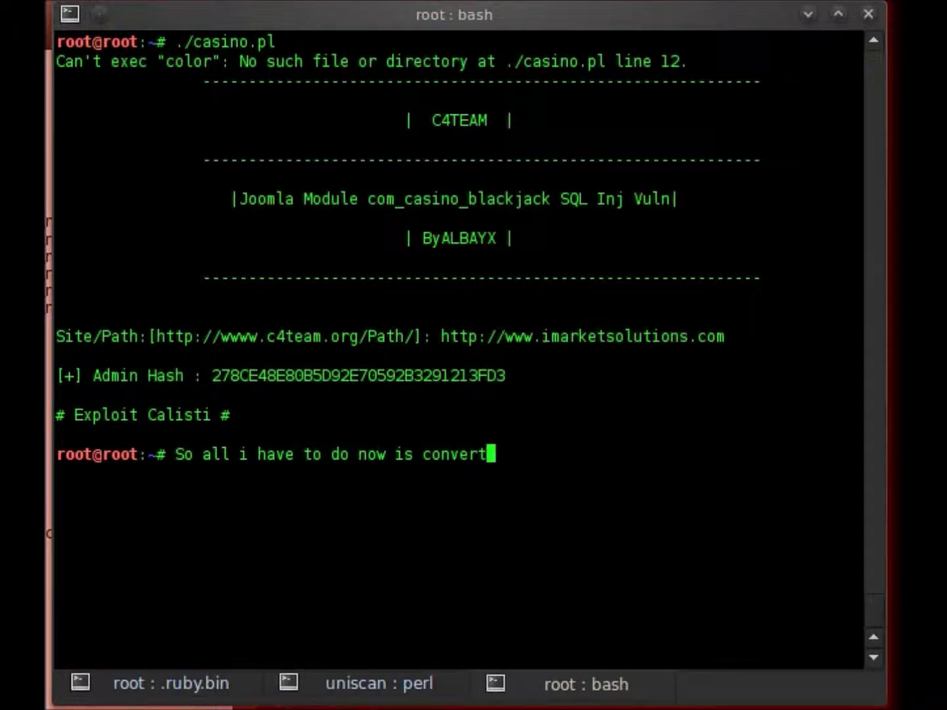
text( this with a hash )
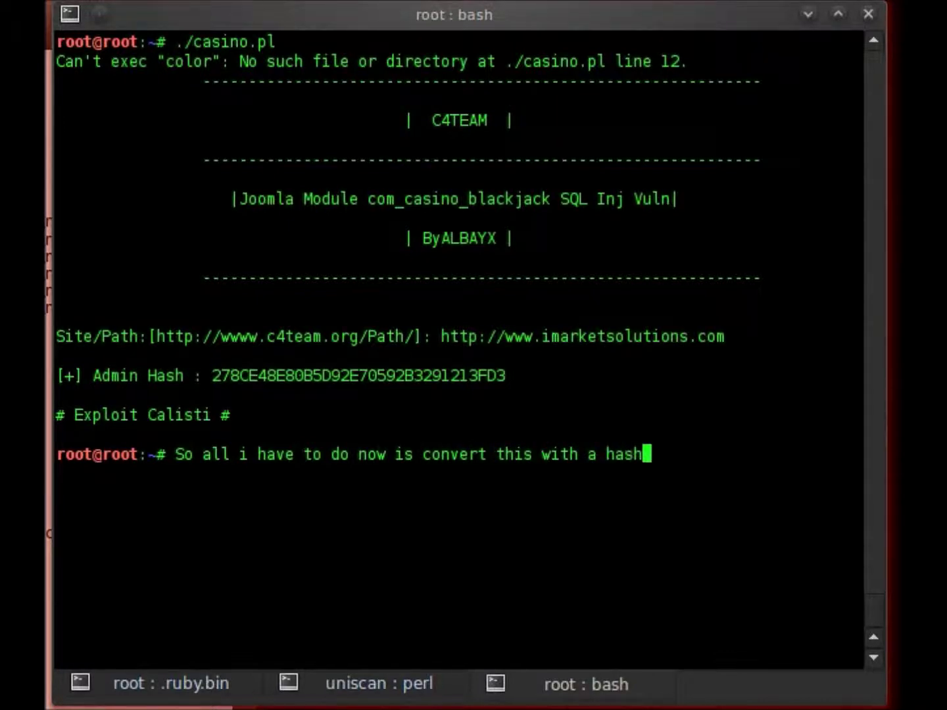
text(cracker)
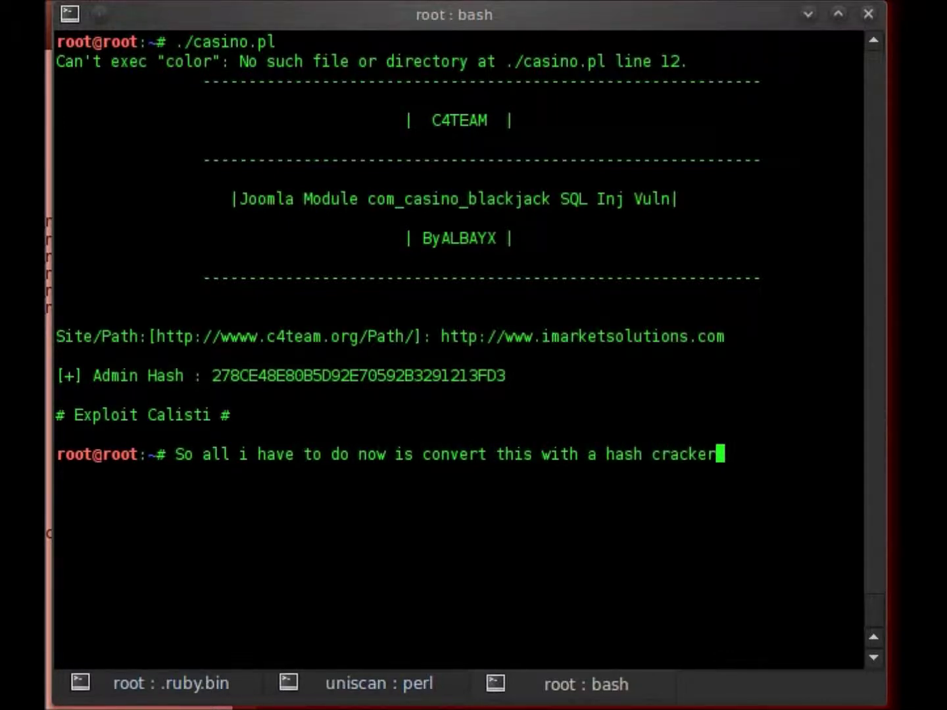
text( and then proceed)
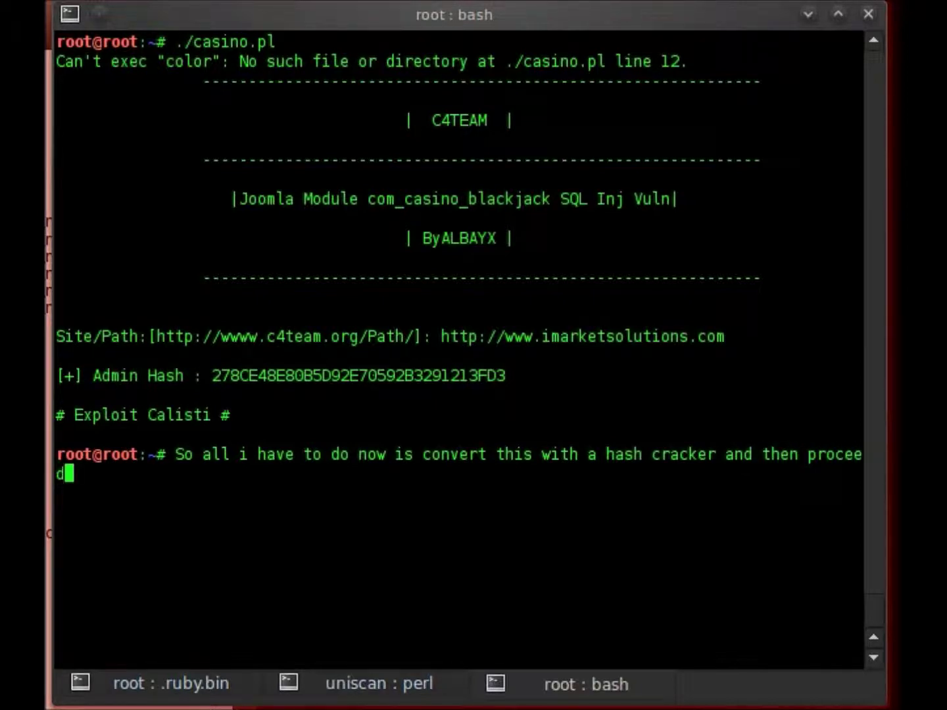
text( to the admin panel to )
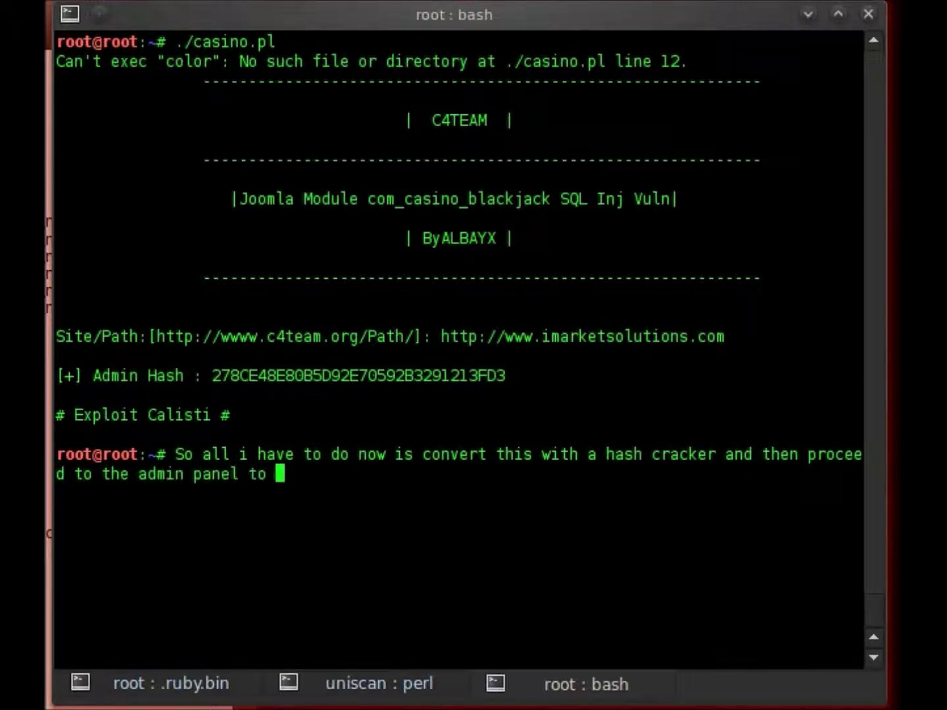
text(login :))
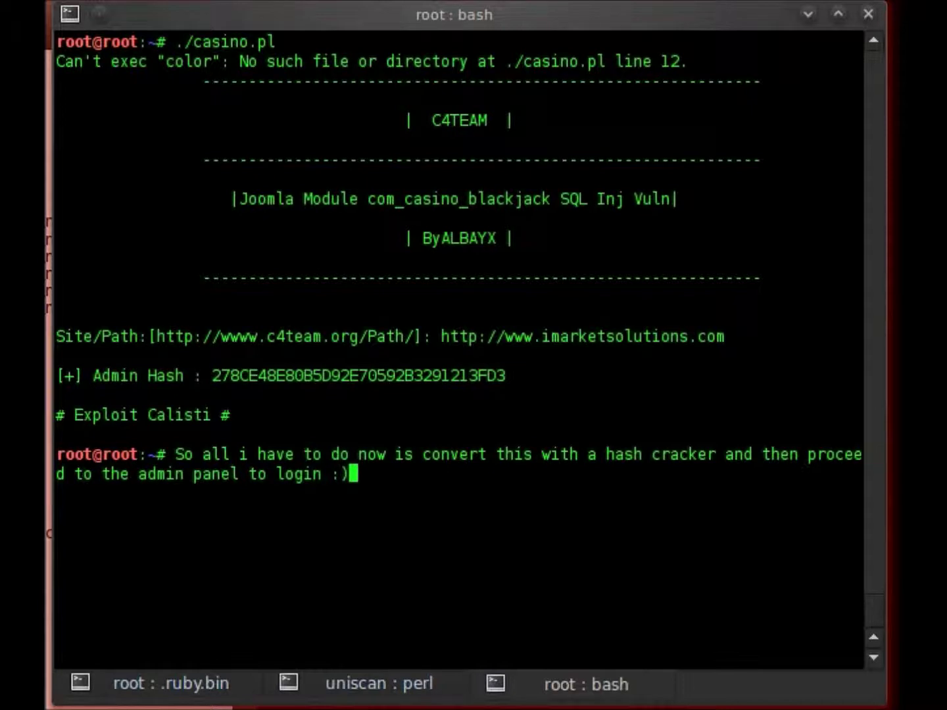
key(Return)
text(cl)
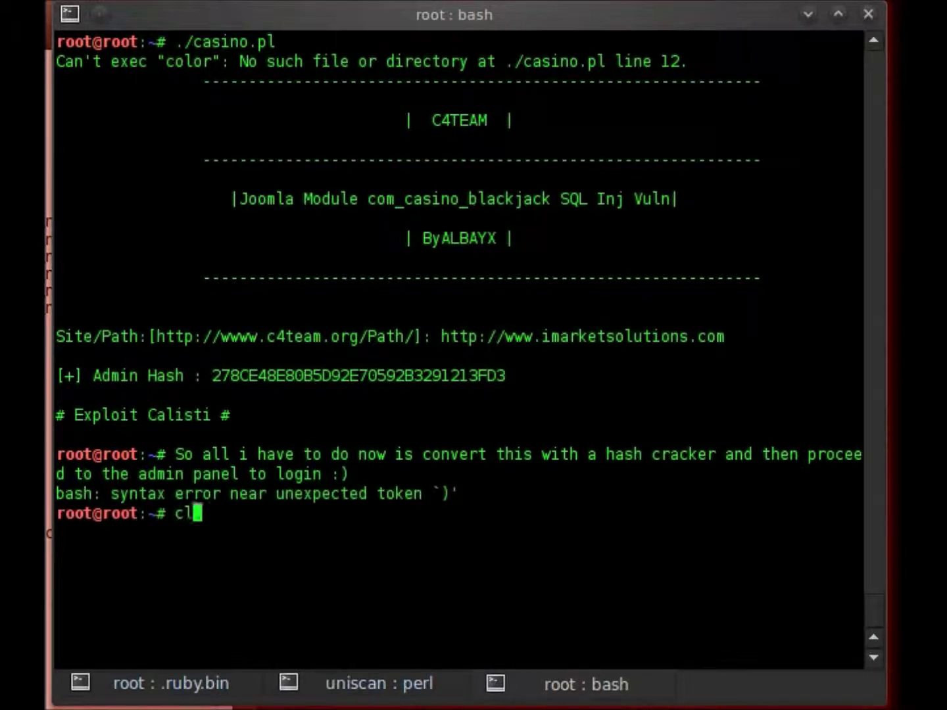
text(ear)
key(Return)
text(This is just )
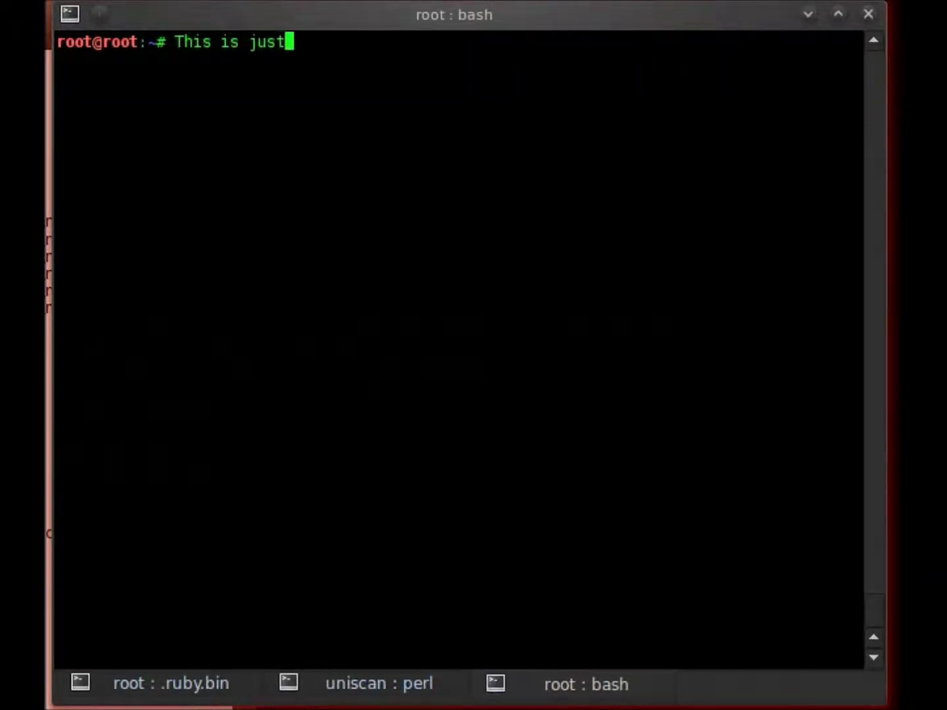
text(ONE metho)
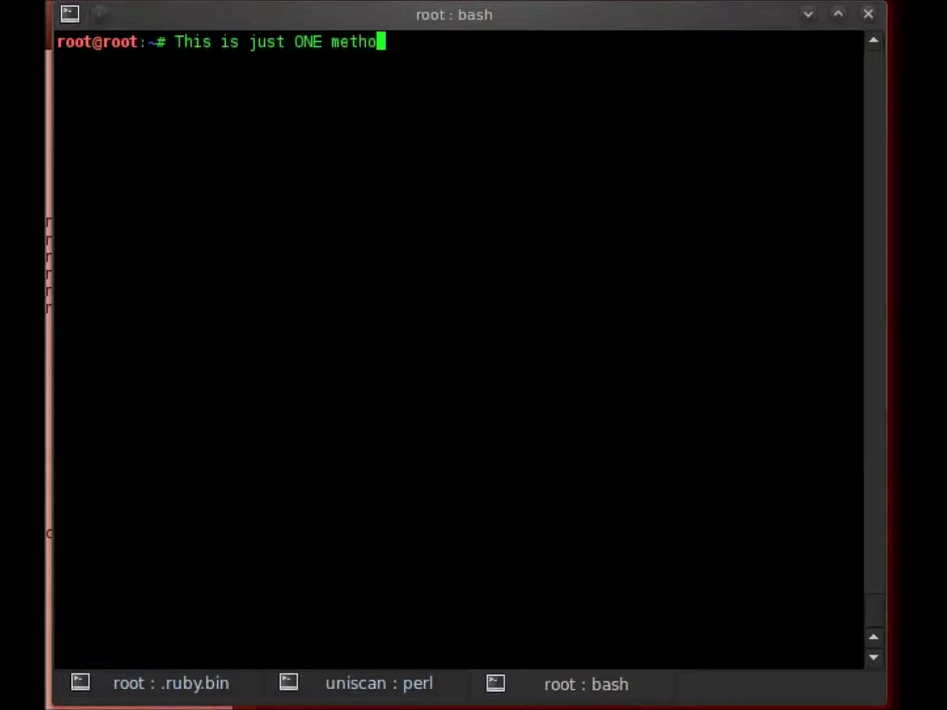
text(d and CNE known )
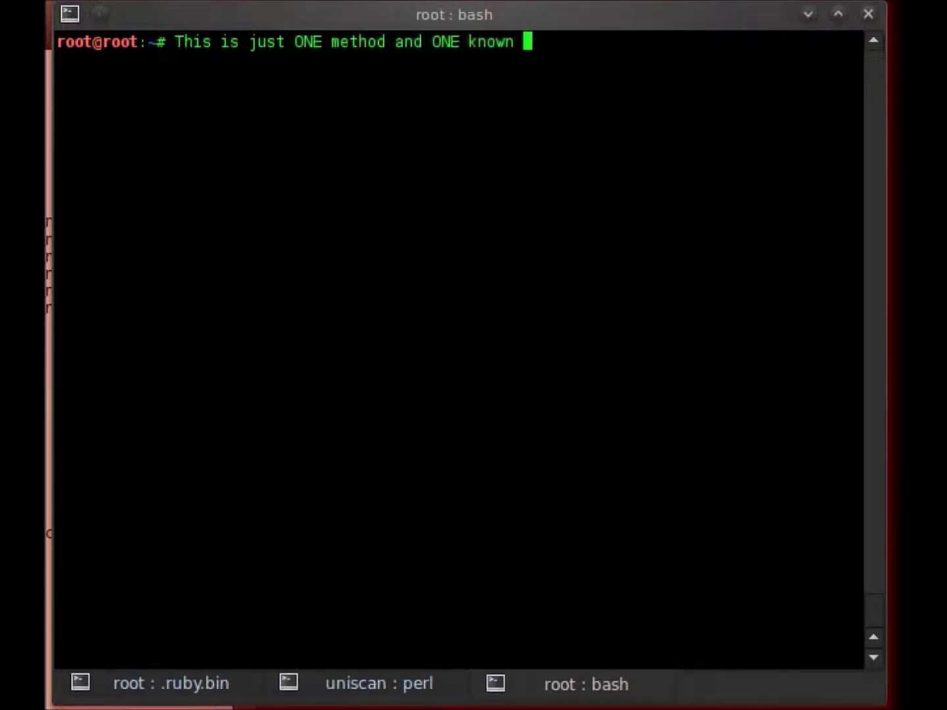
text(Vulnerability)
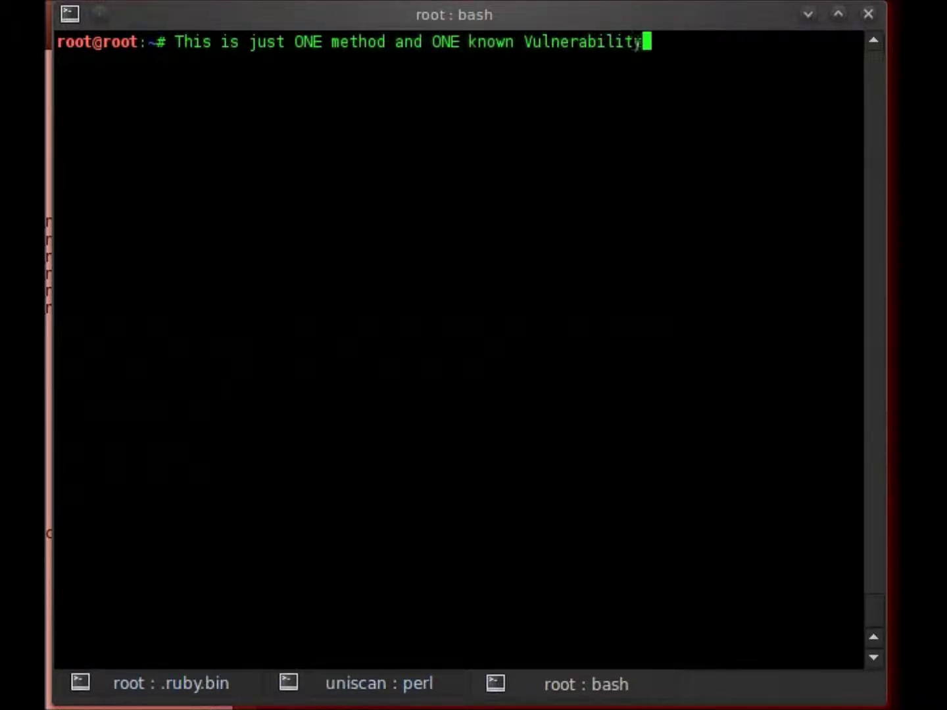
text( to)
Enter the remark that this Joomla plugin flaw is one of many, then 'Till next time!!!!!', clearing after each.
key(BackSpace)
key(BackSpace)
text(of )
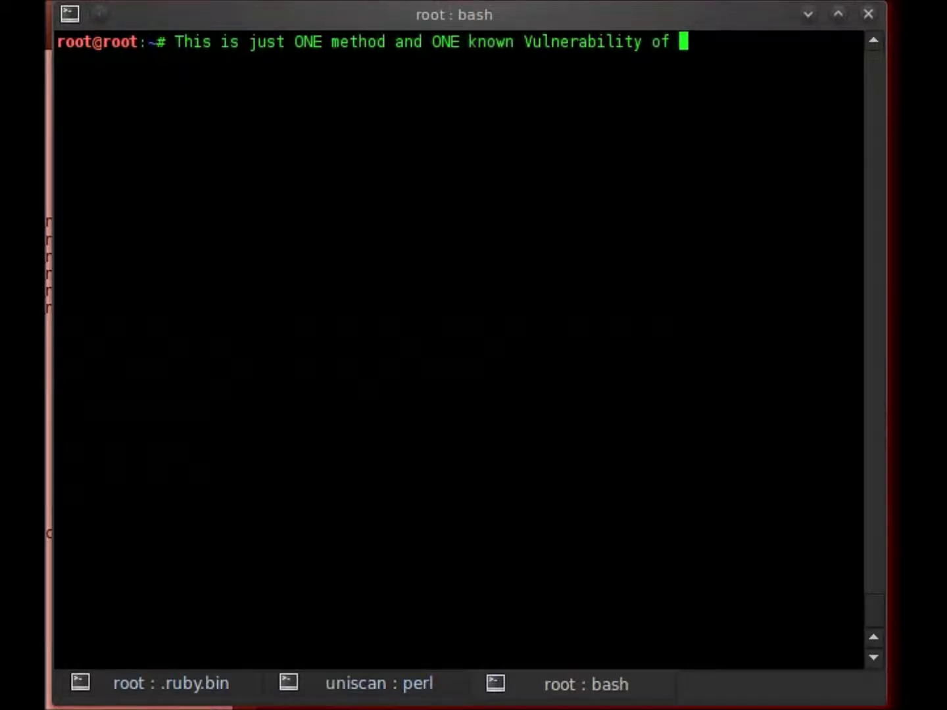
text(ONE)
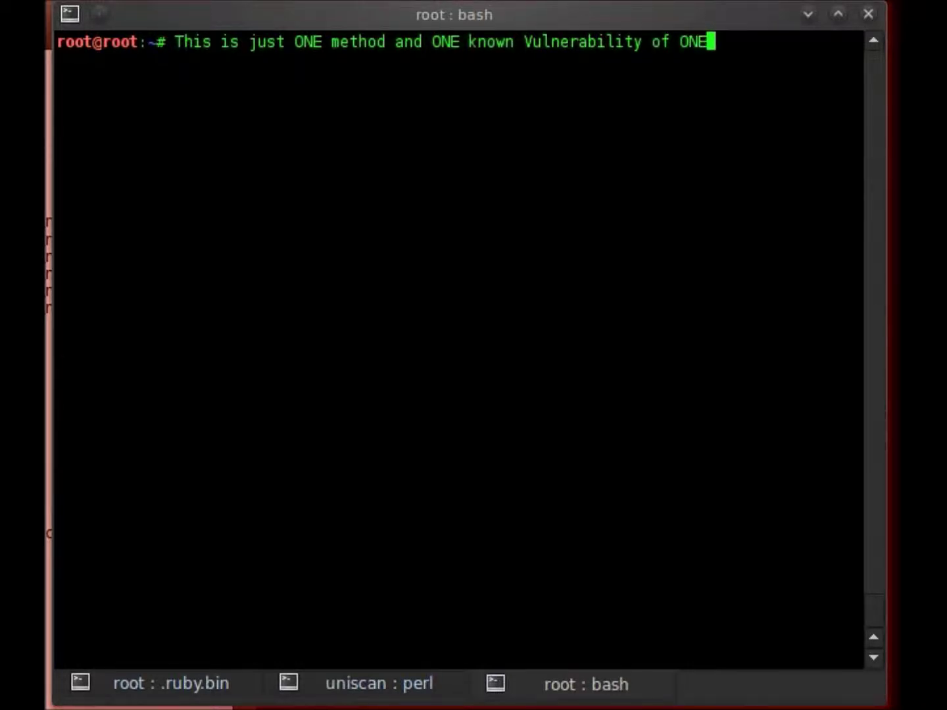
text( joomla plugin. )
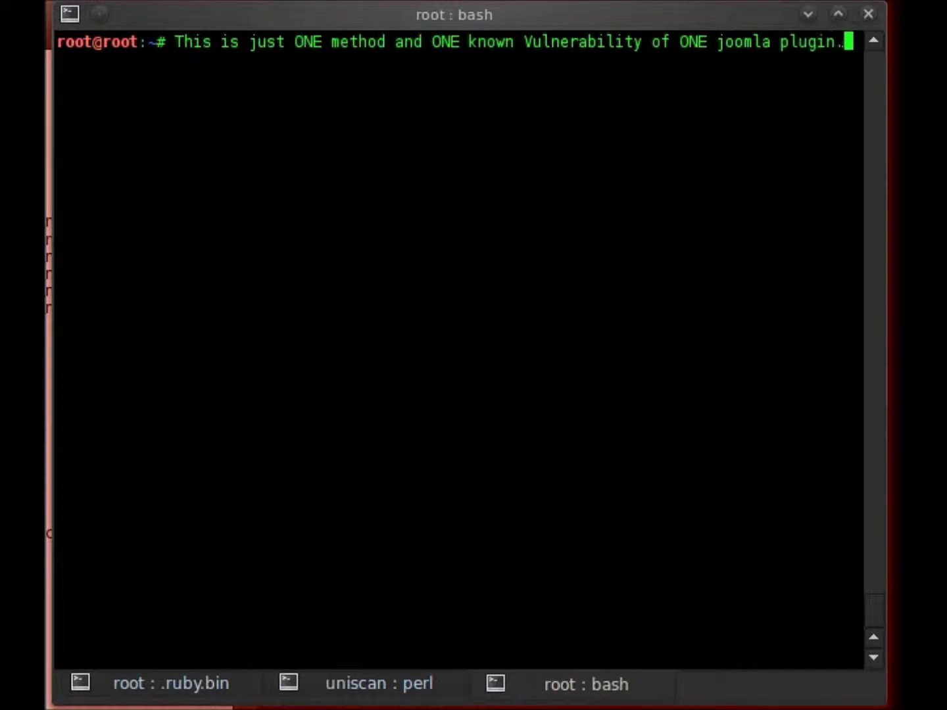
text(There a)
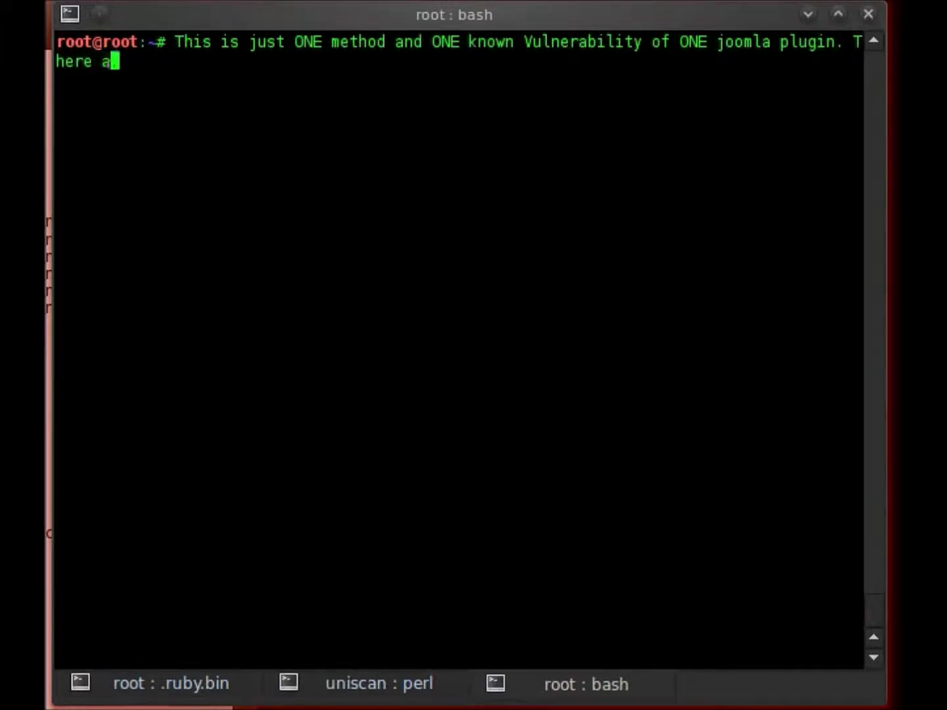
text(re sooooooooooooooo many more)
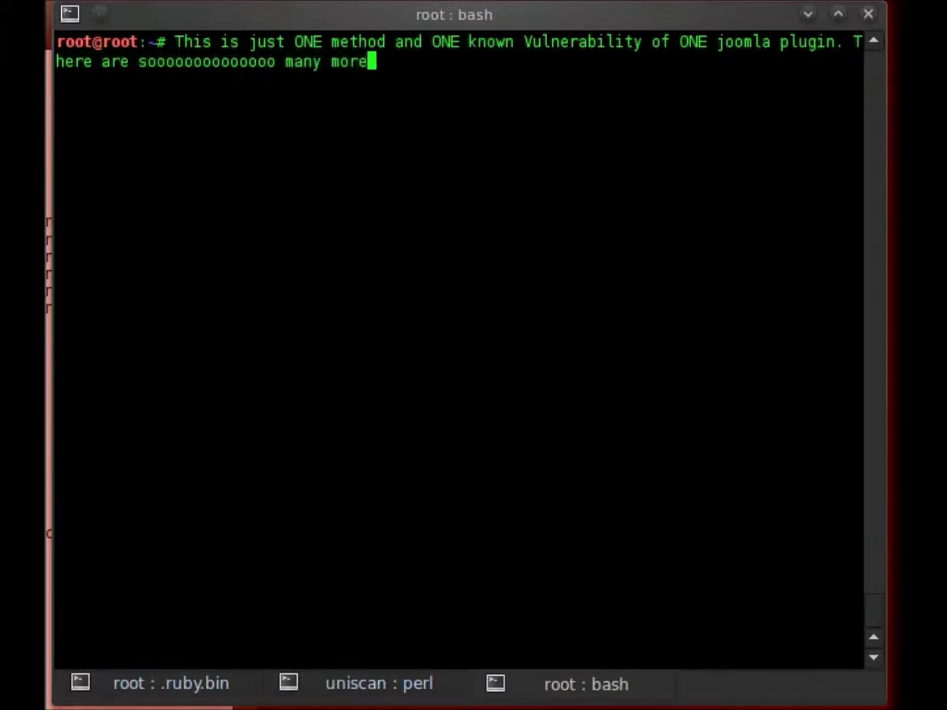
text( which wer)
key(BackSpace)
key(BackSpace)
key(BackSpace)
text(e)
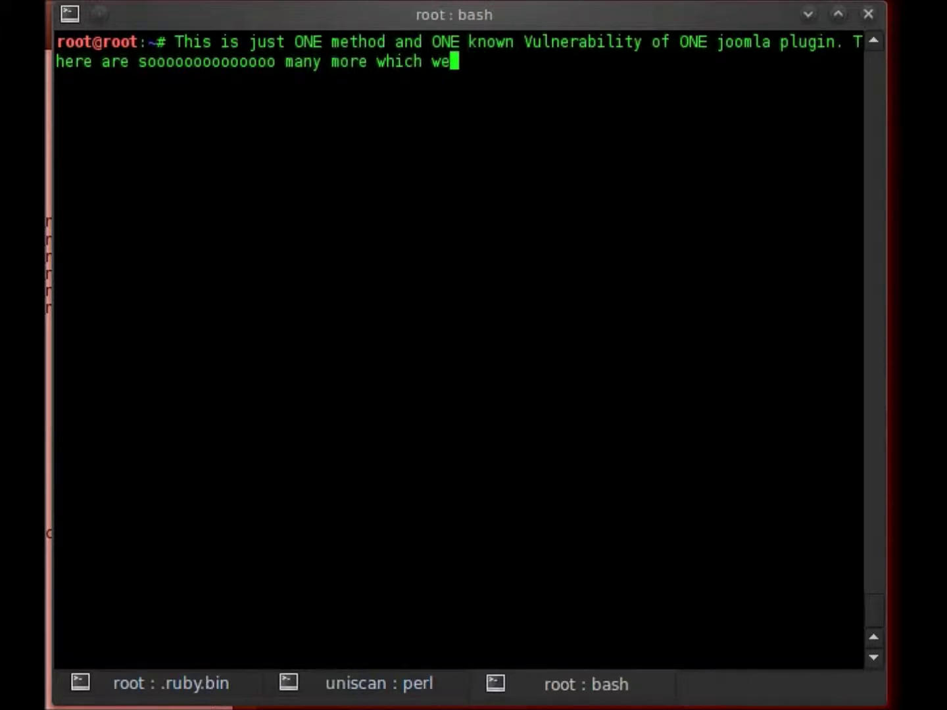
text( will cover in the)
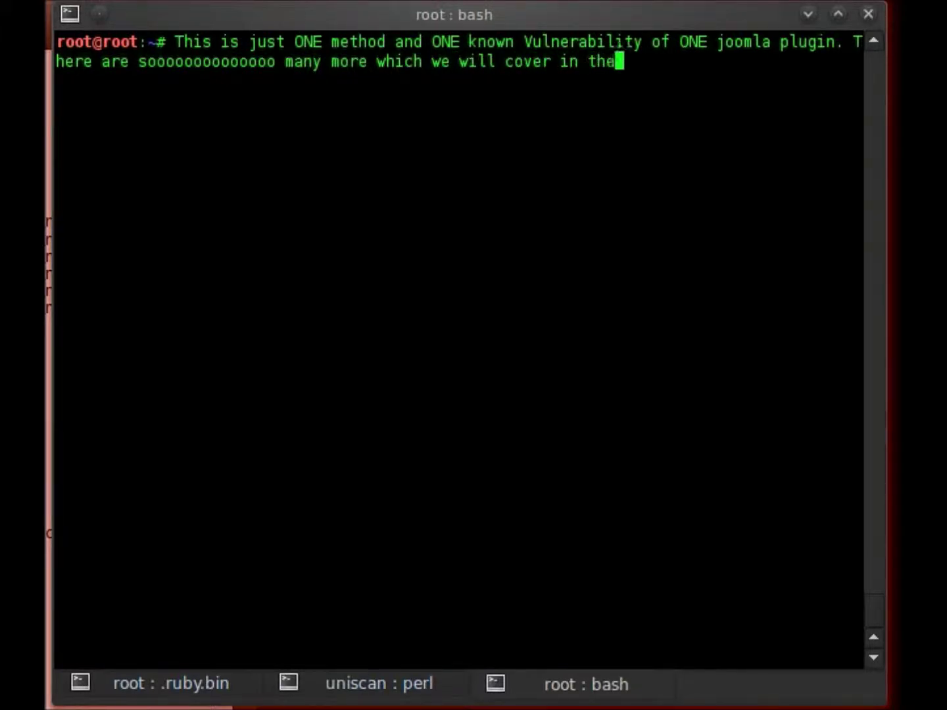
text( days to come.)
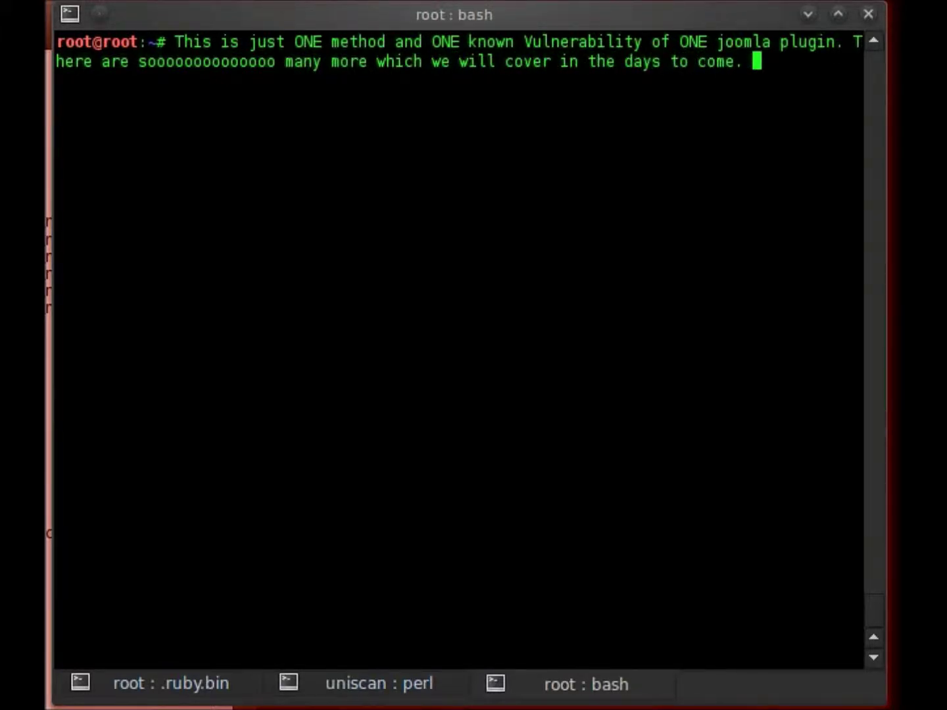
key(Return)
text(clear)
key(Return)
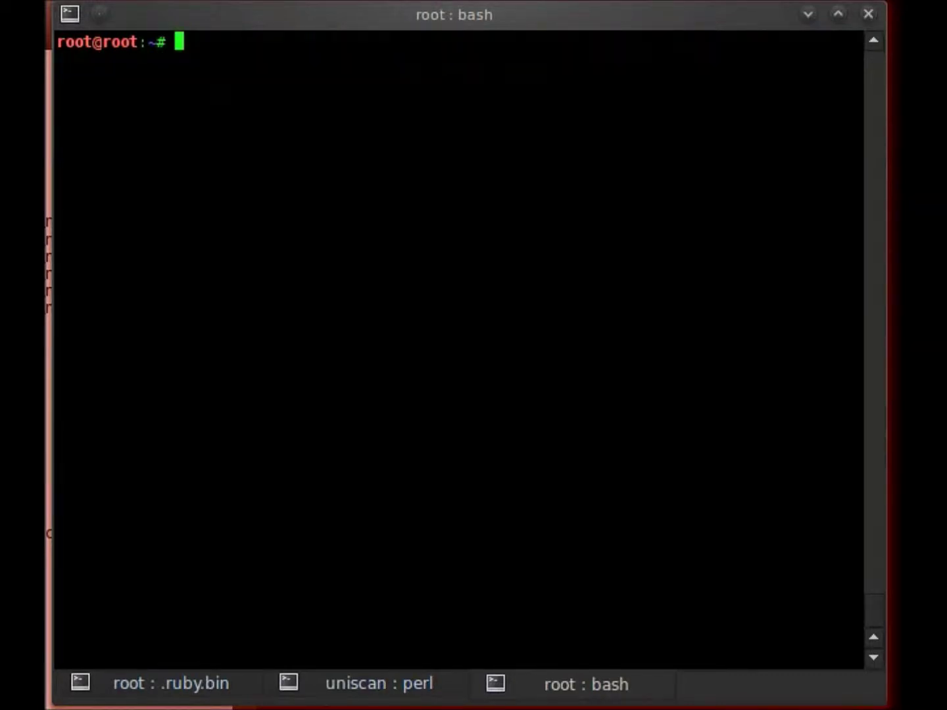
text(Till next time)
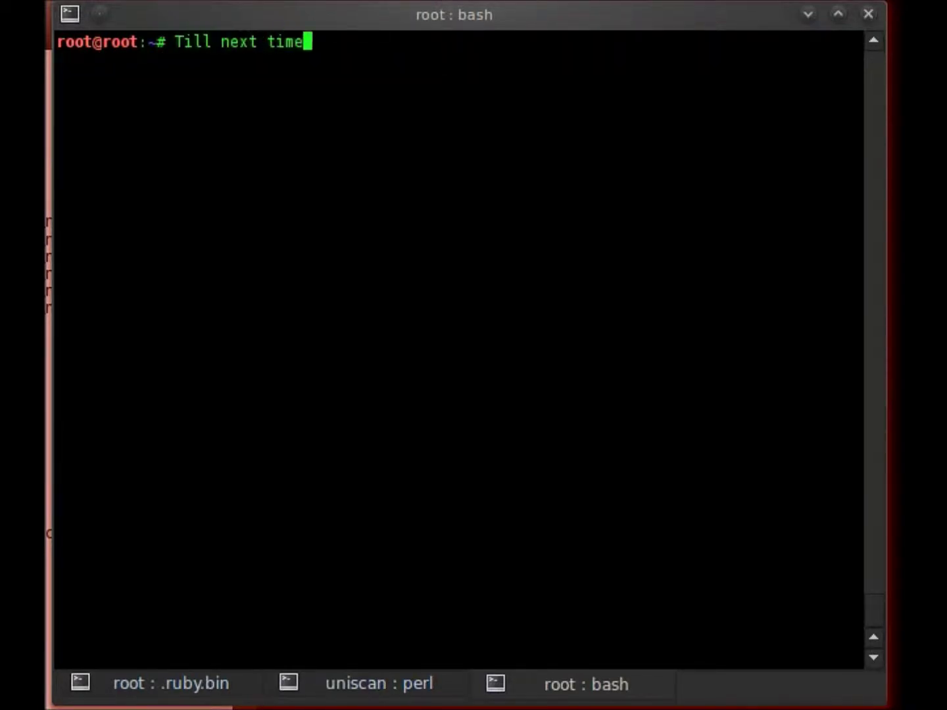
text(!!!!!)
key(Return)
text(clear)
key(Return)
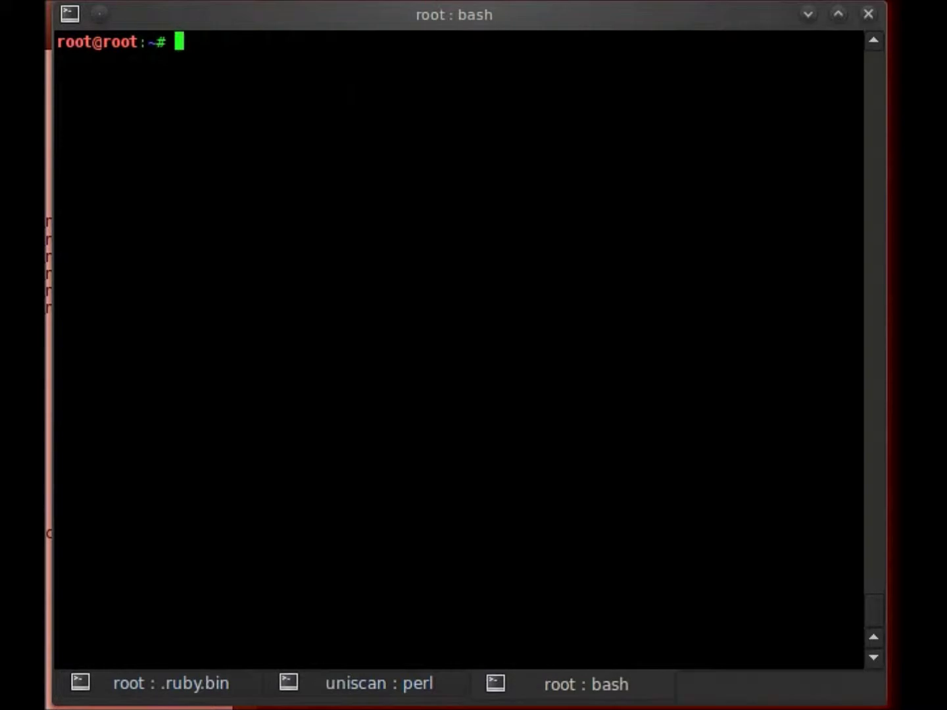
text(James.)
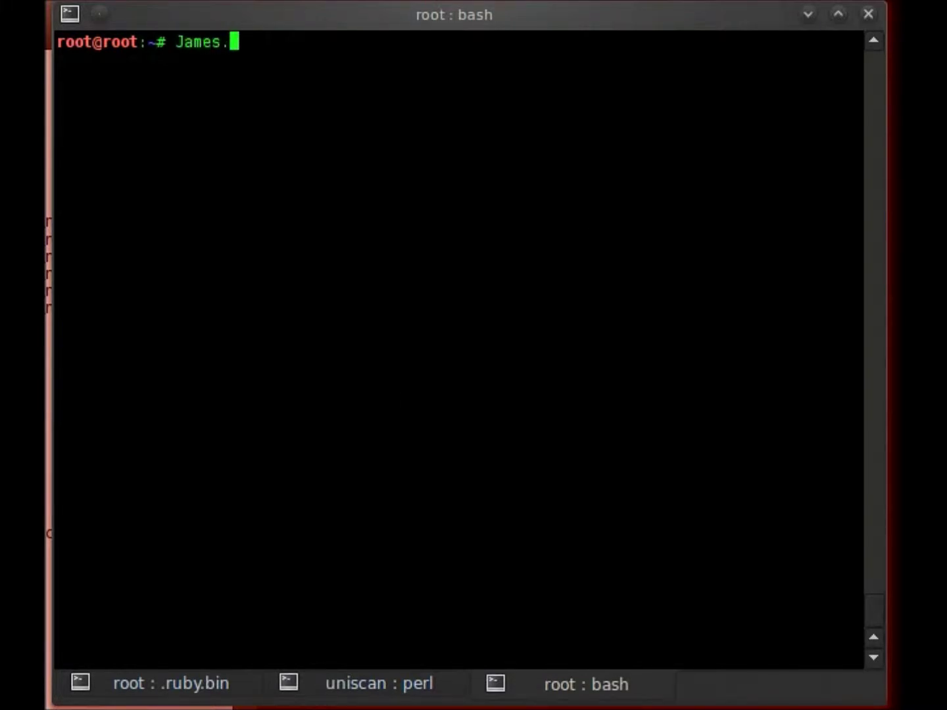